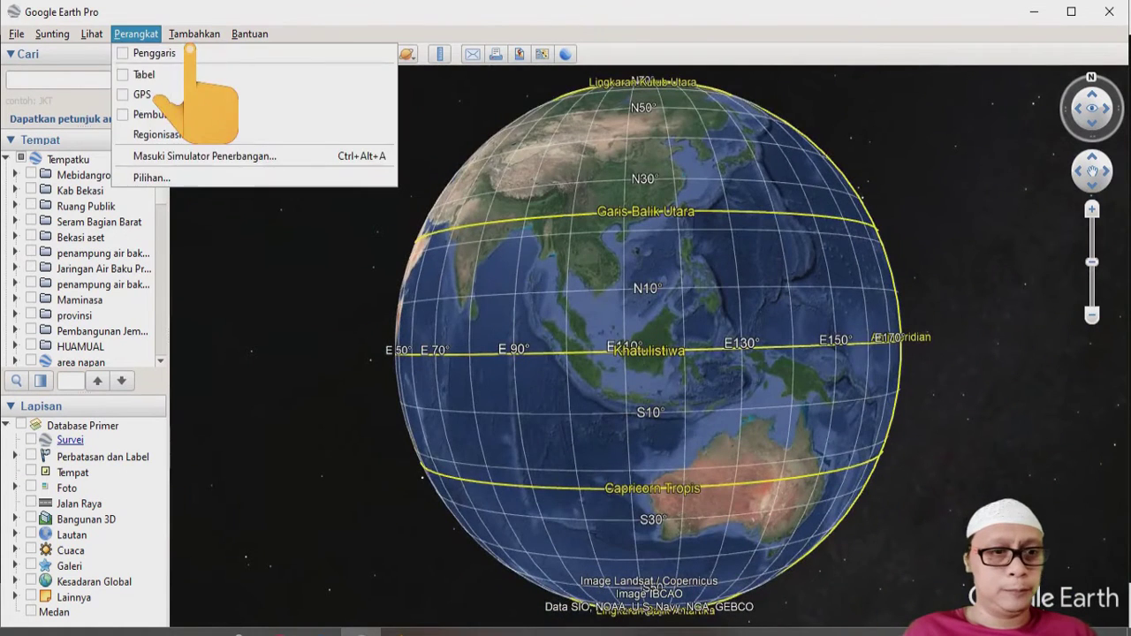
# Step: Apply Derajat Desimal as the latitude/longitude display format and examine the grid over Southeast Asia
pyautogui.click(193, 179)
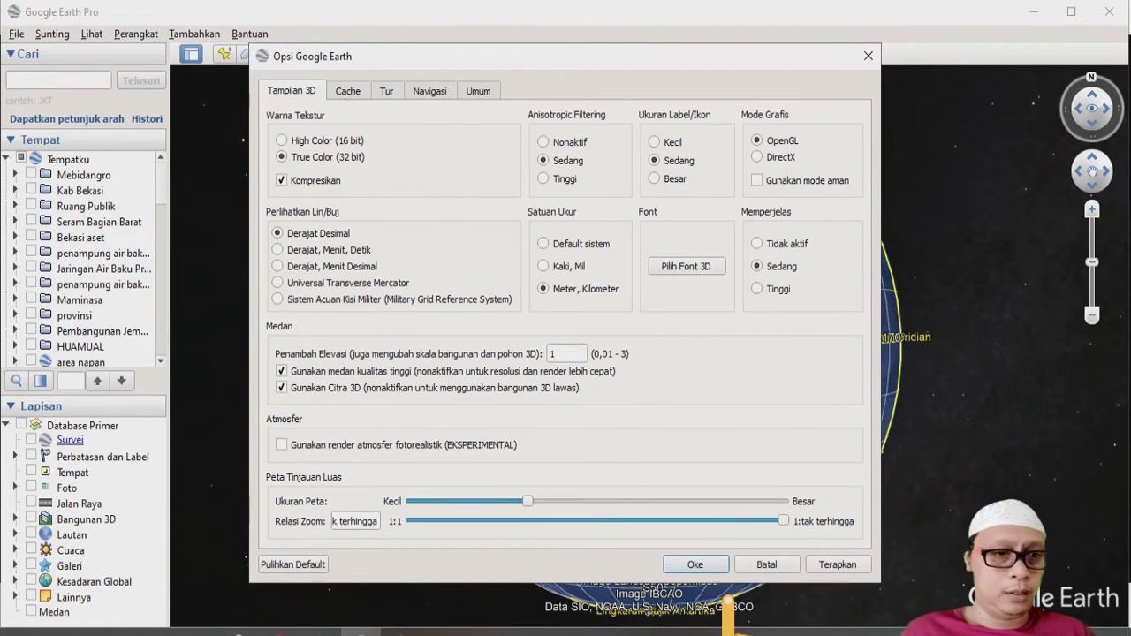
pyautogui.press('Return')
pyautogui.scroll(-5, 601, 277)
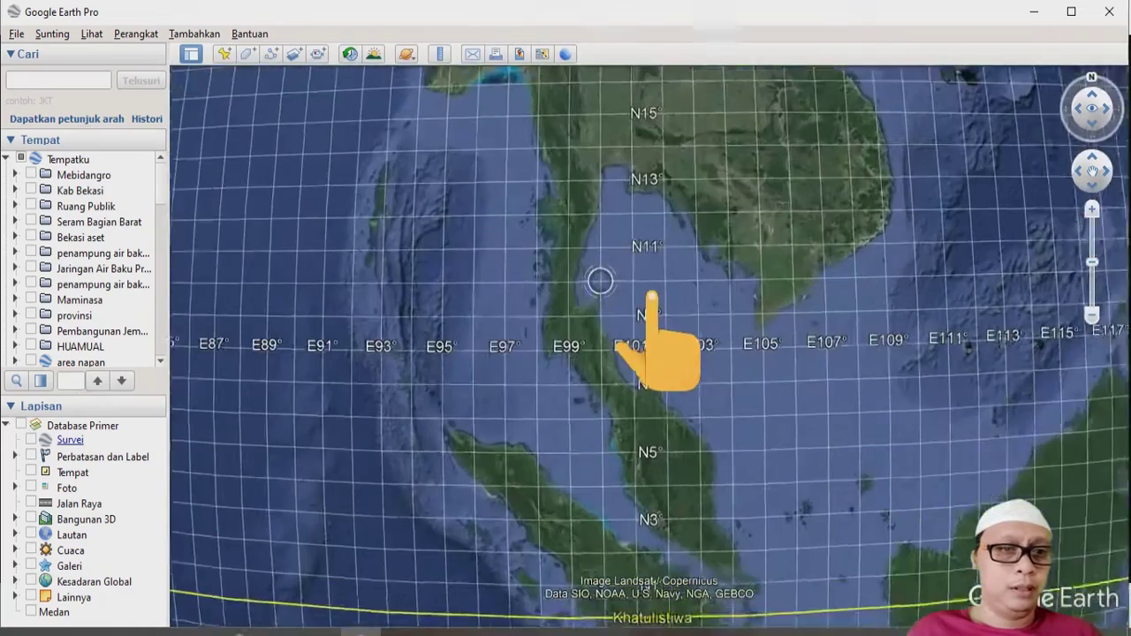
# Step: Hide the grid and zoom in on the northeast coast of Sumatra
pyautogui.hotkey('alt', 'l')
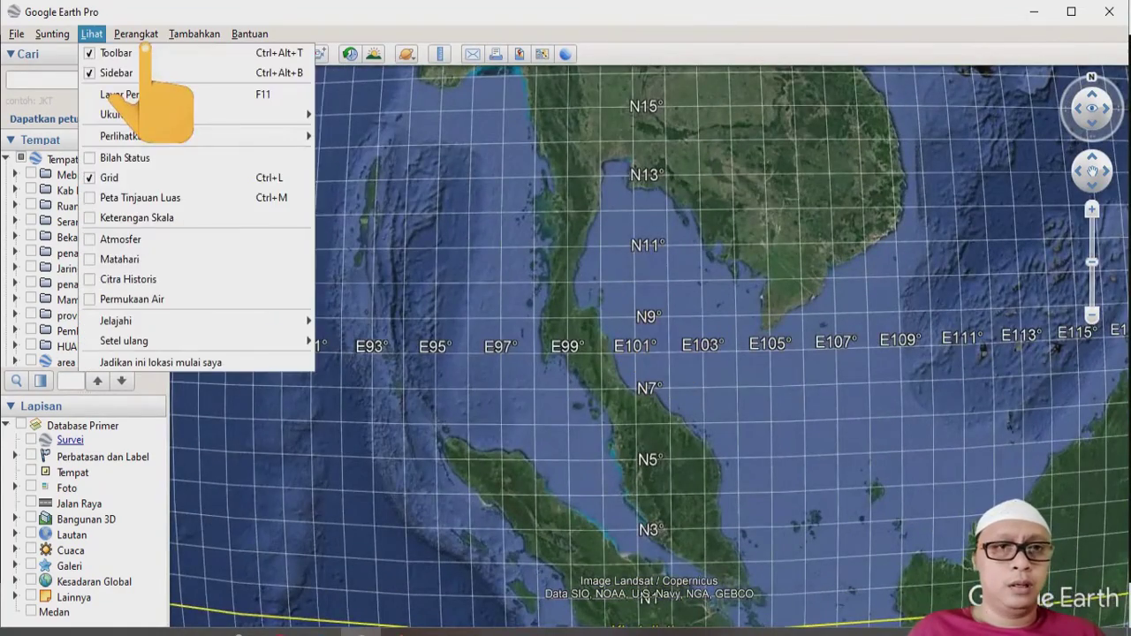
pyautogui.press('Return')
pyautogui.scroll(-5, 566, 335)
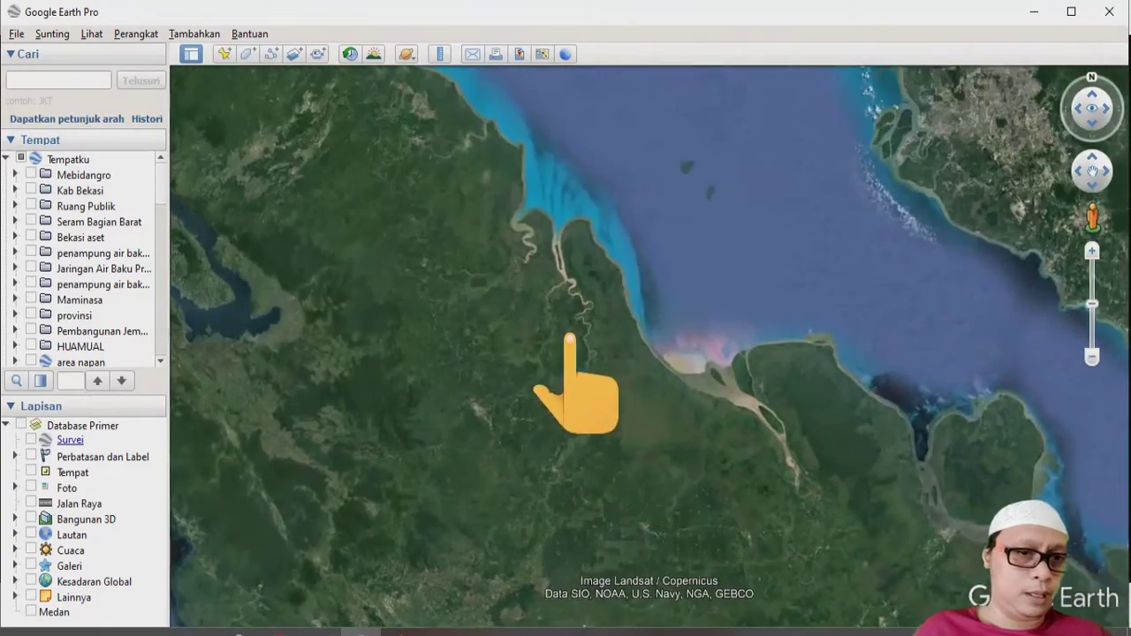
# Step: Check the decimal-degree coordinates of a new placemark over Medan and discard the placemark
pyautogui.scroll(-10, 359, 242)
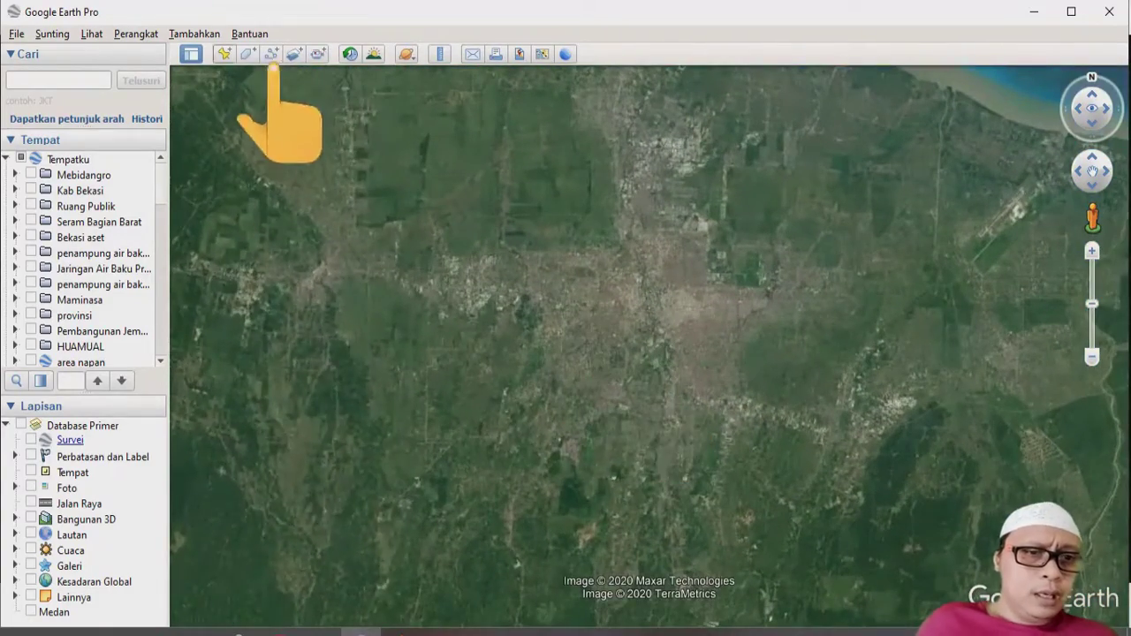
pyautogui.click(224, 53)
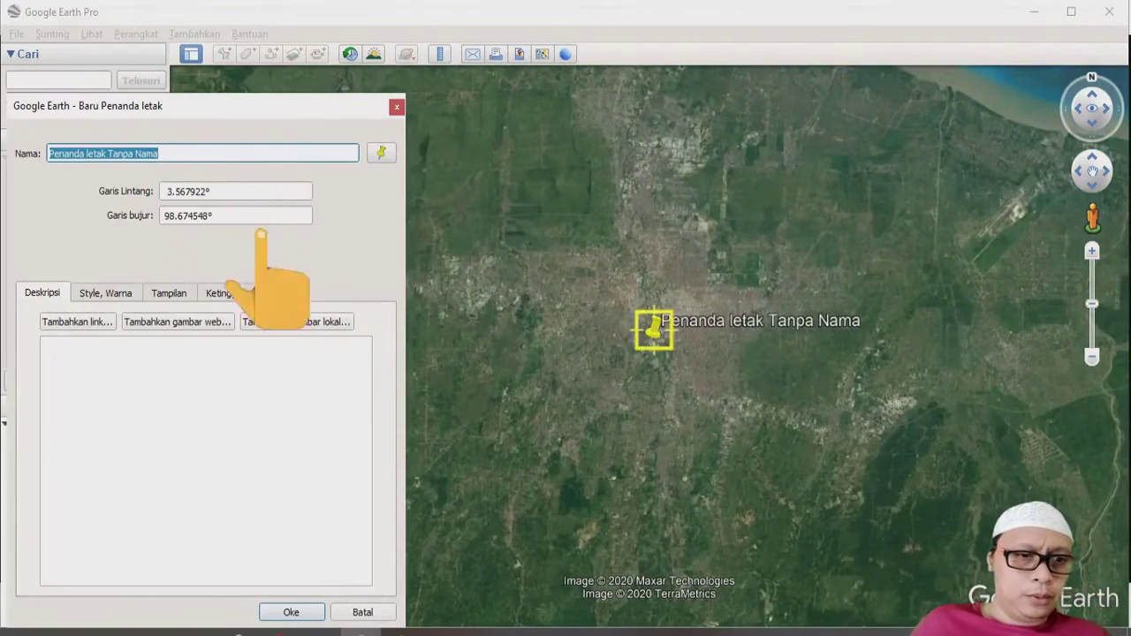
pyautogui.click(397, 106)
# Step: Switch the latitude/longitude format to Derajat, Menit, Detik and check it in a new placemark that is discarded
pyautogui.click(136, 34)
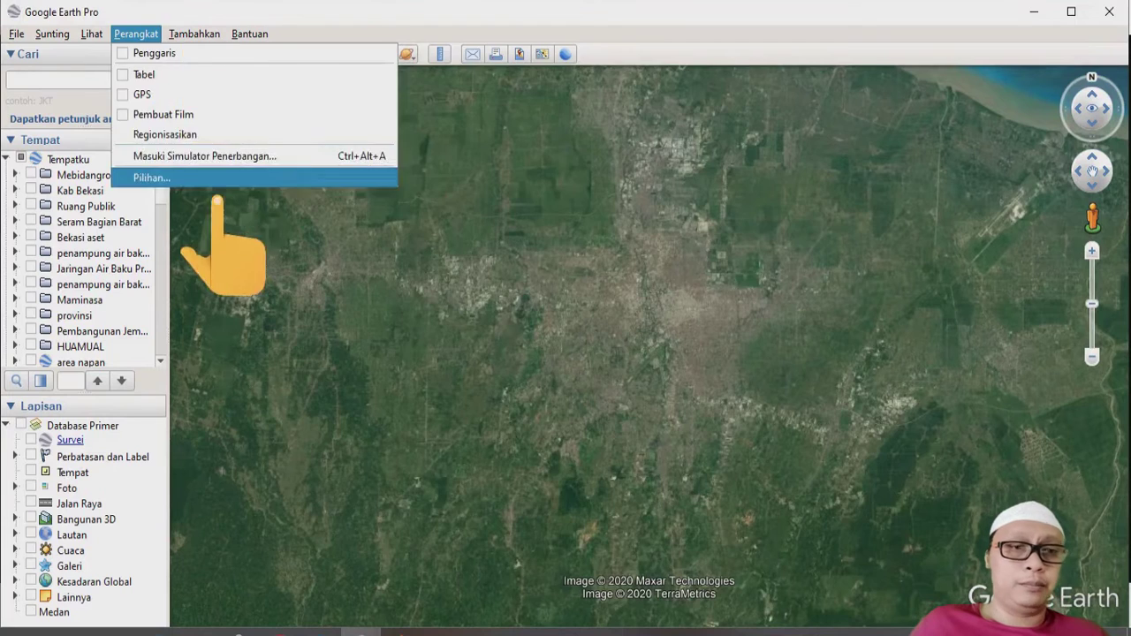
pyautogui.click(203, 177)
pyautogui.click(695, 563)
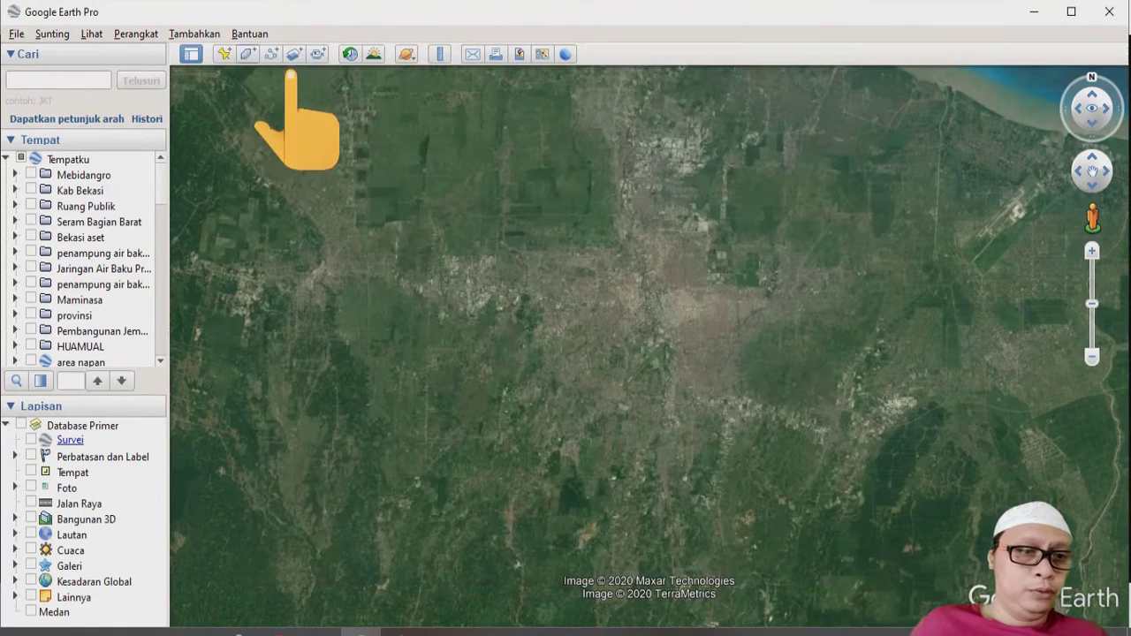
pyautogui.click(223, 54)
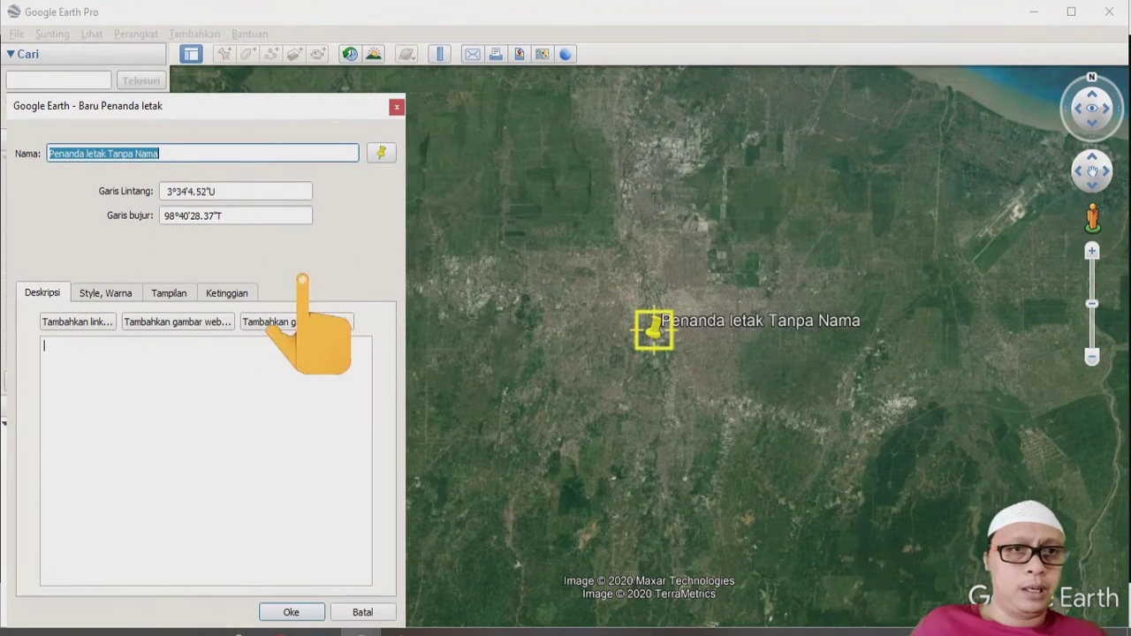
pyautogui.click(397, 106)
# Step: Switch the coordinate format to Universal Transverse Mercator and check the zone, easting and northing in a discarded new placemark
pyautogui.click(136, 34)
pyautogui.click(203, 174)
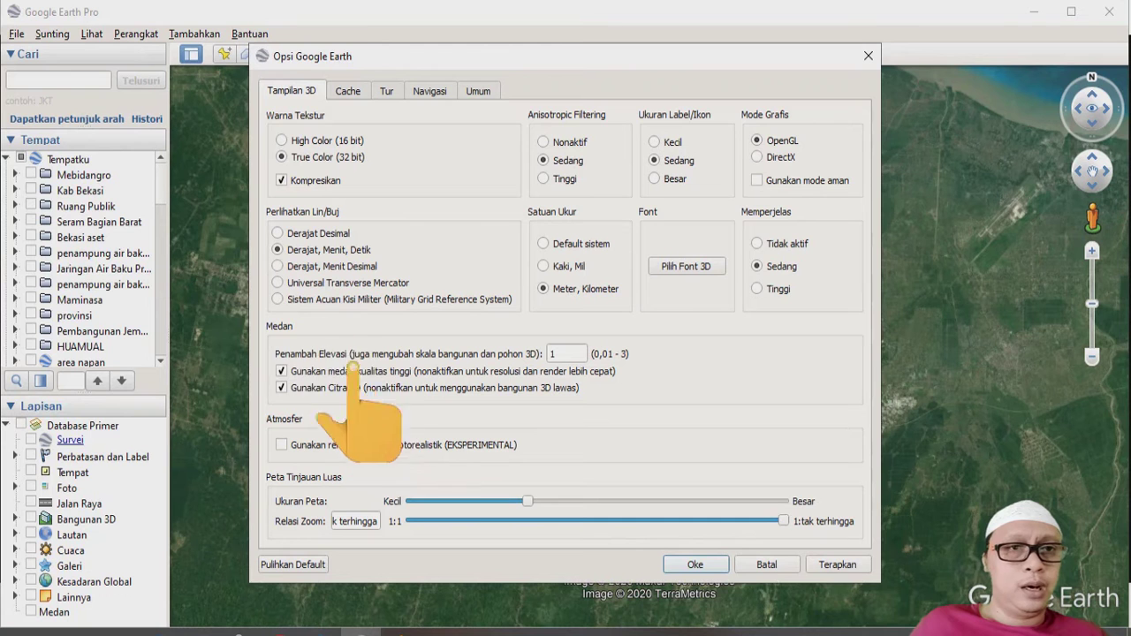
pyautogui.click(726, 570)
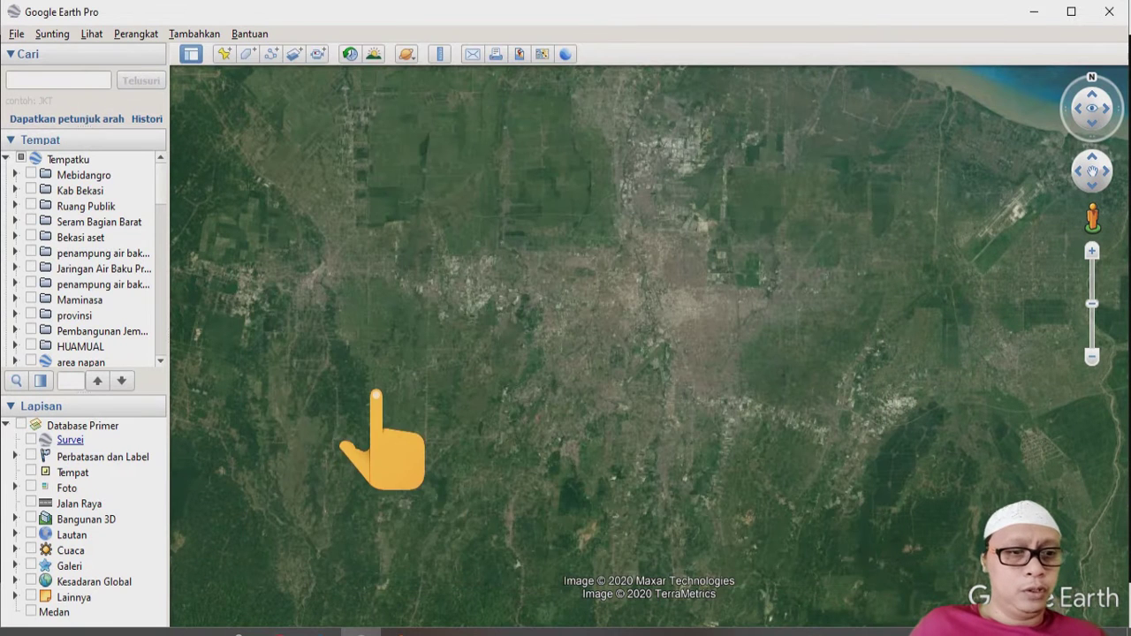
pyautogui.click(224, 54)
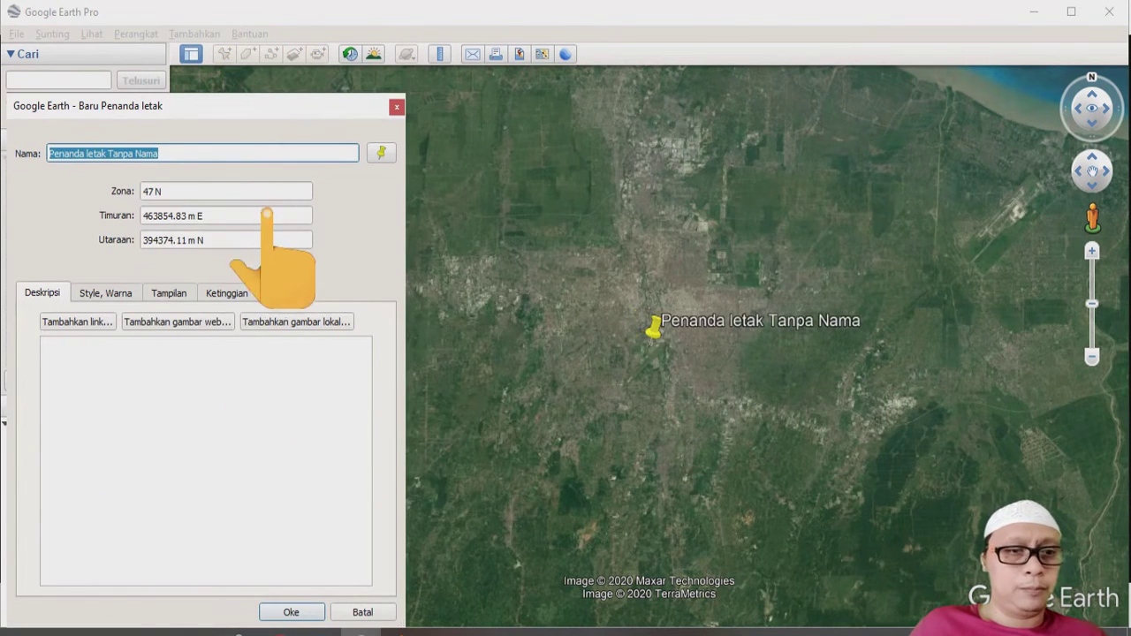
pyautogui.click(397, 106)
# Step: Show the grid and examine the UTM zone numbers and letters across Indonesia
pyautogui.click(91, 33)
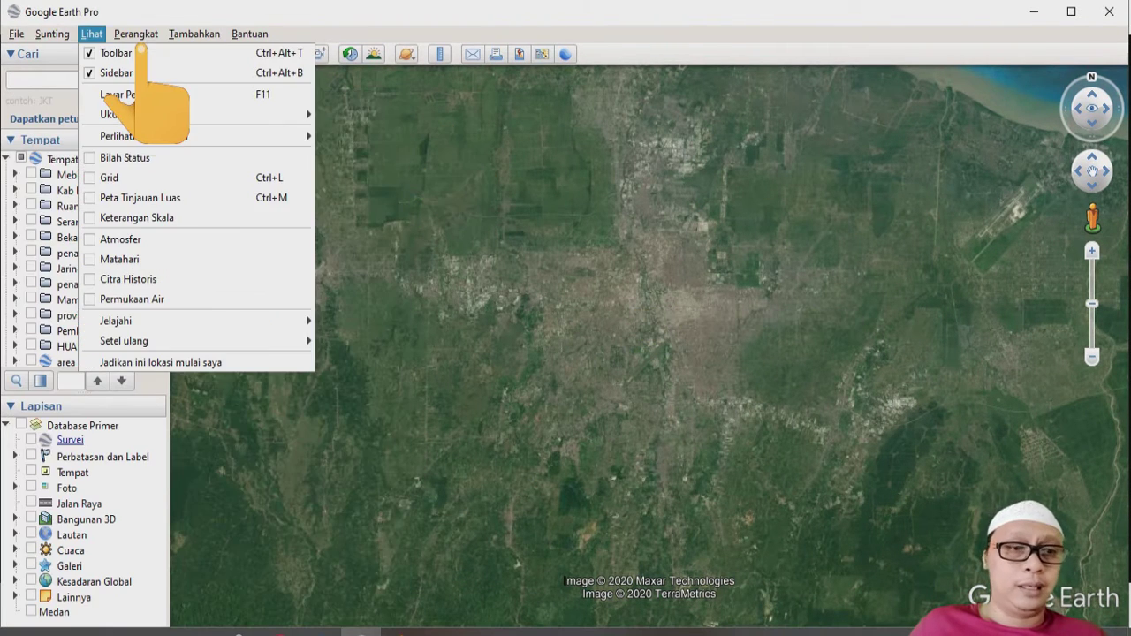
pyautogui.click(146, 174)
pyautogui.scroll(-2, 528, 362)
pyautogui.scroll(-5, 527, 362)
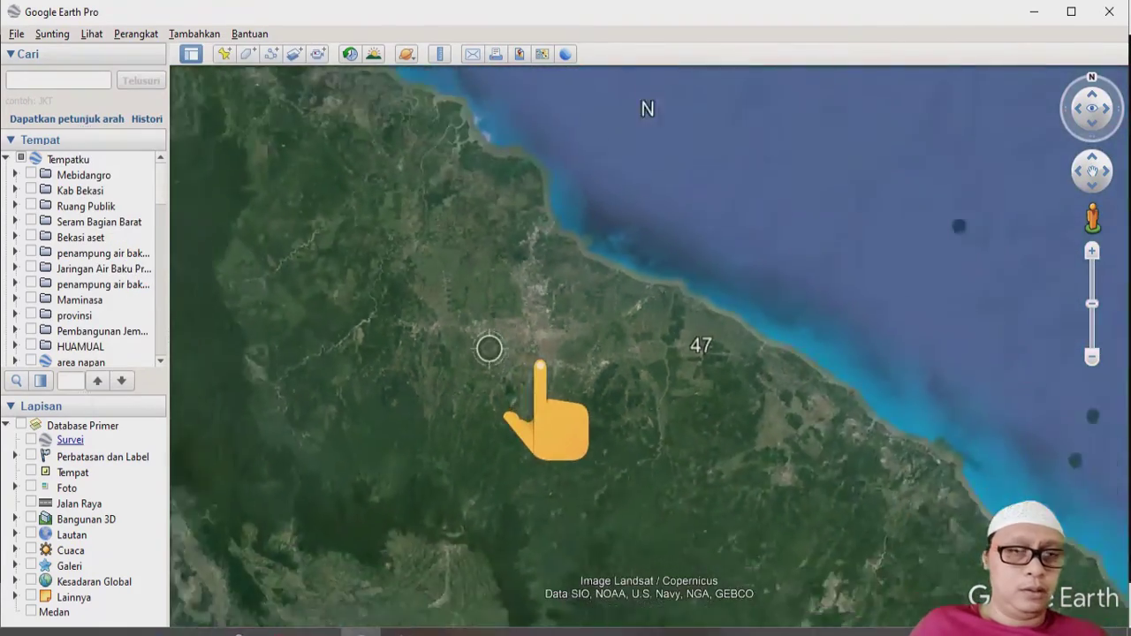
pyautogui.scroll(-4, 583, 366)
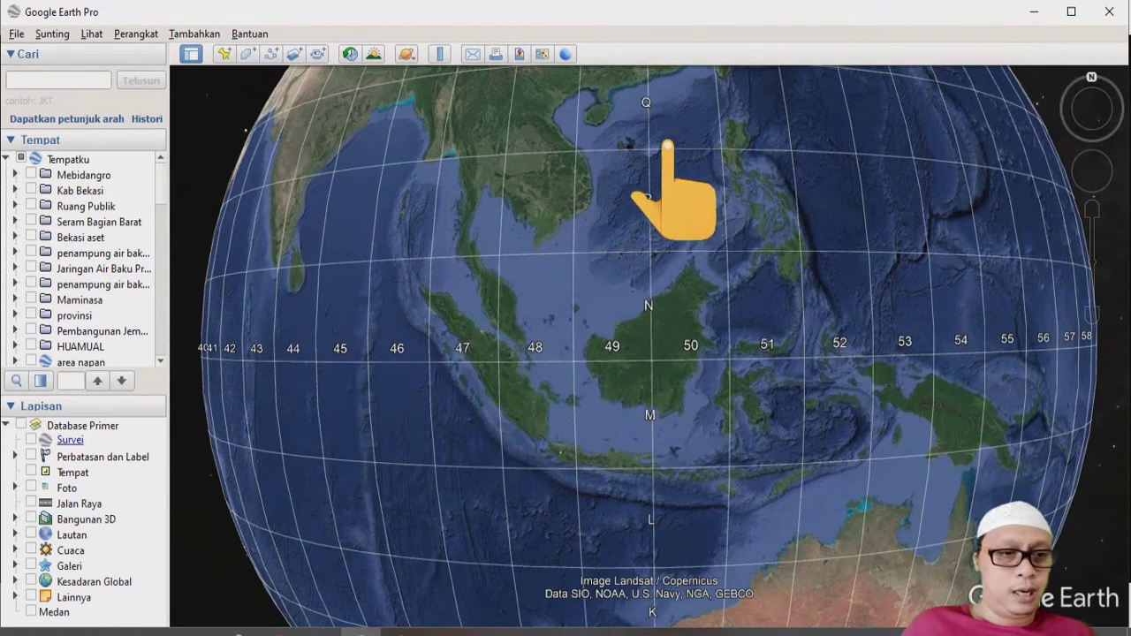
# Step: Set the latitude/longitude format to Derajat, Menit, Detik and examine the grid labels over northern Sumatra
pyautogui.click(136, 34)
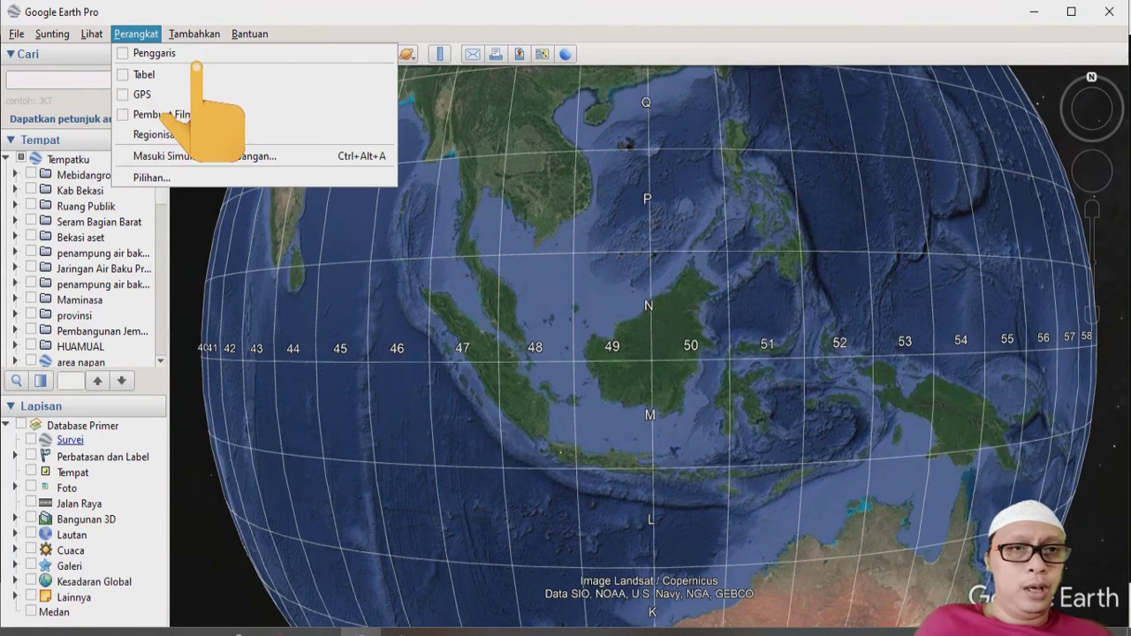
pyautogui.click(205, 180)
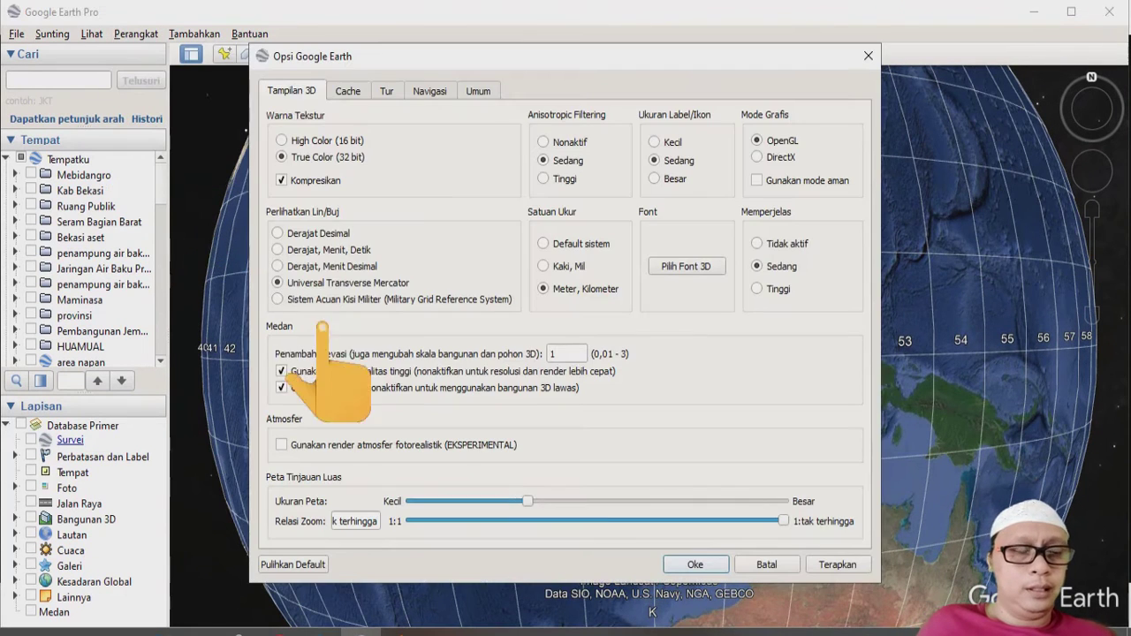
pyautogui.click(330, 254)
pyautogui.click(702, 564)
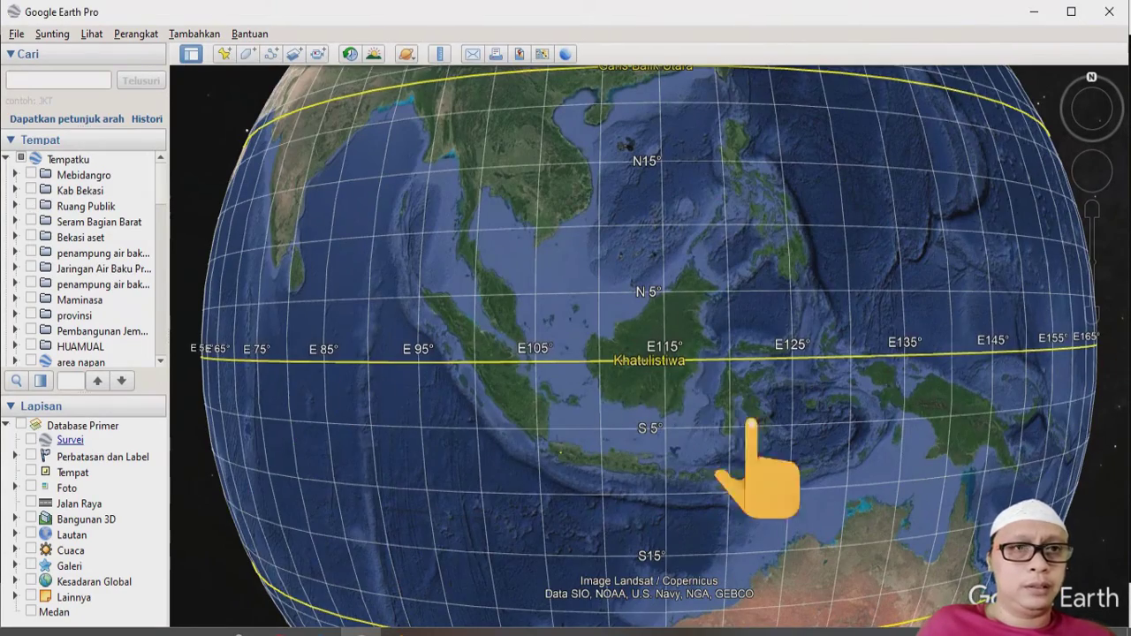
pyautogui.scroll(10, 521, 349)
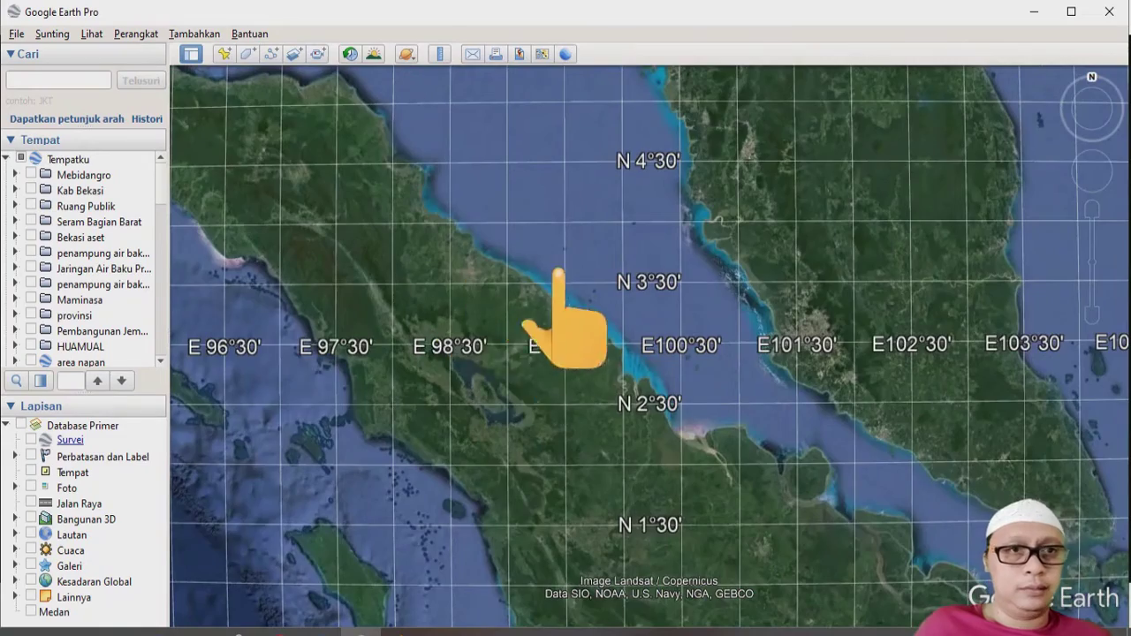
pyautogui.scroll(5, 521, 314)
pyautogui.scroll(-8, 521, 256)
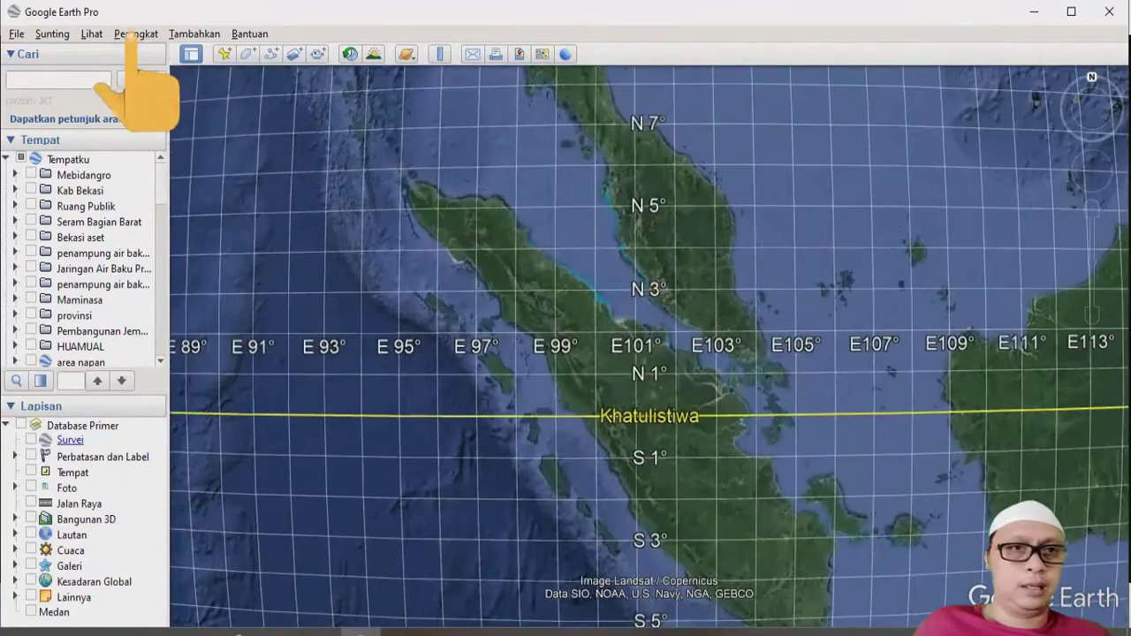
# Step: Turn off the grid, keeping Sumatra and the Malay Peninsula in view
pyautogui.click(92, 34)
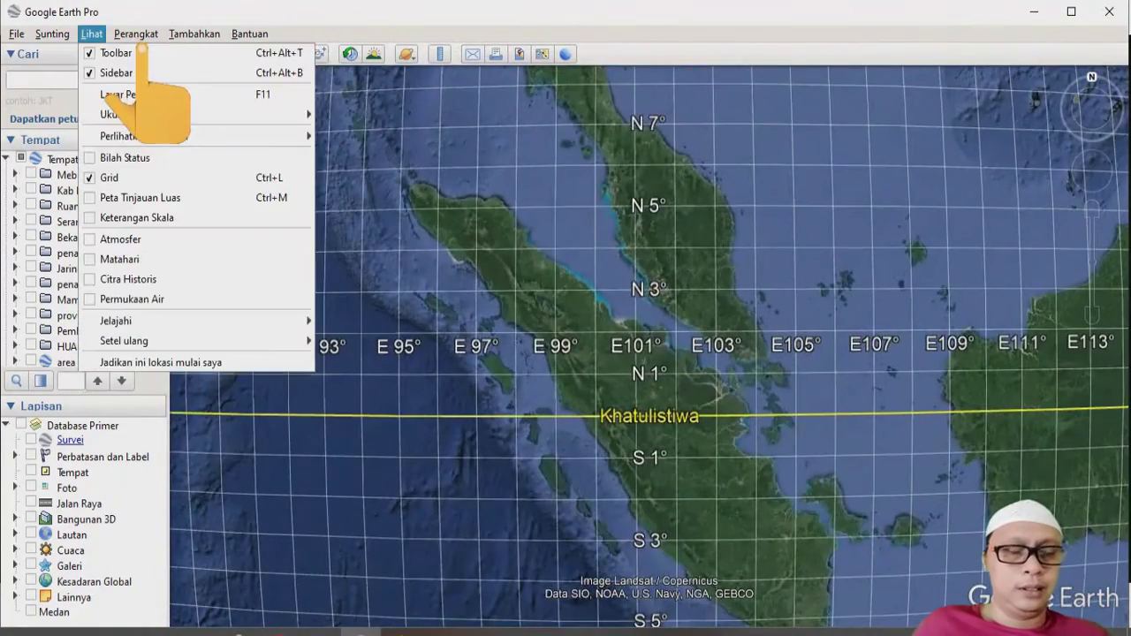
pyautogui.click(238, 178)
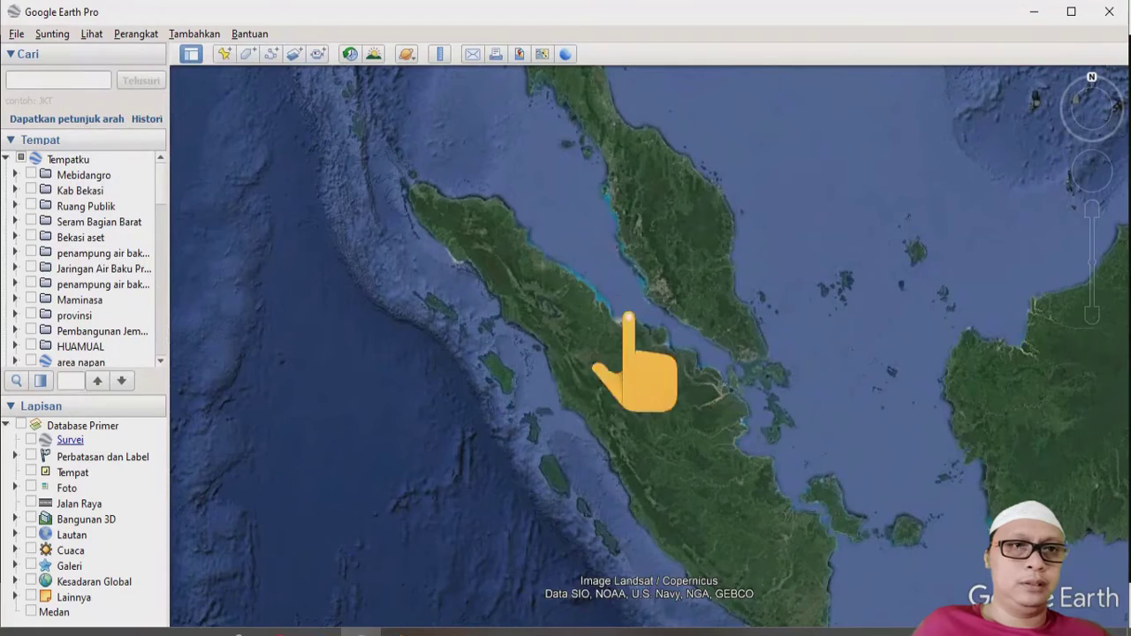
pyautogui.scroll(3, 772, 361)
pyautogui.scroll(-3, 774, 358)
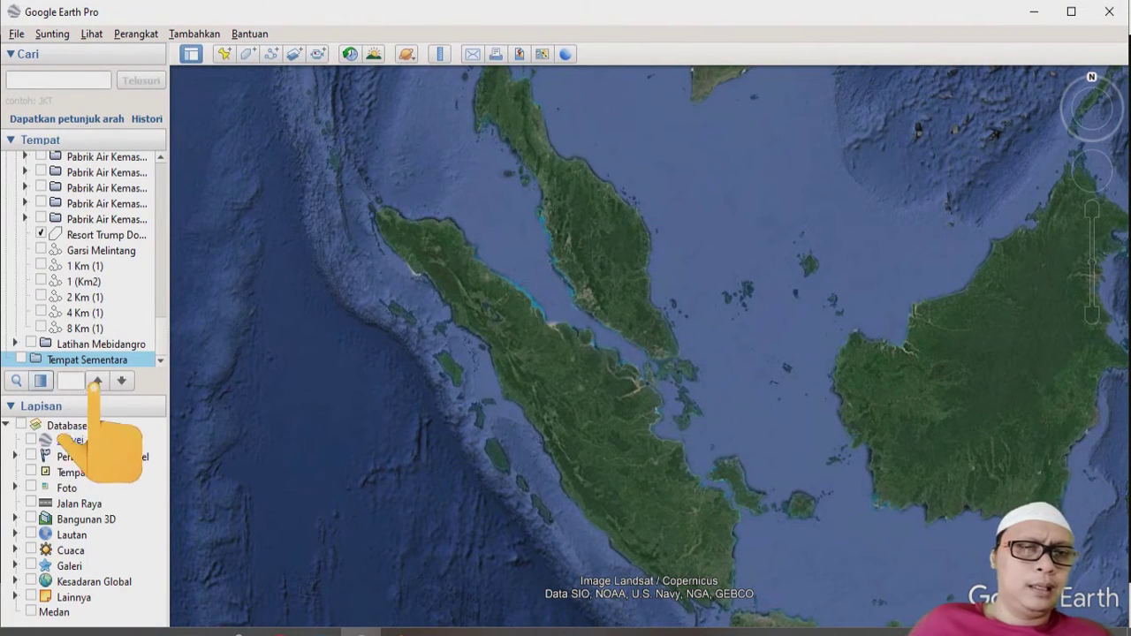
# Step: Add a new folder named Mebidangro under Tempat Sementara
pyautogui.click(202, 33)
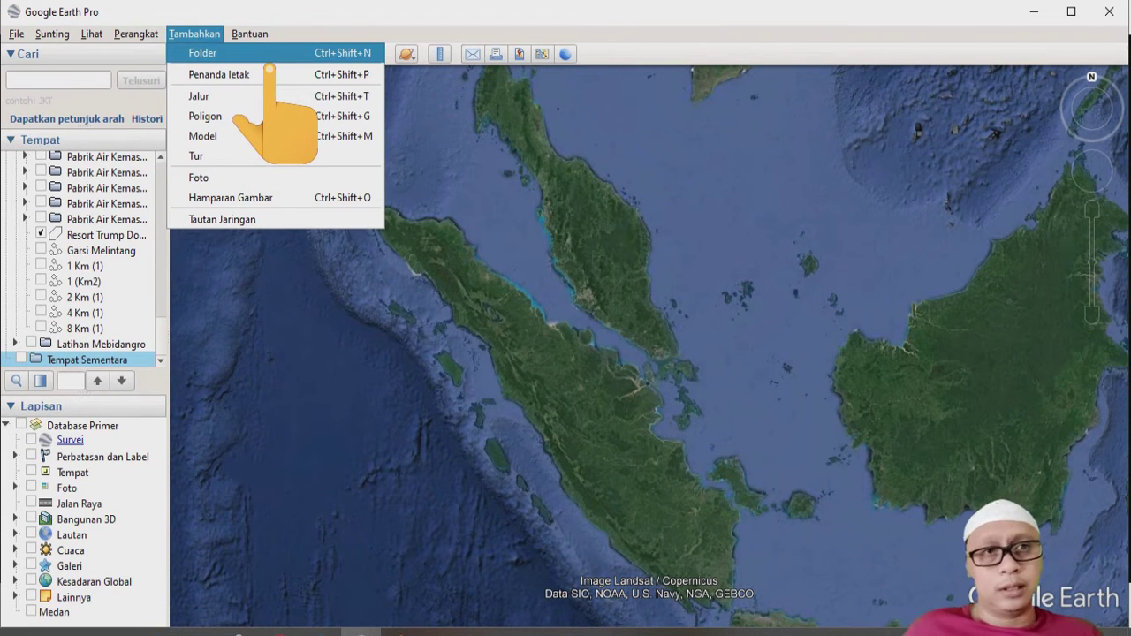
pyautogui.click(265, 57)
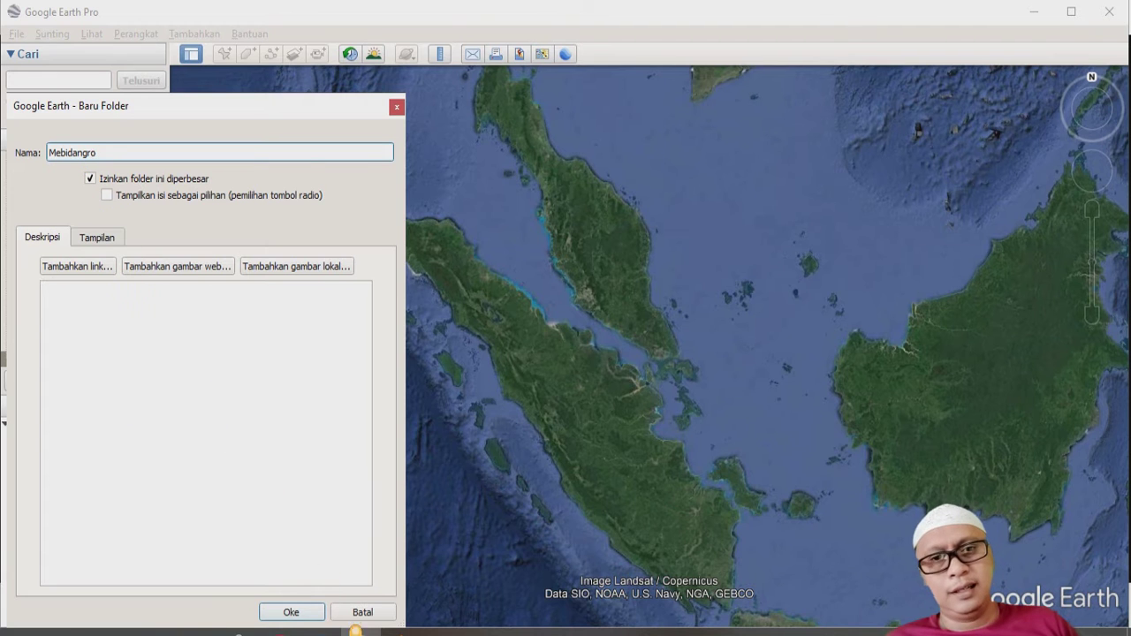
pyautogui.click(291, 611)
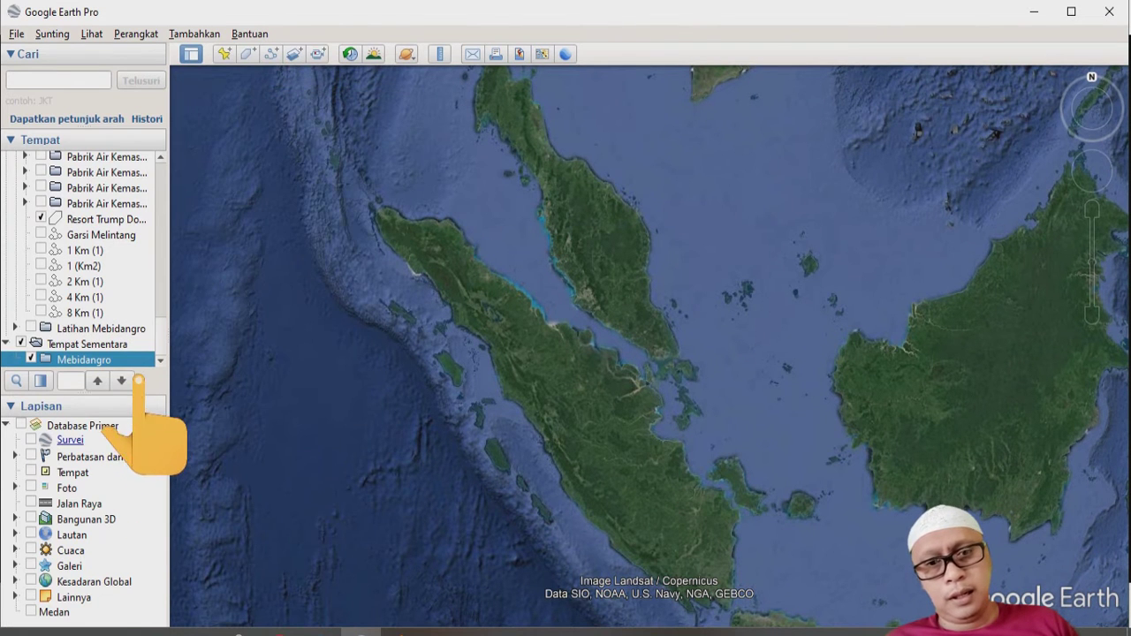
# Step: Add a subfolder named Kota Medan inside the Mebidangro folder
pyautogui.click(196, 34)
pyautogui.click(248, 51)
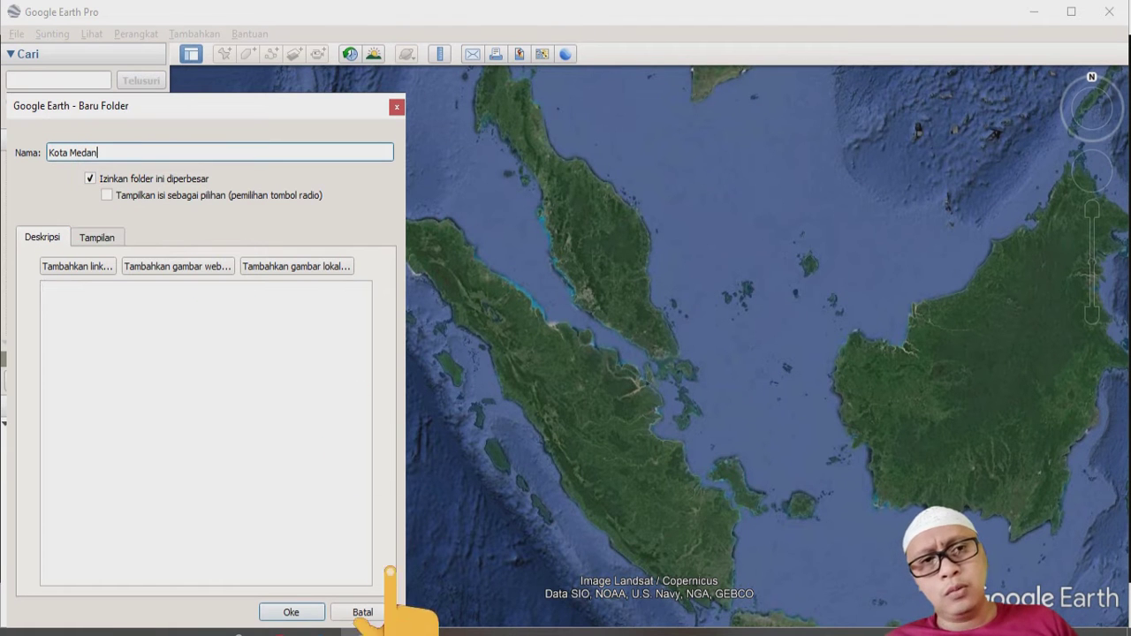
pyautogui.click(290, 611)
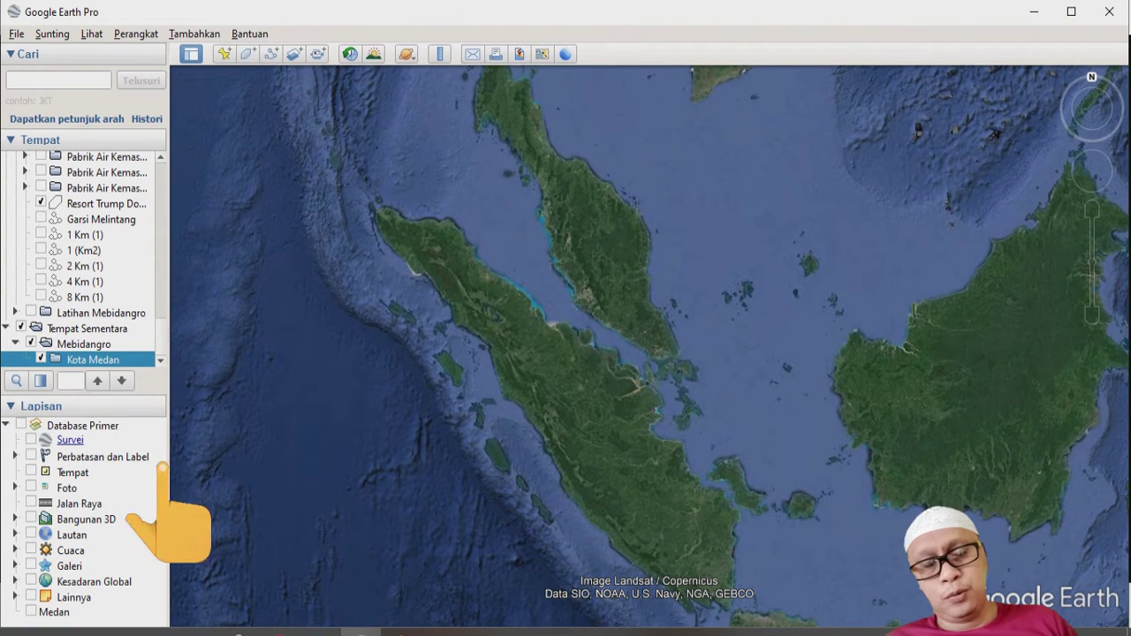
# Step: Add a second subfolder named Karo inside the Mebidangro folder
pyautogui.click(132, 344)
pyautogui.click(199, 33)
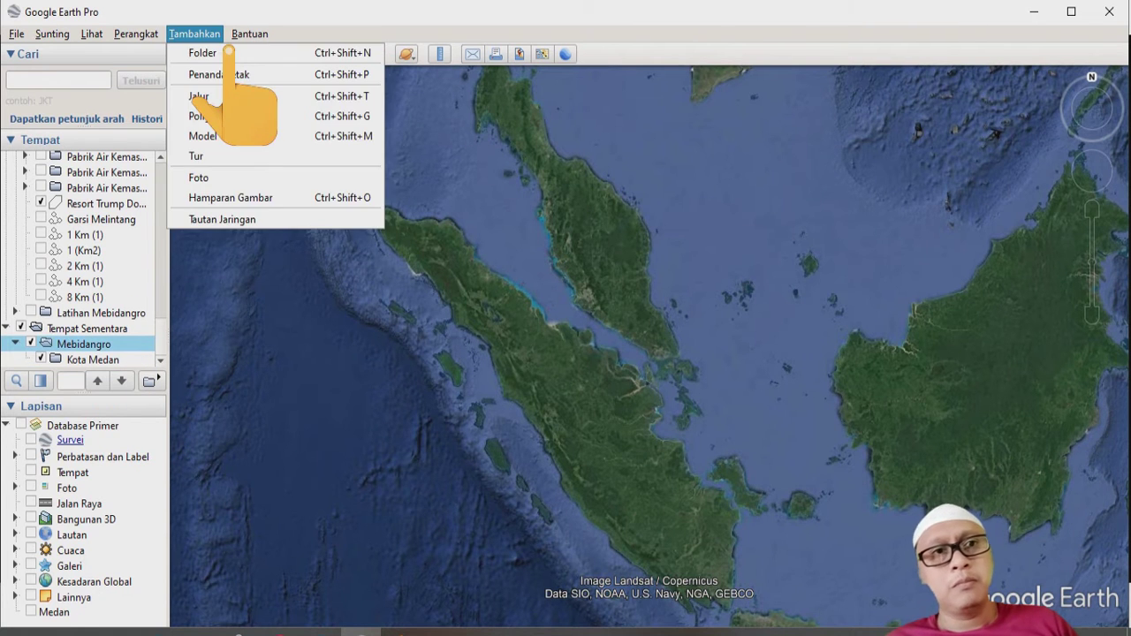
pyautogui.click(212, 53)
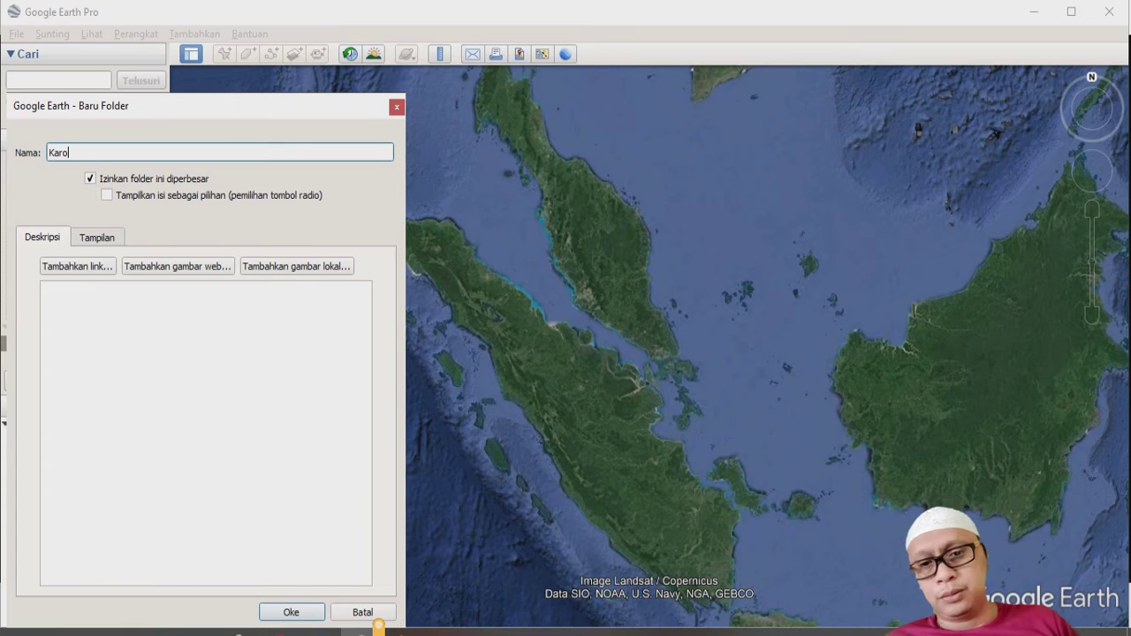
pyautogui.click(291, 611)
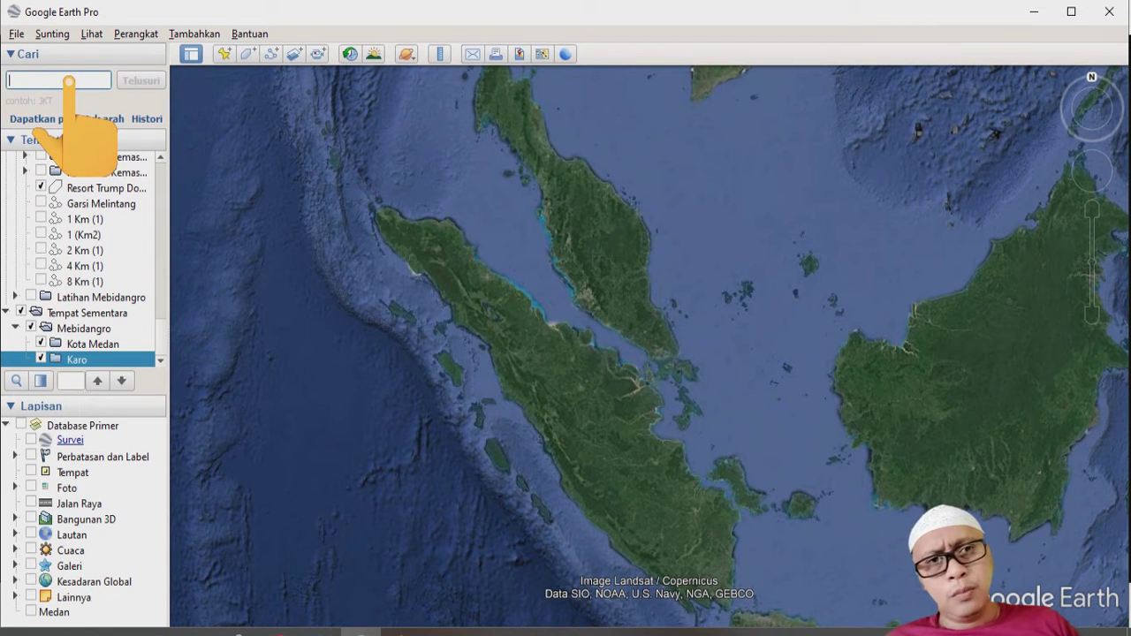
# Step: Search for "Pendidikan, medan" and browse the education-related places in the results
pyautogui.write('Pendidikan')
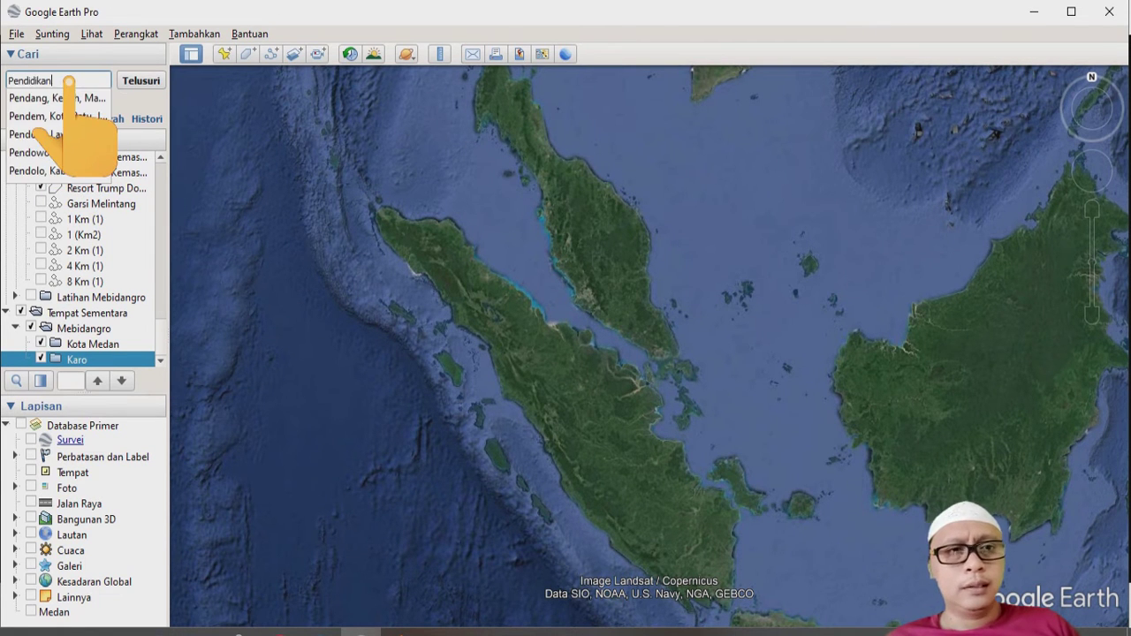
pyautogui.write(', medan')
pyautogui.click(125, 85)
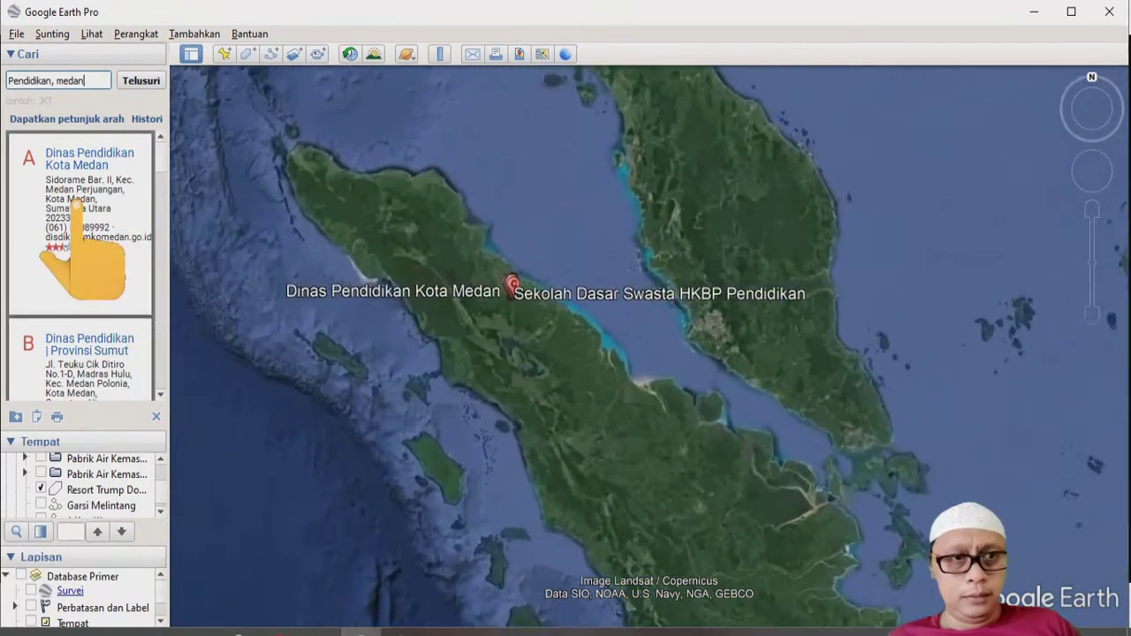
pyautogui.scroll(-1, 132, 292)
pyautogui.scroll(-3, 129, 309)
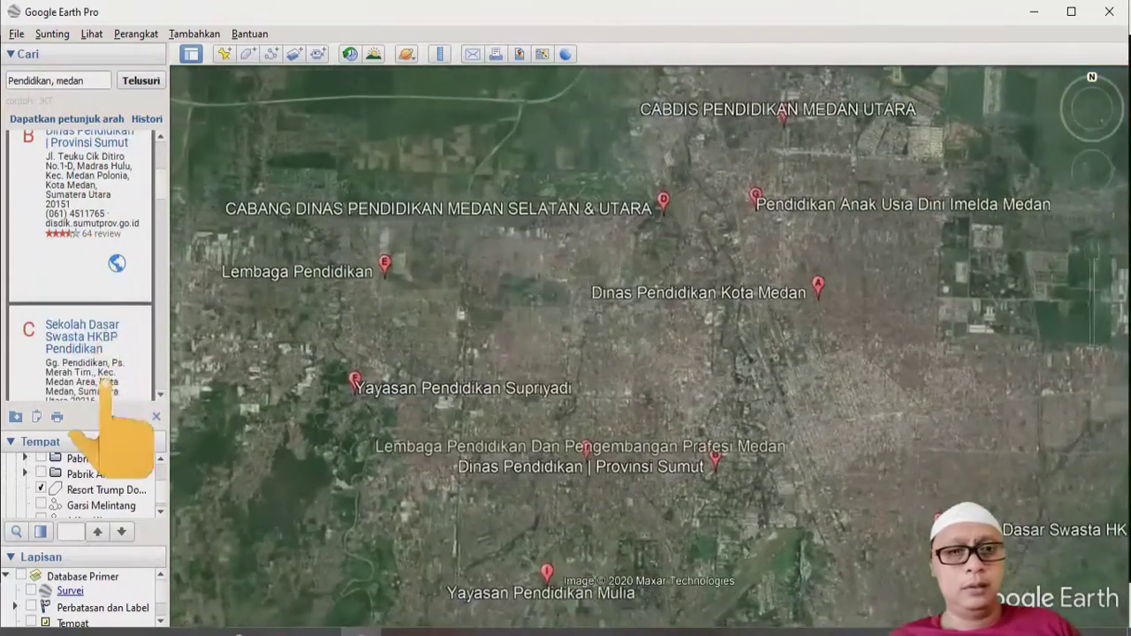
pyautogui.scroll(-3, 115, 340)
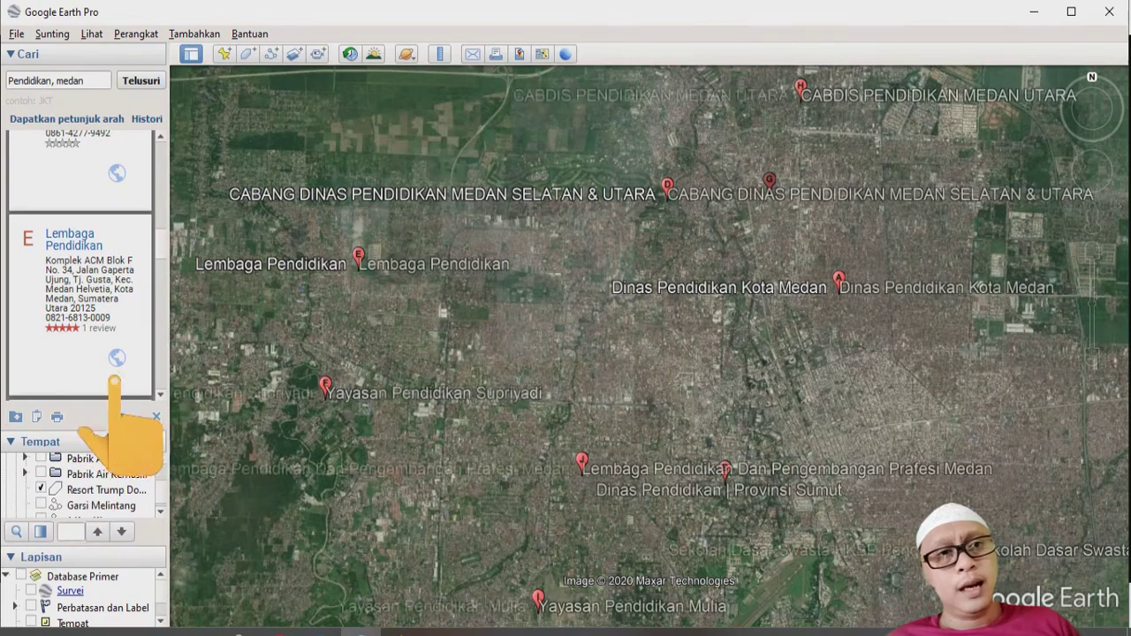
# Step: Copy the "Pendidikan, medan" search results to the saved places and move that folder into Kota Medan under Mebidangro
pyautogui.scroll(-5, 124, 490)
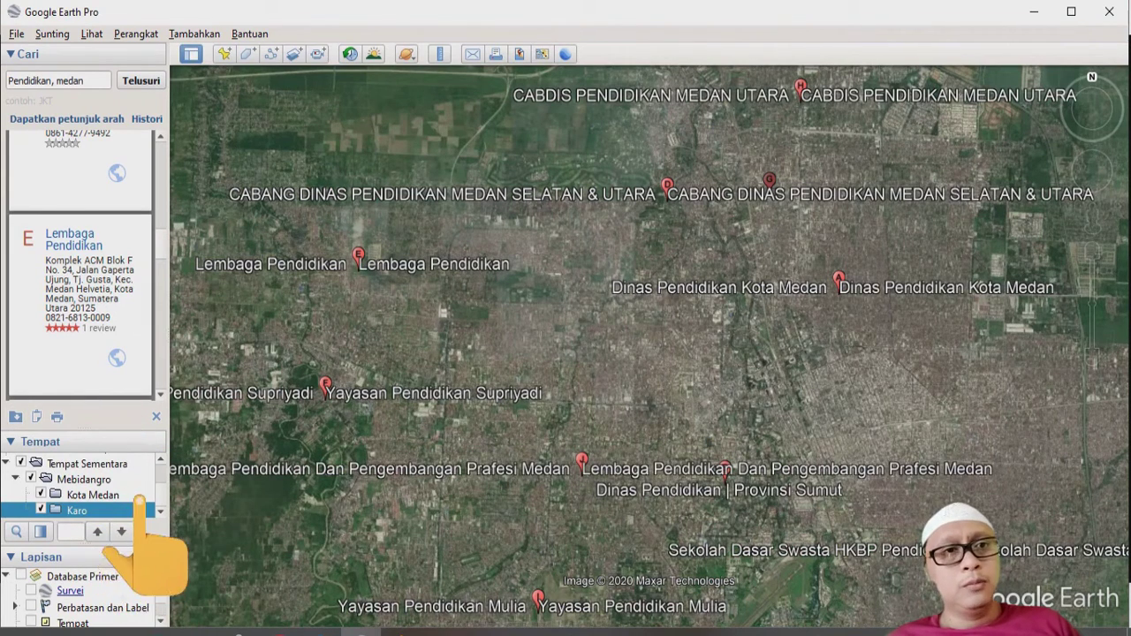
pyautogui.scroll(1, 133, 523)
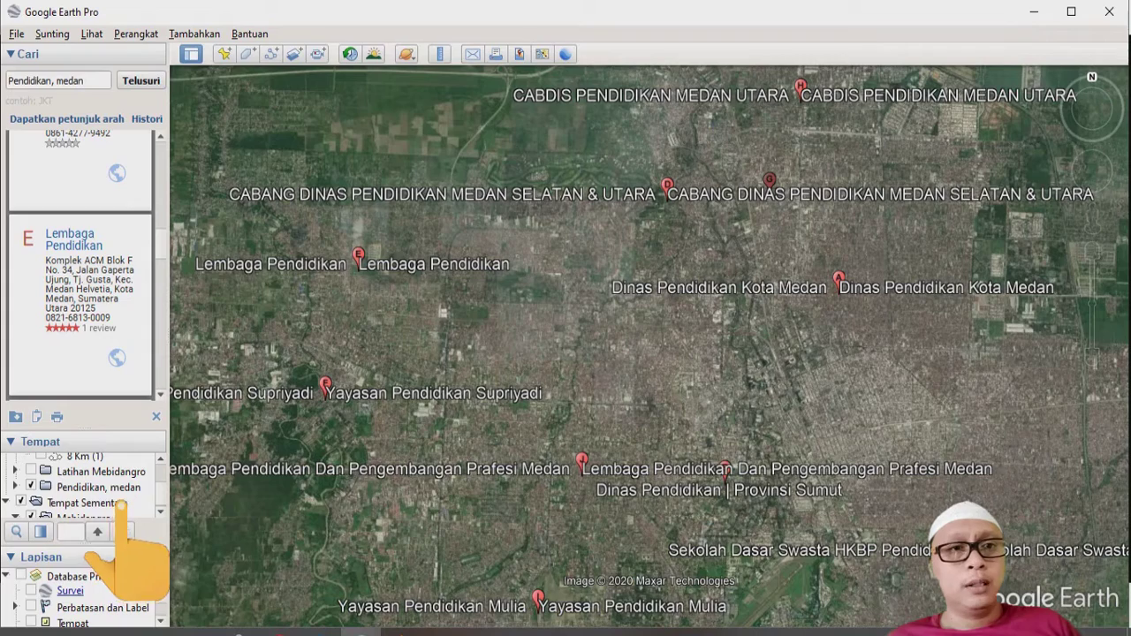
pyautogui.scroll(-1, 132, 503)
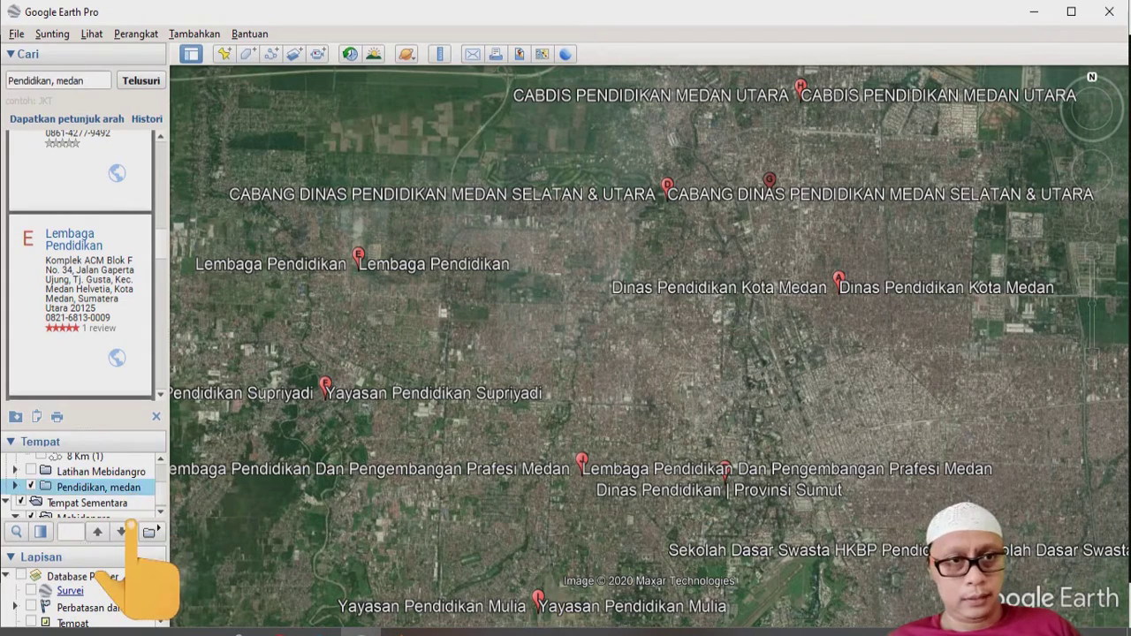
pyautogui.moveTo(135, 513); pyautogui.dragTo(147, 511)
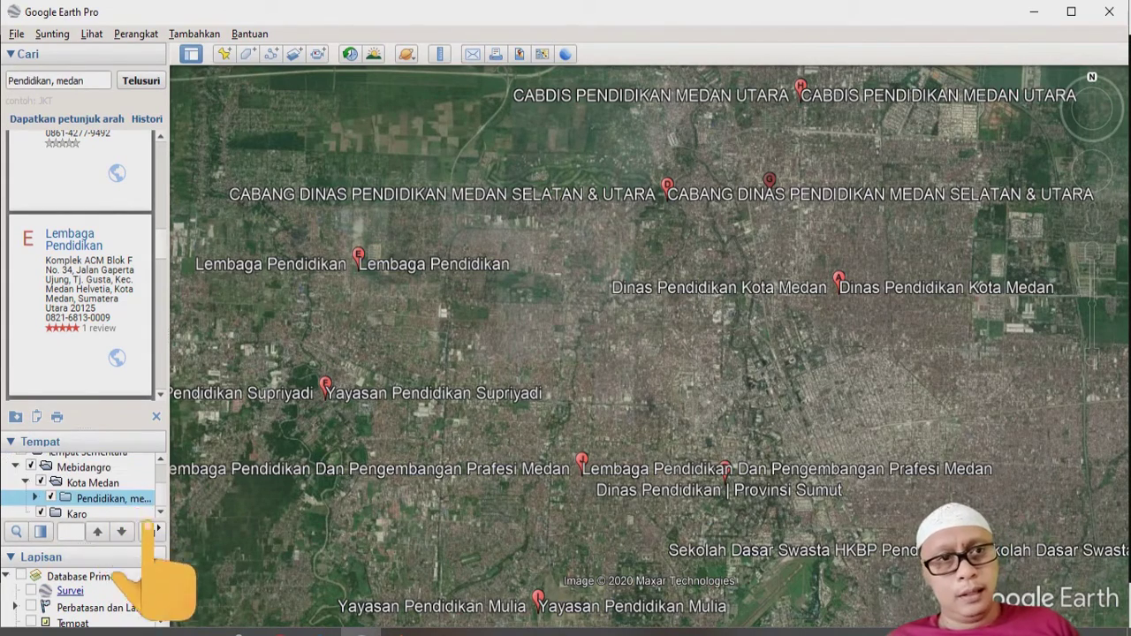
# Step: Clear the "Pendidikan, medan" search results, leaving only the saved education placemarks
pyautogui.scroll(-5, 680, 393)
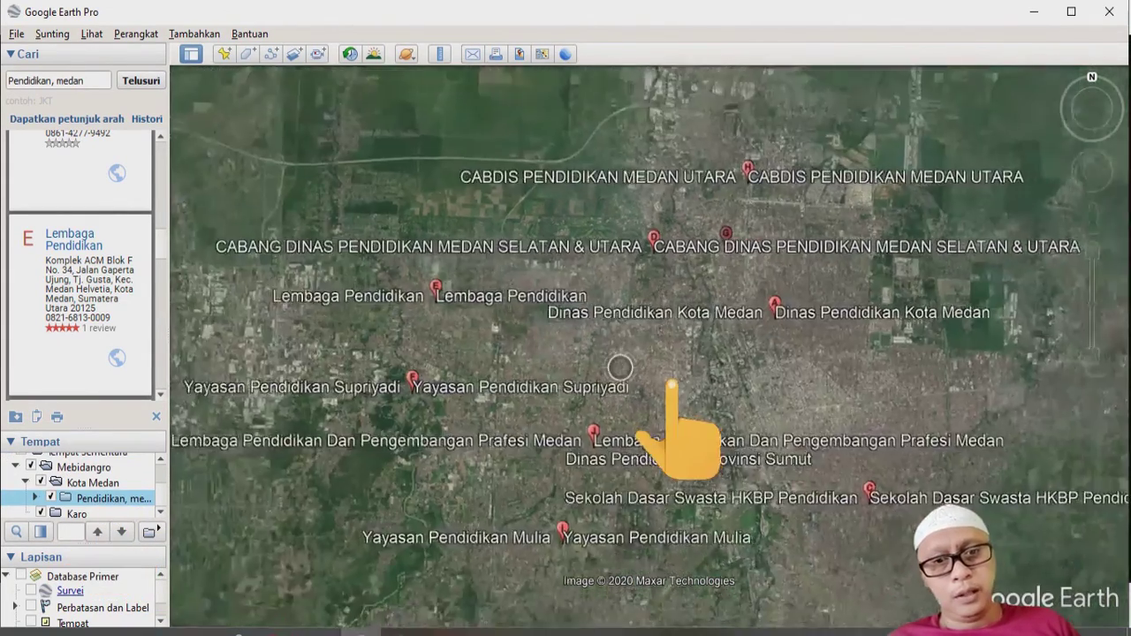
pyautogui.scroll(3, 688, 389)
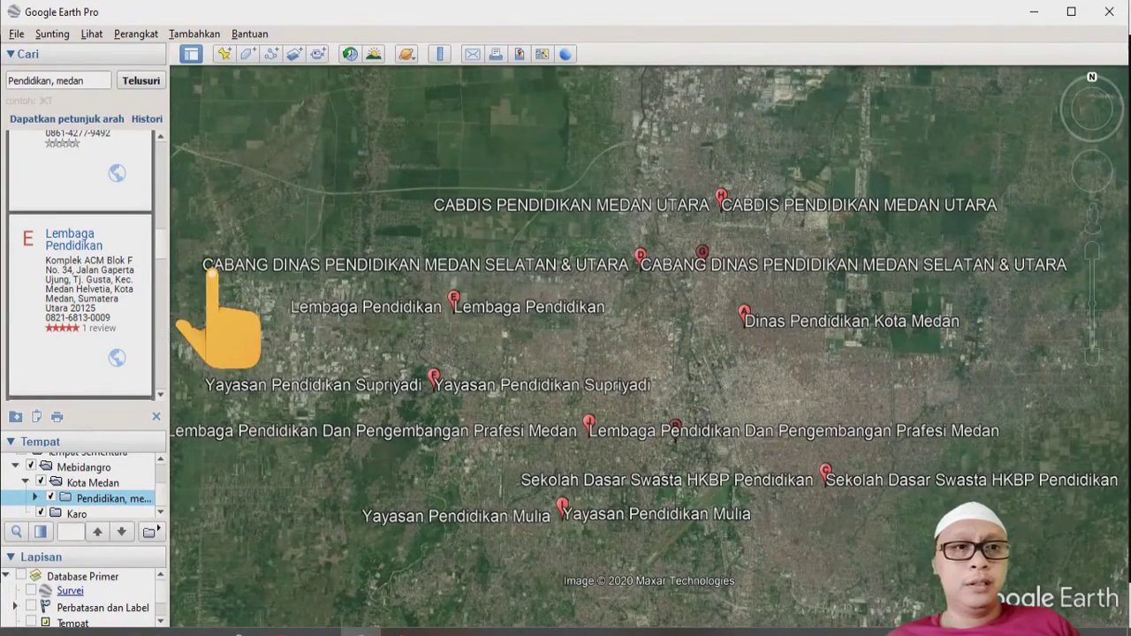
pyautogui.scroll(-2, 638, 372)
pyautogui.scroll(5, 157, 486)
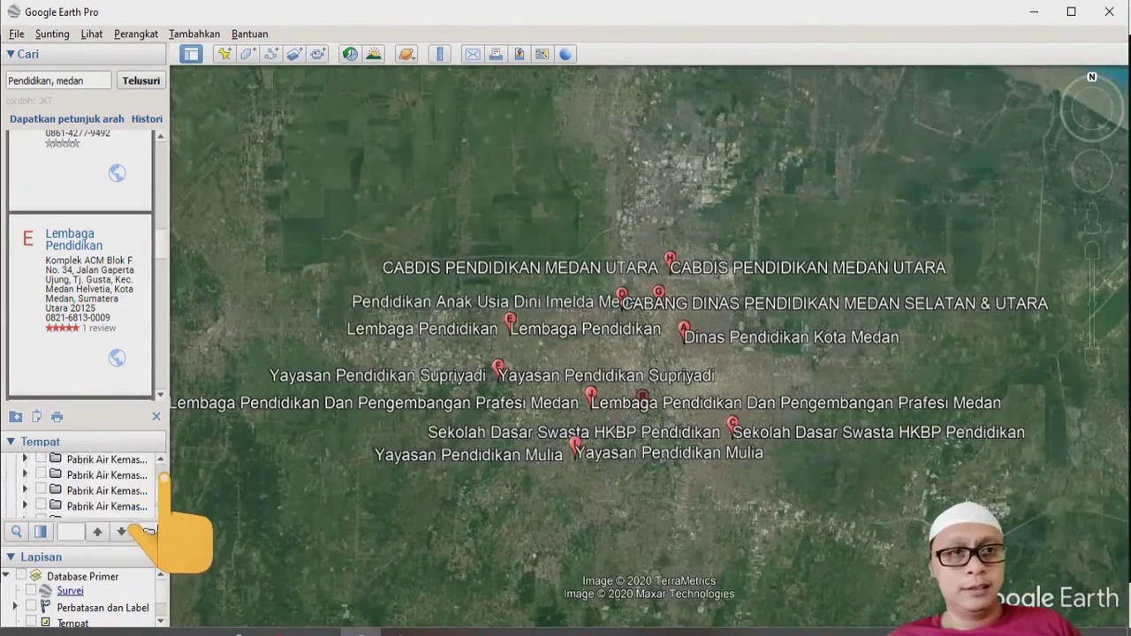
pyautogui.click(156, 416)
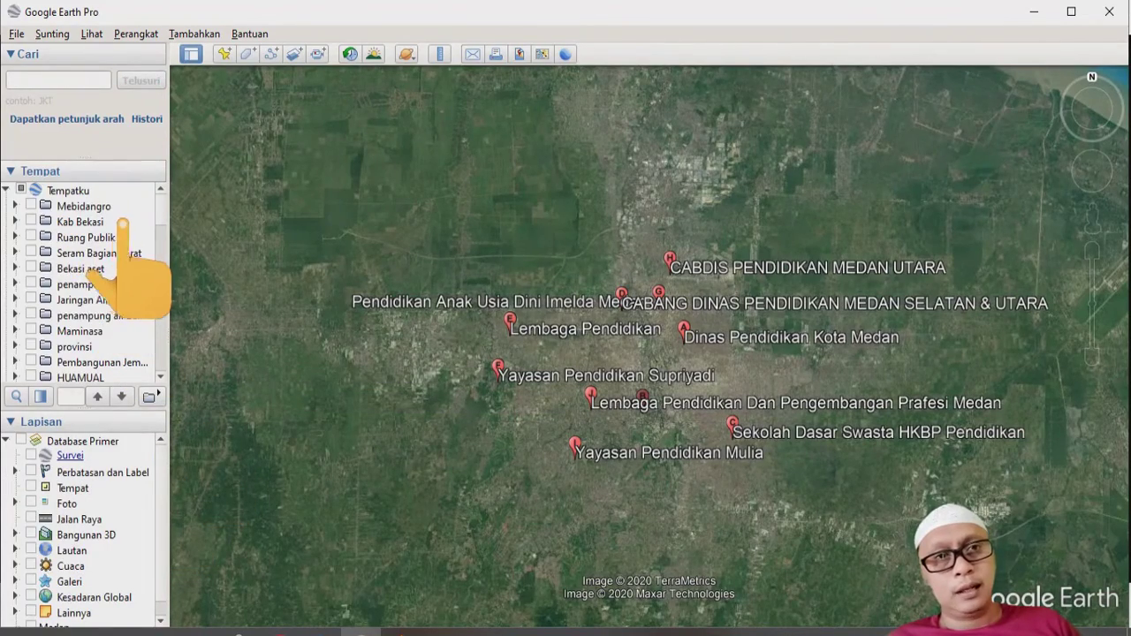
# Step: Expand the Mebidangro folder under Tempatku and examine the category subfolders of Medan, Deli Serdang, Binjai and Karo
pyautogui.doubleClick(84, 206)
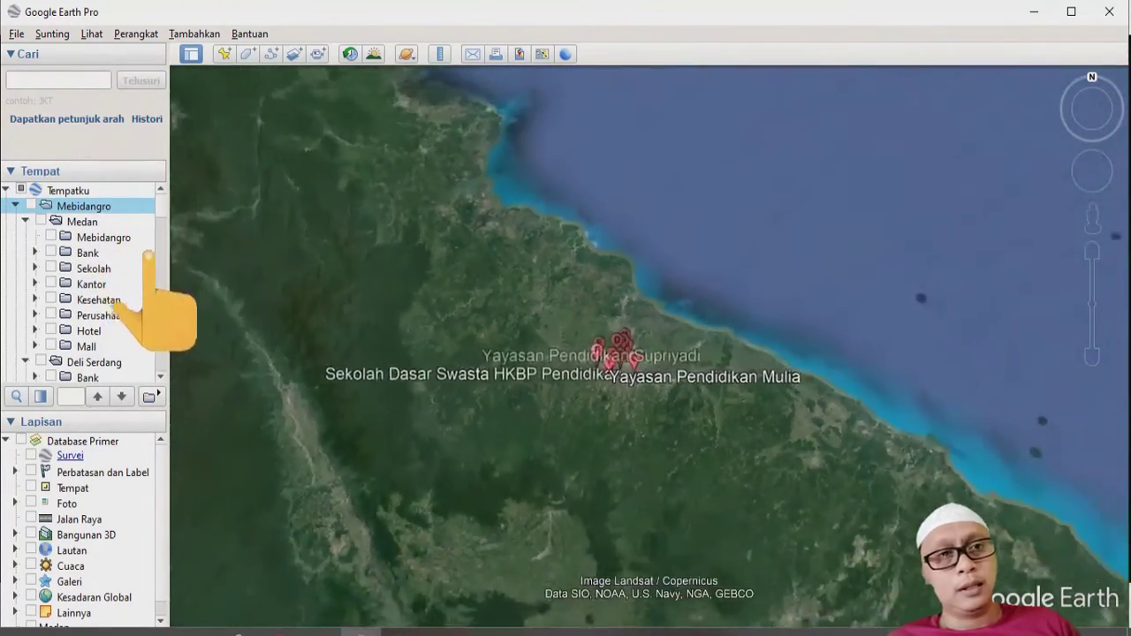
pyautogui.scroll(-1, 141, 375)
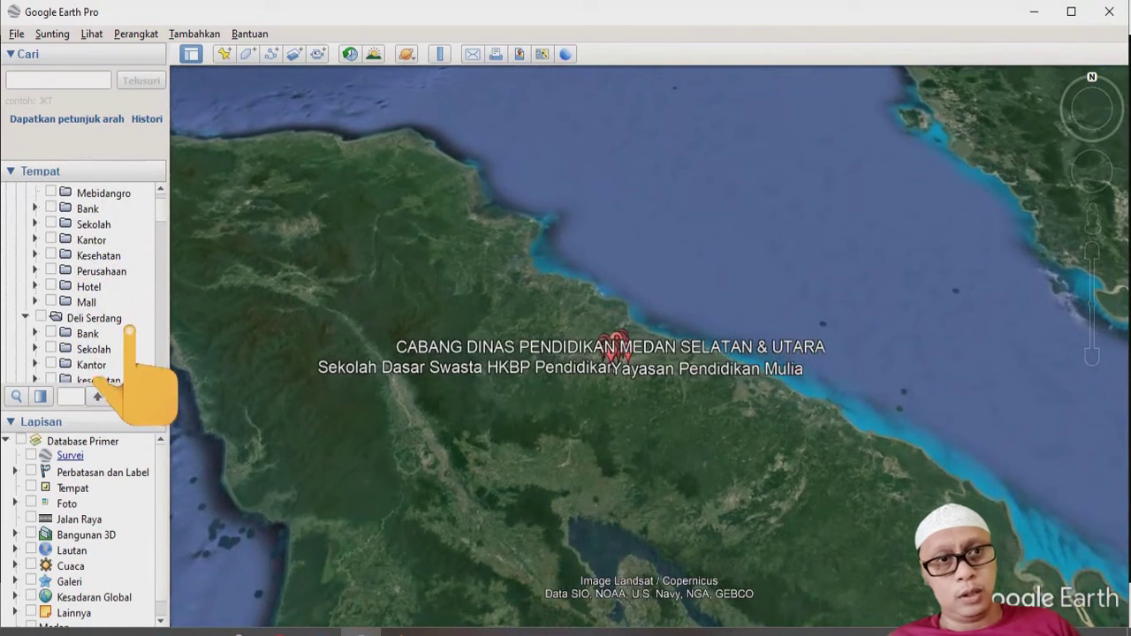
pyautogui.scroll(-2, 135, 351)
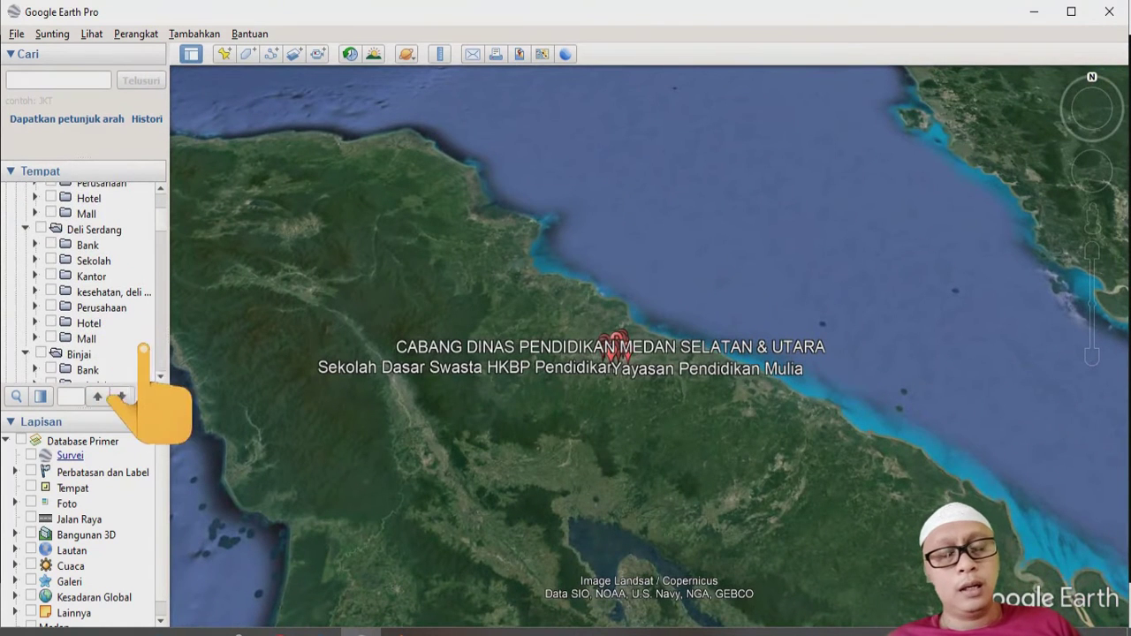
pyautogui.scroll(-1, 124, 331)
pyautogui.scroll(-1, 119, 331)
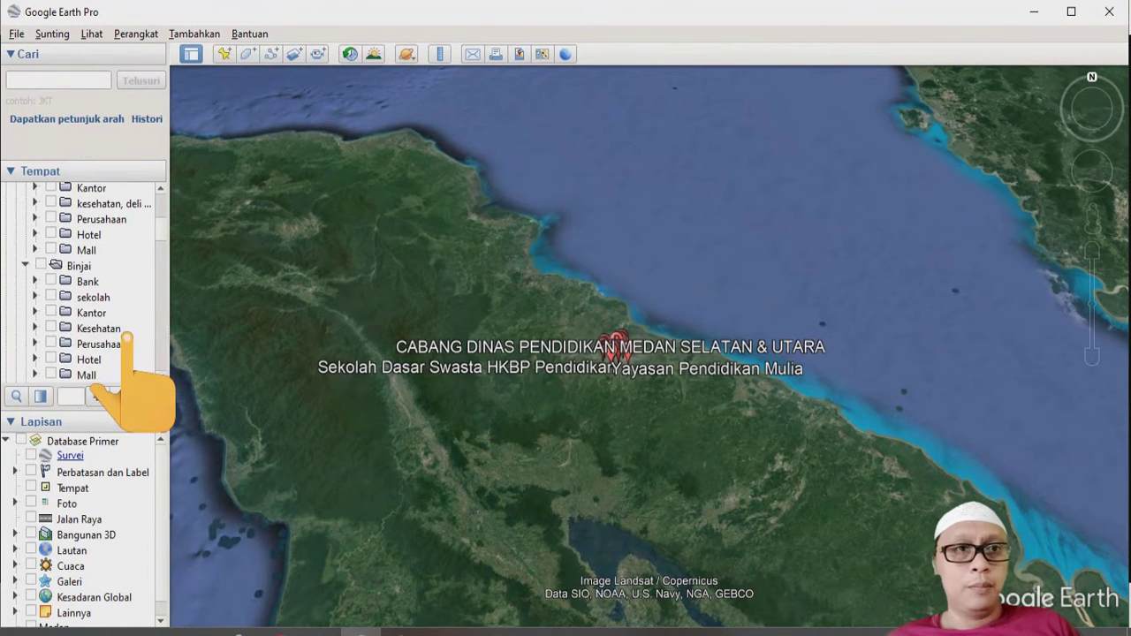
pyautogui.scroll(-2, 120, 327)
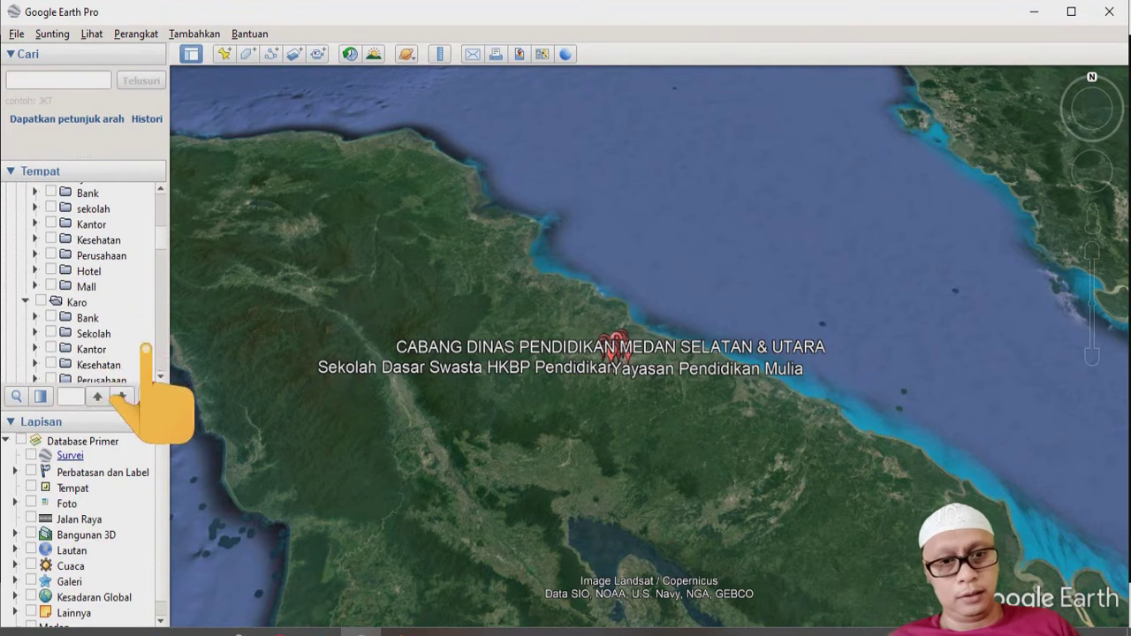
pyautogui.scroll(-1, 124, 324)
pyautogui.scroll(-1, 145, 349)
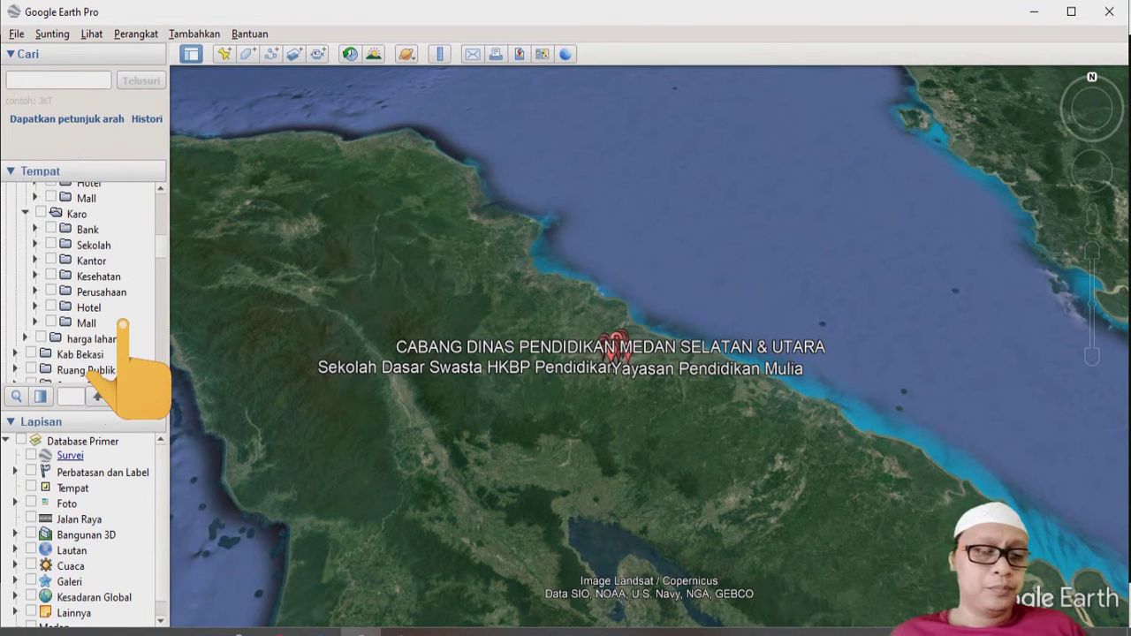
pyautogui.scroll(5, 122, 325)
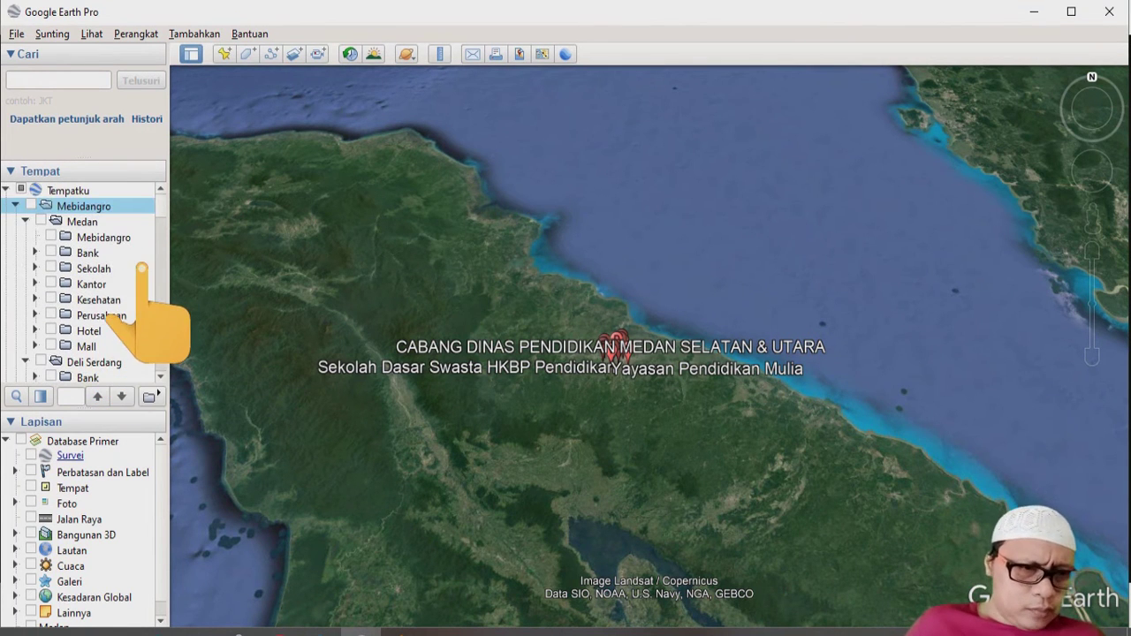
# Step: View the first "Bank, Medan" folder's placemarks on the map, and collapse the Medan and Mebidangro folders
pyautogui.doubleClick(141, 258)
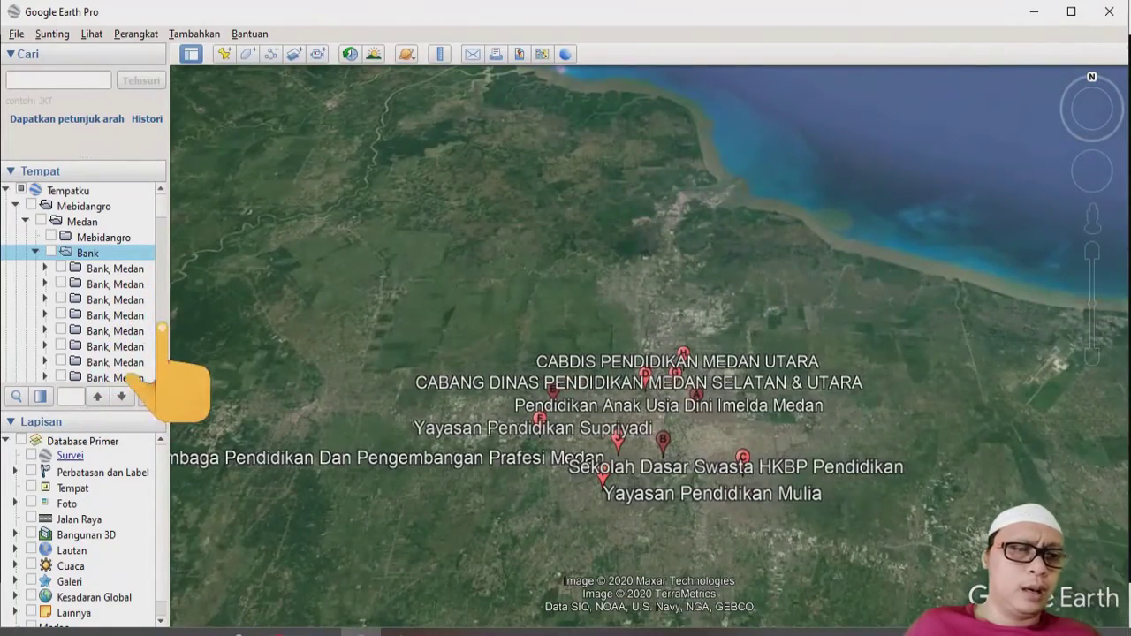
pyautogui.doubleClick(115, 267)
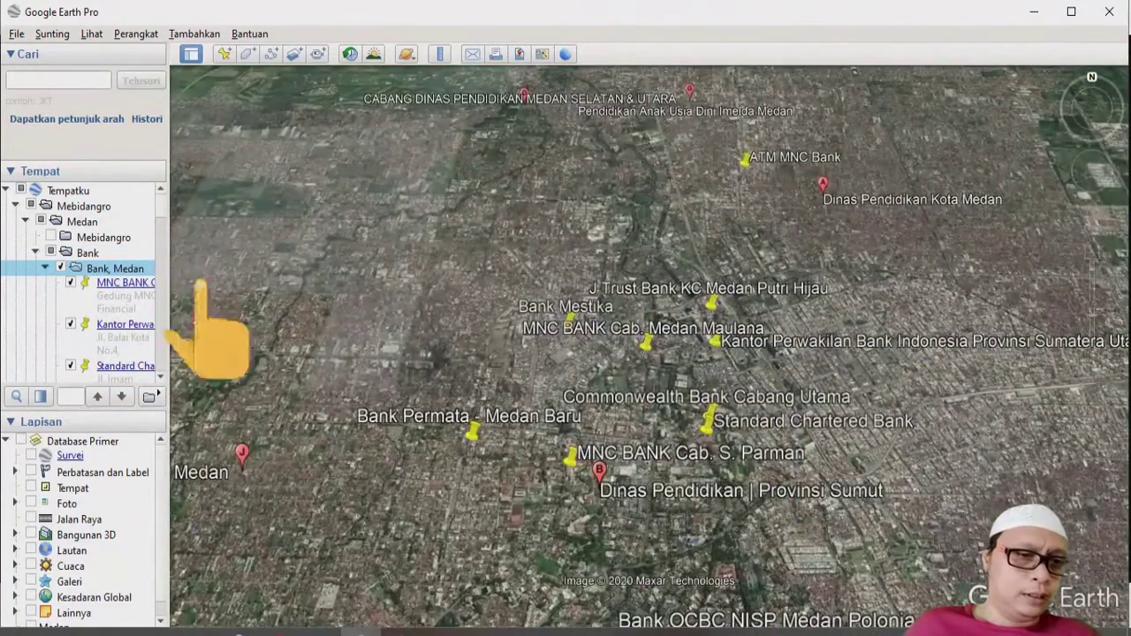
pyautogui.doubleClick(137, 221)
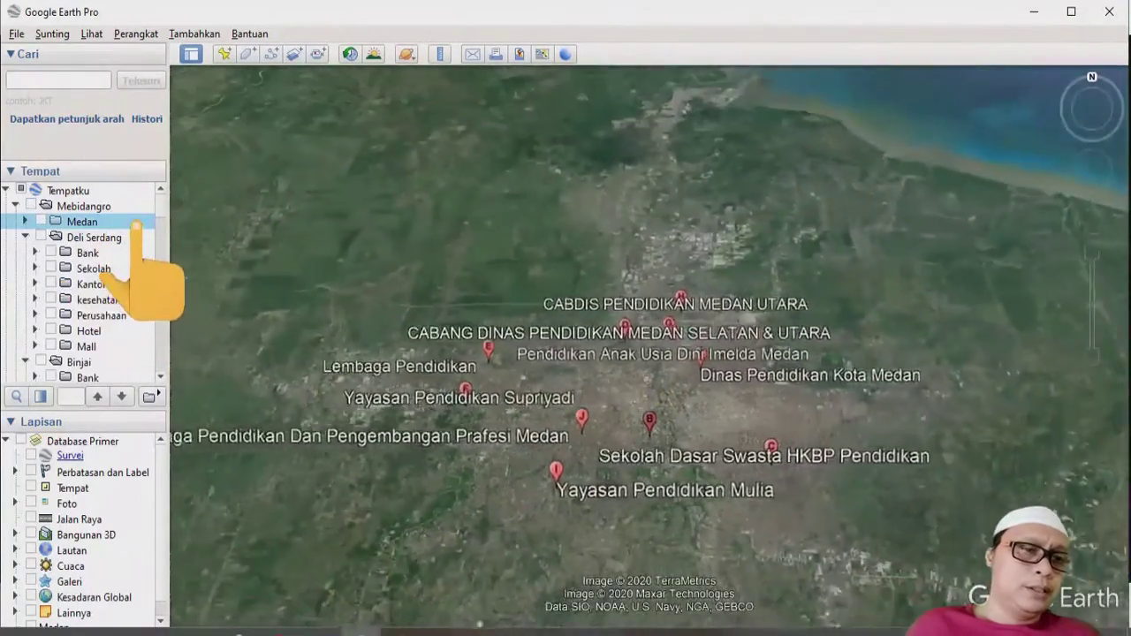
pyautogui.doubleClick(141, 208)
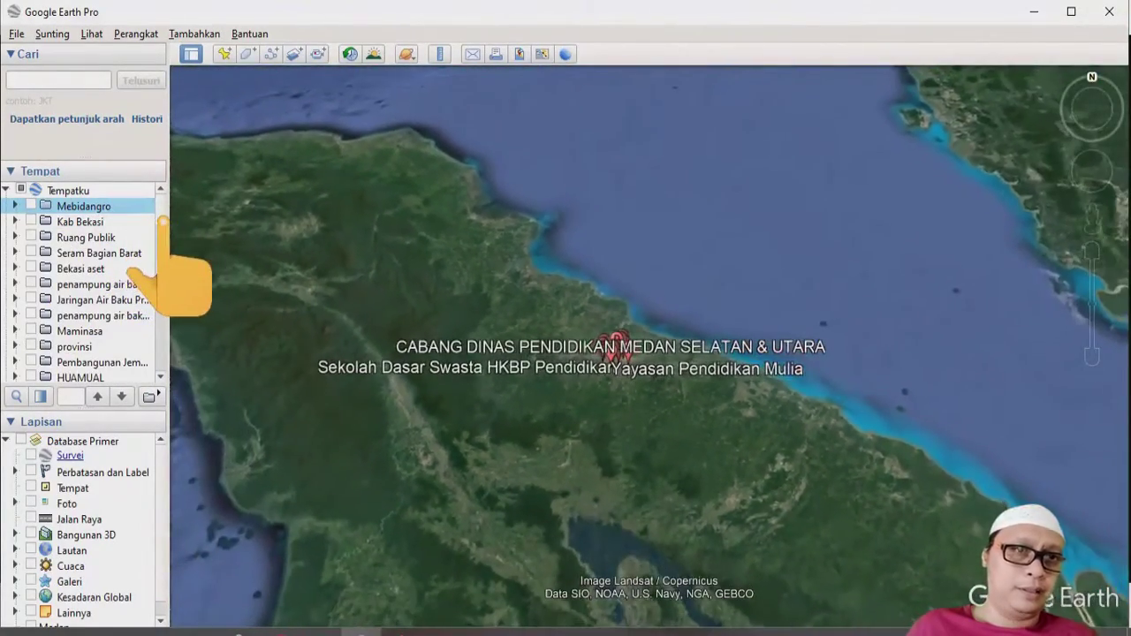
# Step: Save the Mebidangro folder under Tempatku to the Desktop as a KML file named "Mebidangro latihan"
pyautogui.rightClick(116, 206)
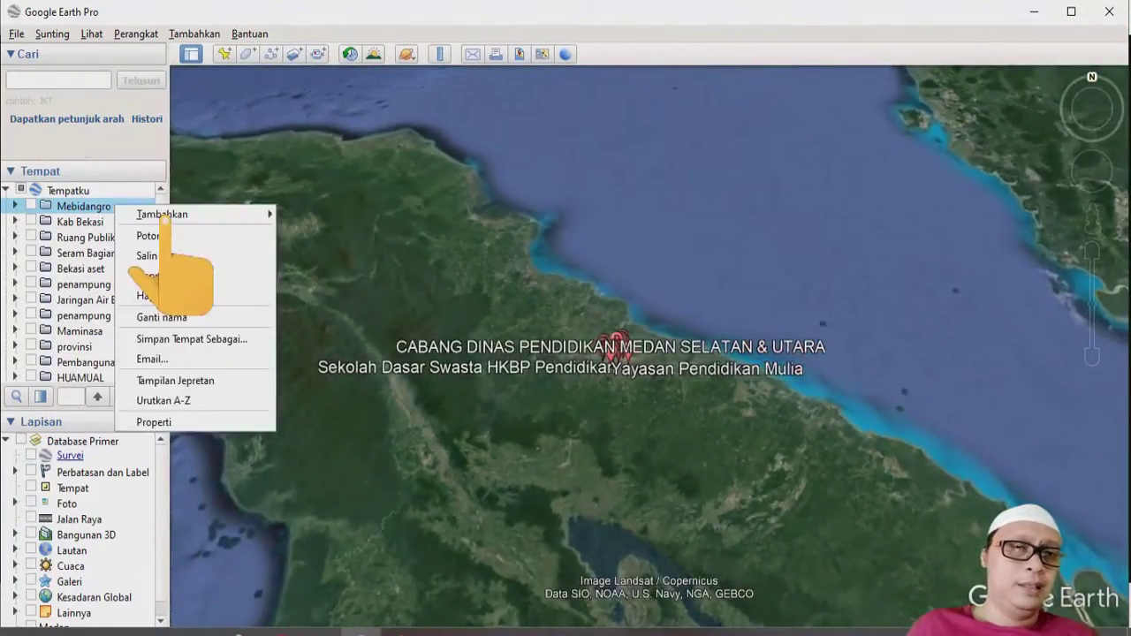
pyautogui.click(265, 339)
pyautogui.click(546, 374)
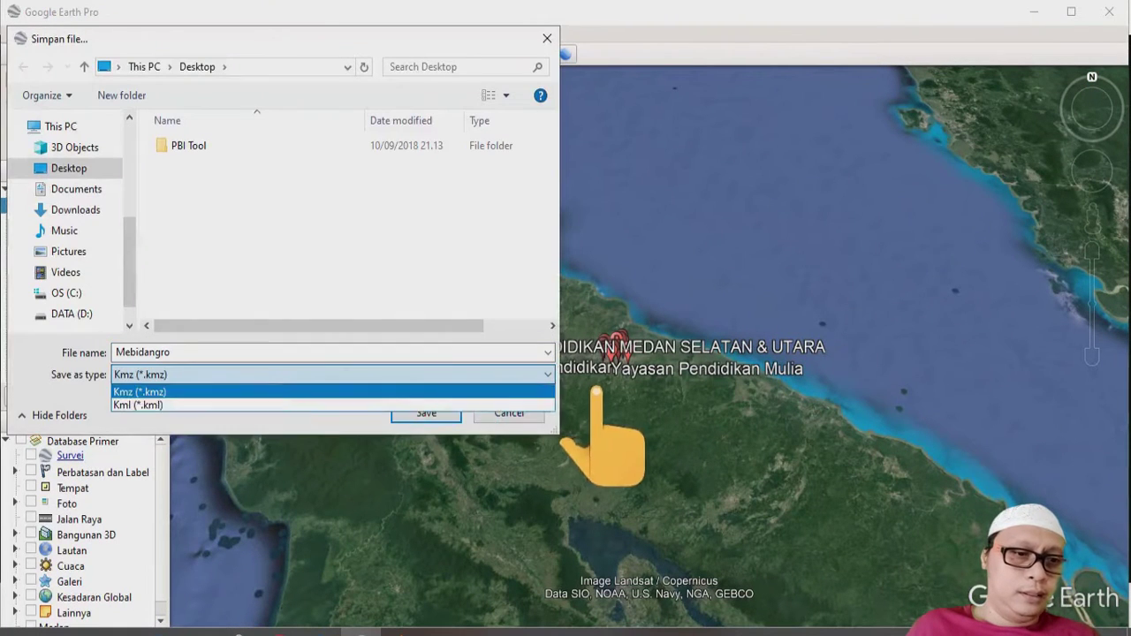
pyautogui.click(184, 405)
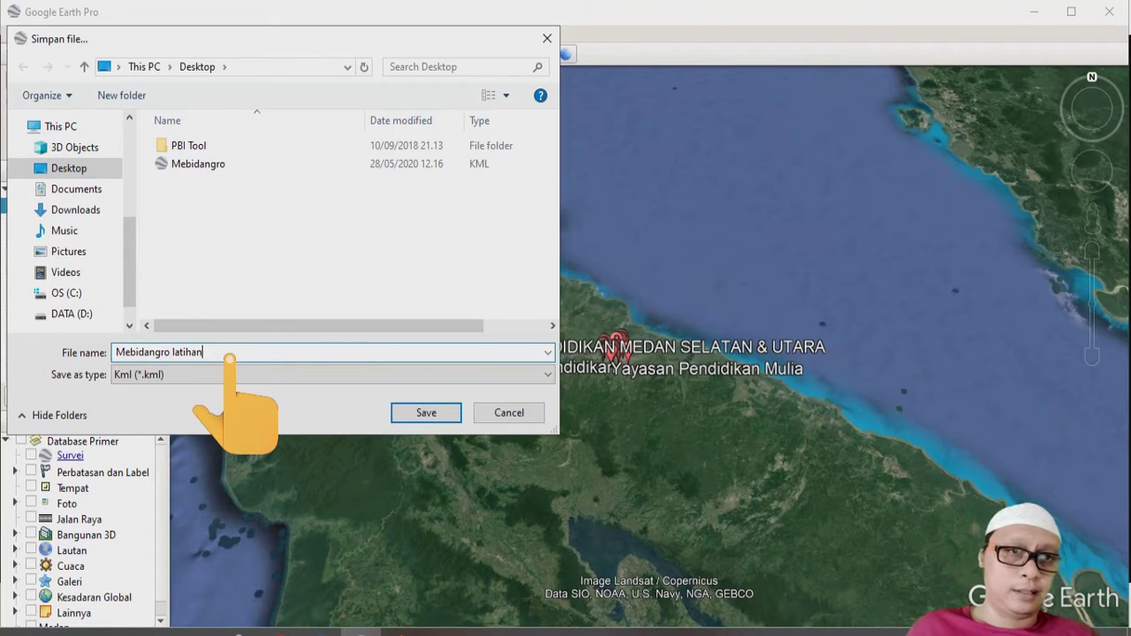
pyautogui.click(442, 413)
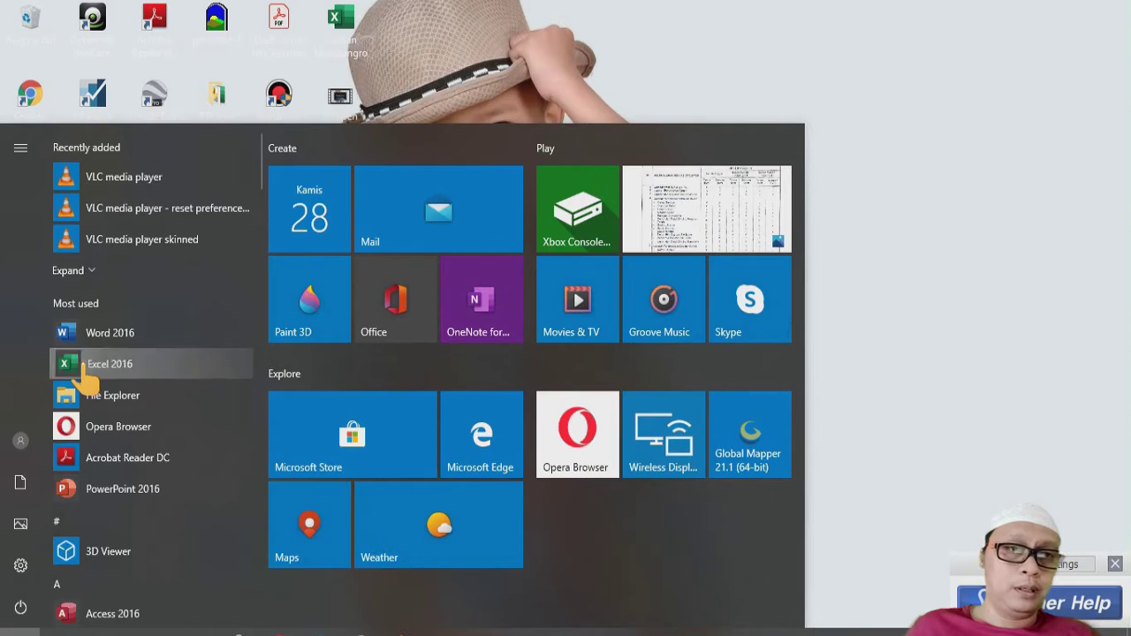
# Step: Switch to Excel and open Mebidangro.kml as an XML table, accepting the mismatched file format
pyautogui.click(53, 358)
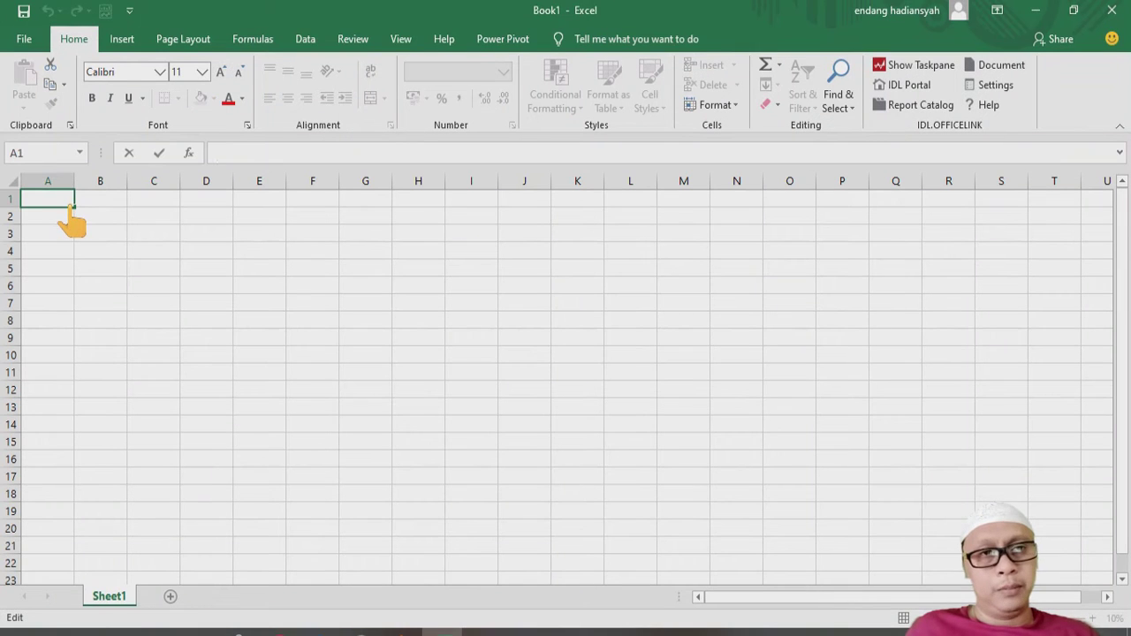
pyautogui.click(155, 253)
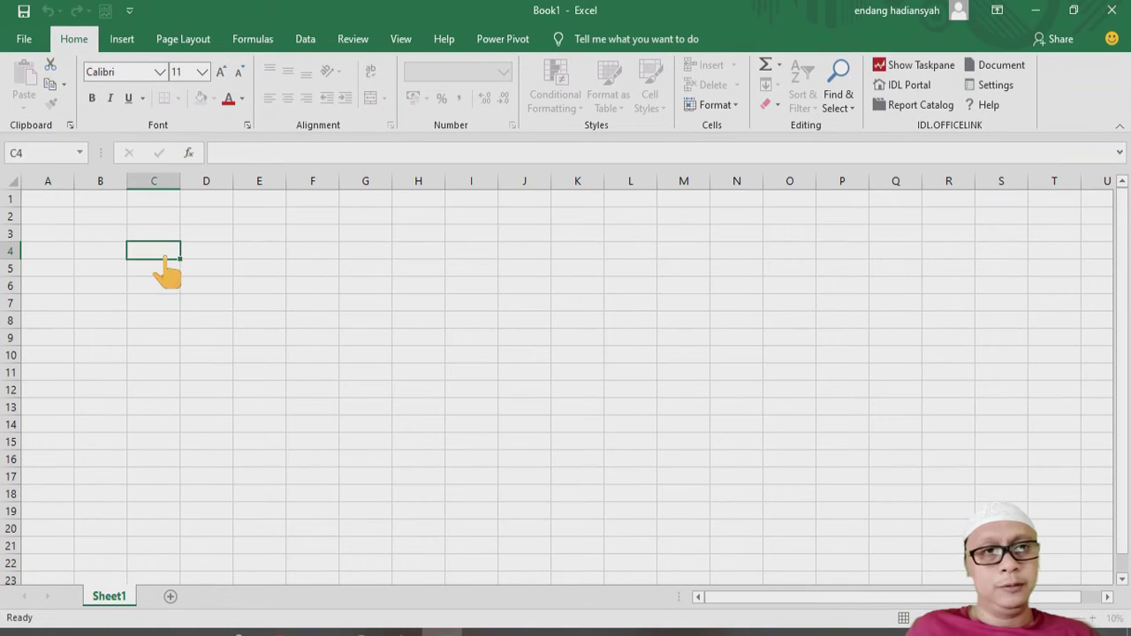
pyautogui.click(500, 368)
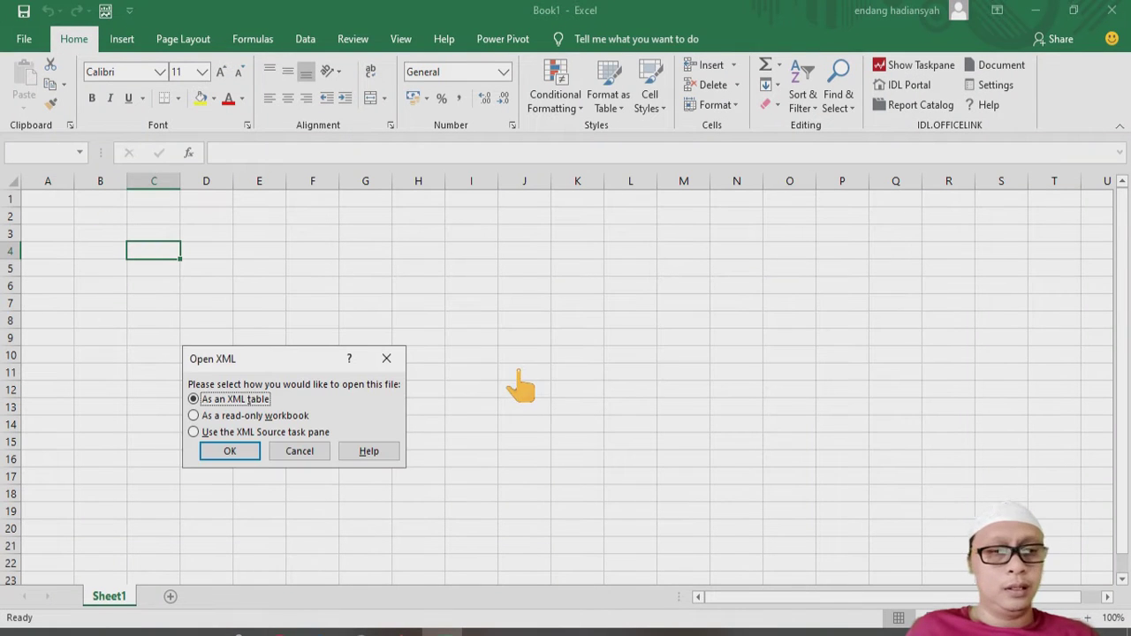
pyautogui.click(246, 456)
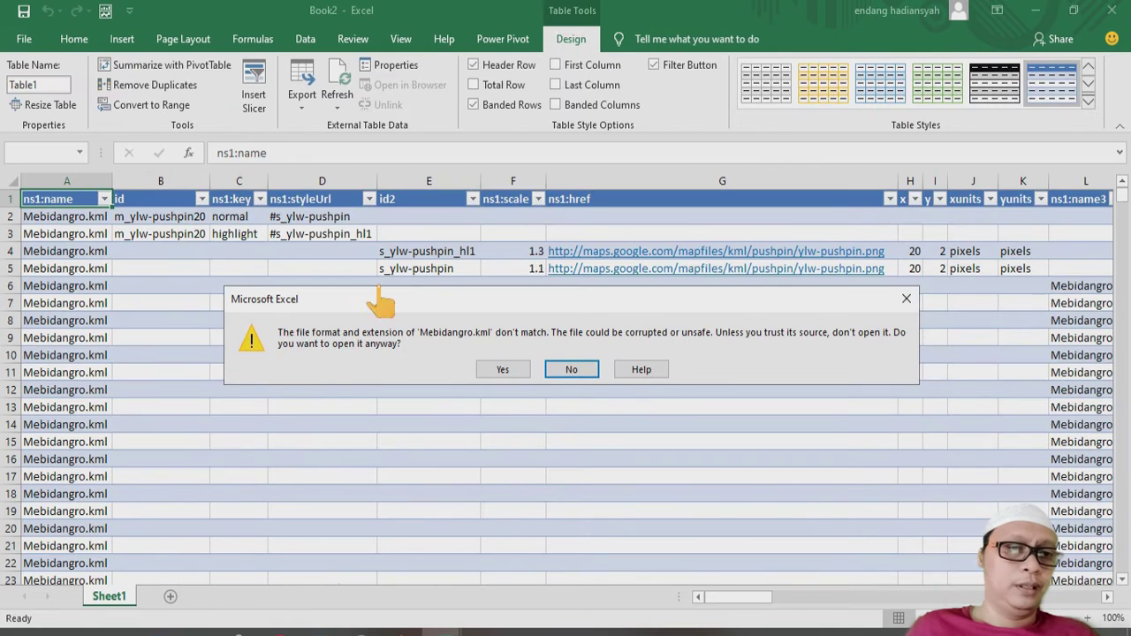
pyautogui.click(502, 371)
pyautogui.click(229, 451)
# Step: Split the ns1:coordinates column into separate columns with delimited Text to Columns
pyautogui.click(702, 114)
pyautogui.click(397, 569)
pyautogui.click(130, 367)
pyautogui.click(124, 350)
pyautogui.click(465, 569)
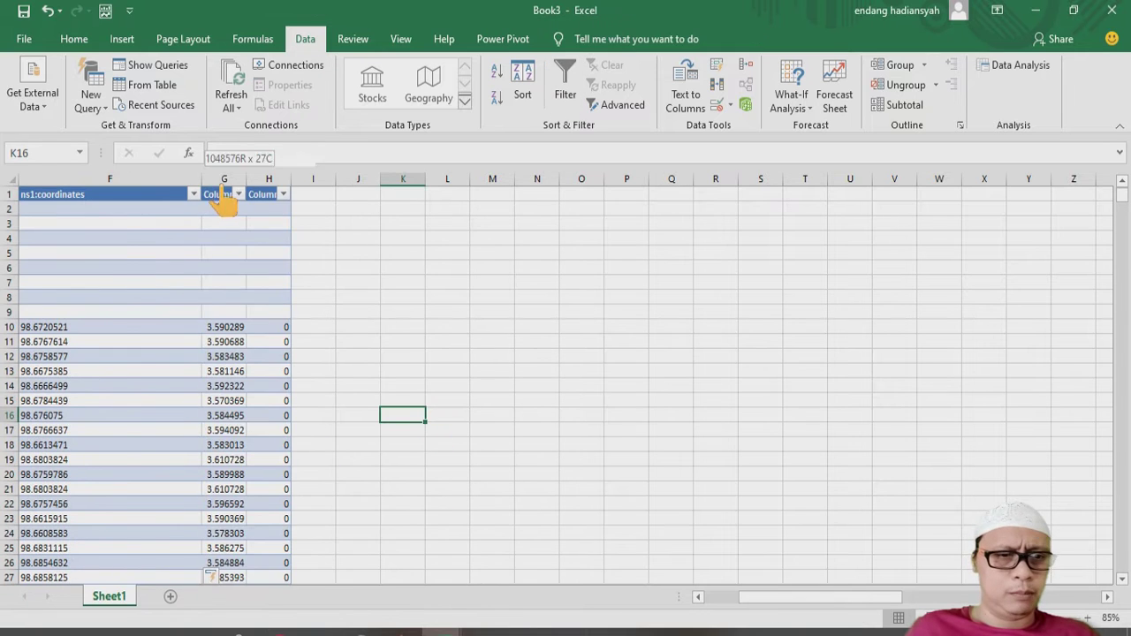
# Step: Adjust the widths of the split coordinate columns and delete the zero-filled column H
pyautogui.doubleClick(222, 189)
pyautogui.moveTo(150, 178); pyautogui.dragTo(177, 179)
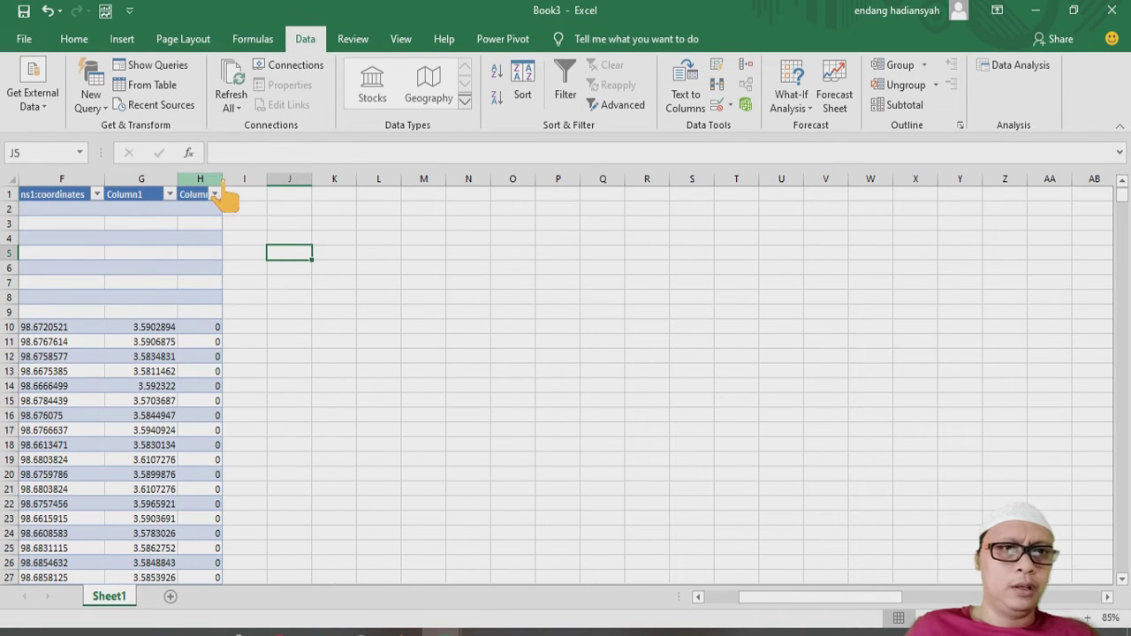
pyautogui.rightClick(199, 179)
pyautogui.click(265, 315)
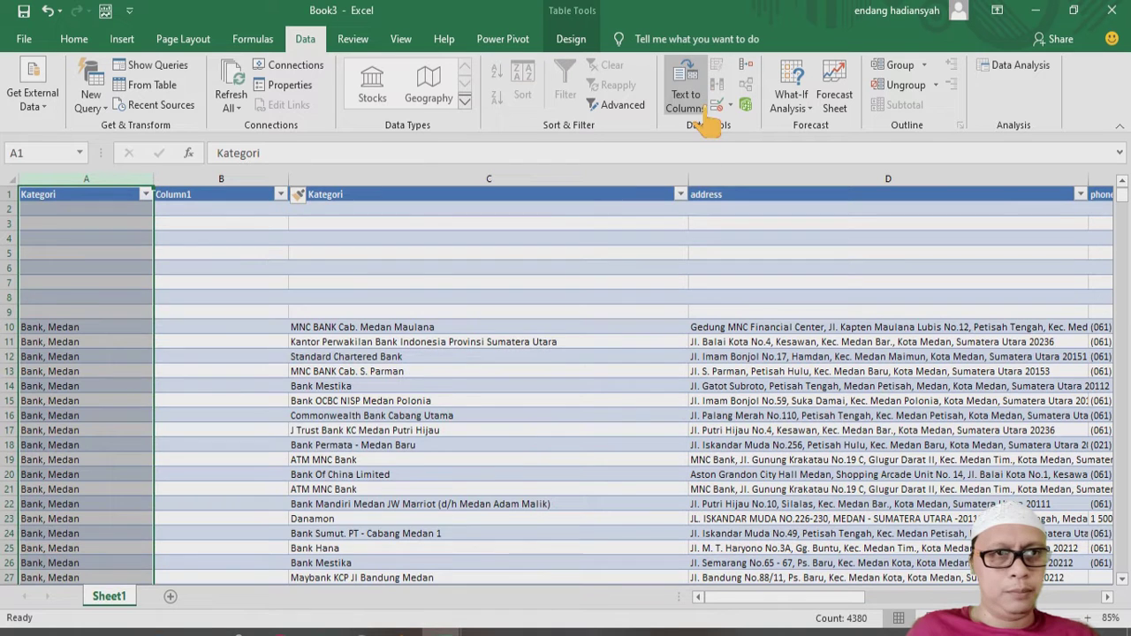
# Step: Split the Kategori column into category and place name with delimited Text to Columns, replacing the contents of column B
pyautogui.click(694, 97)
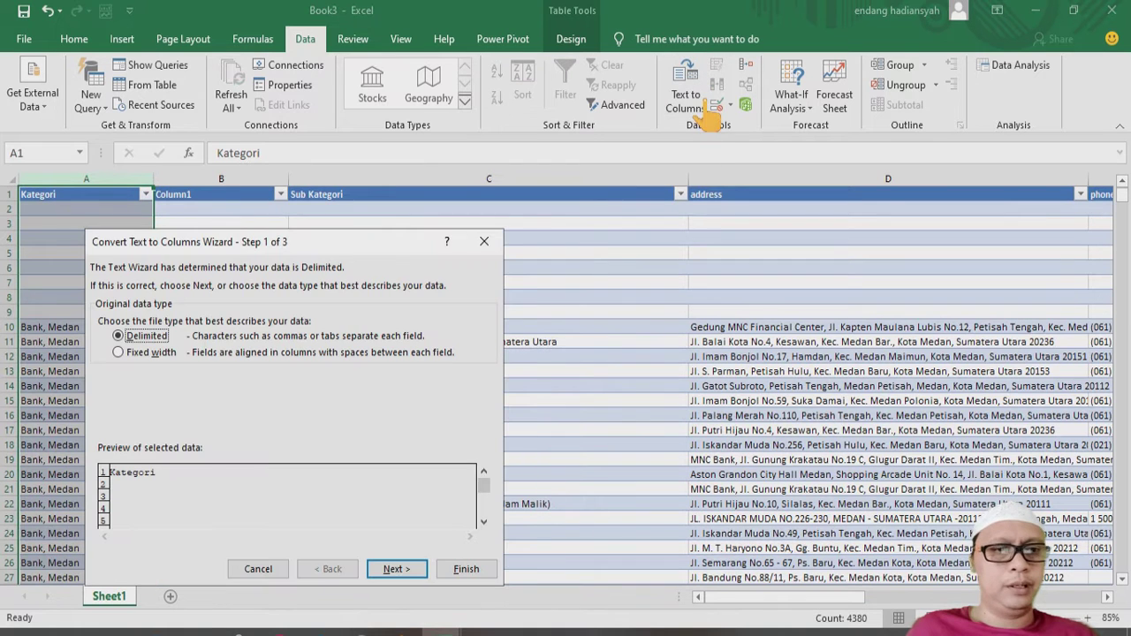
pyautogui.click(397, 569)
pyautogui.click(466, 570)
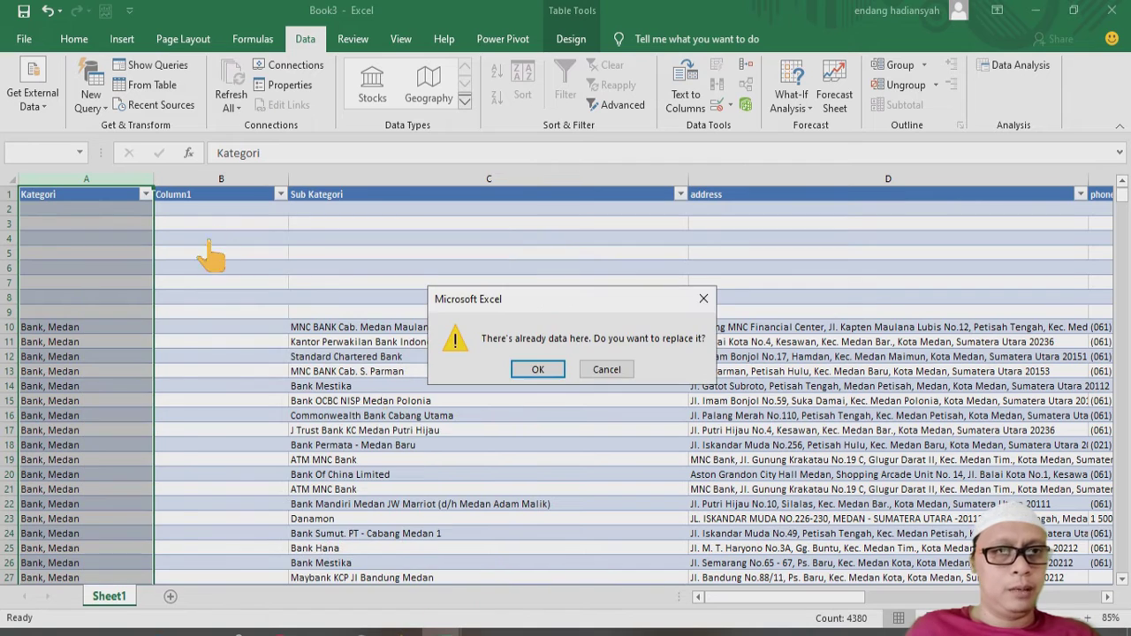
pyautogui.click(539, 371)
pyautogui.click(221, 327)
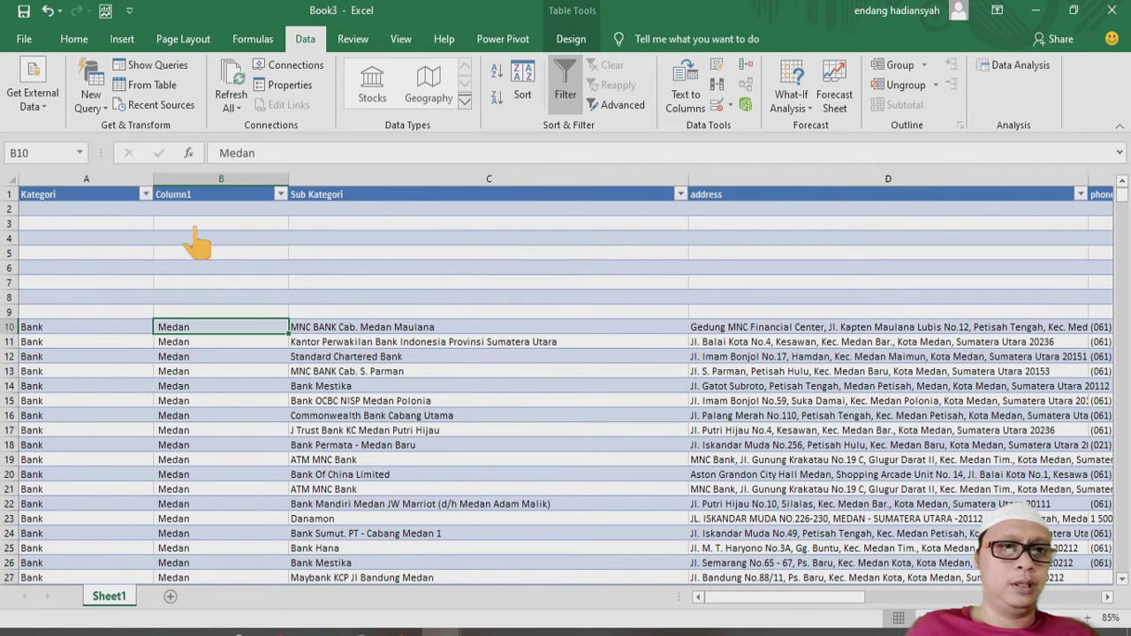
# Step: Rename the header of column B to "Regional"
pyautogui.click(205, 196)
pyautogui.moveTo(265, 153); pyautogui.dragTo(191, 153)
pyautogui.write('R')
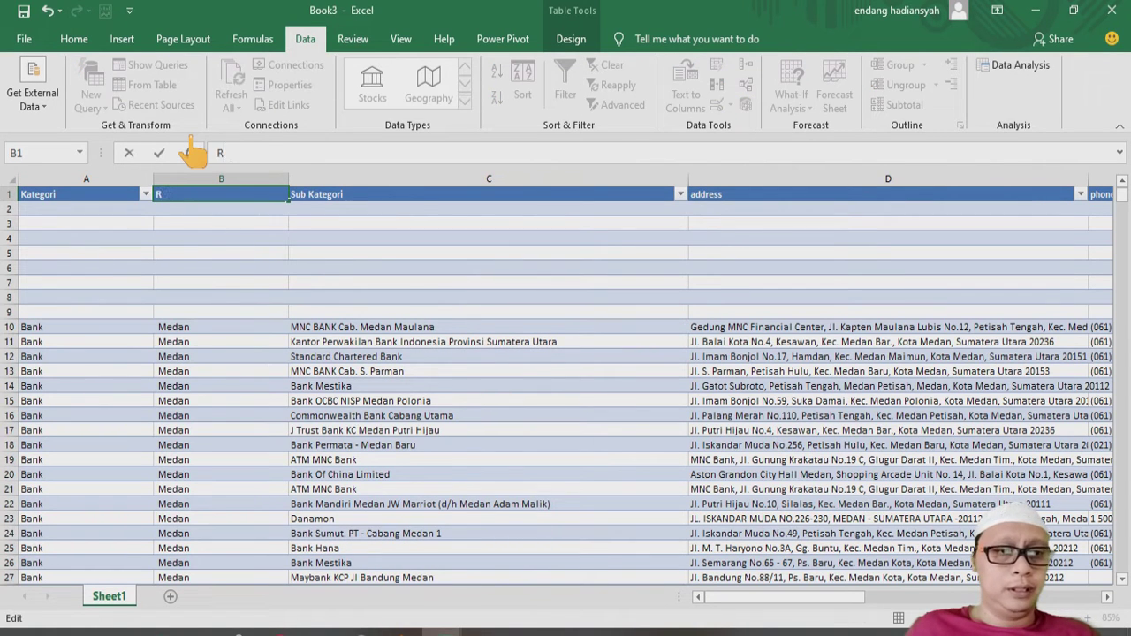
pyautogui.write('egional')
pyautogui.press('Return')
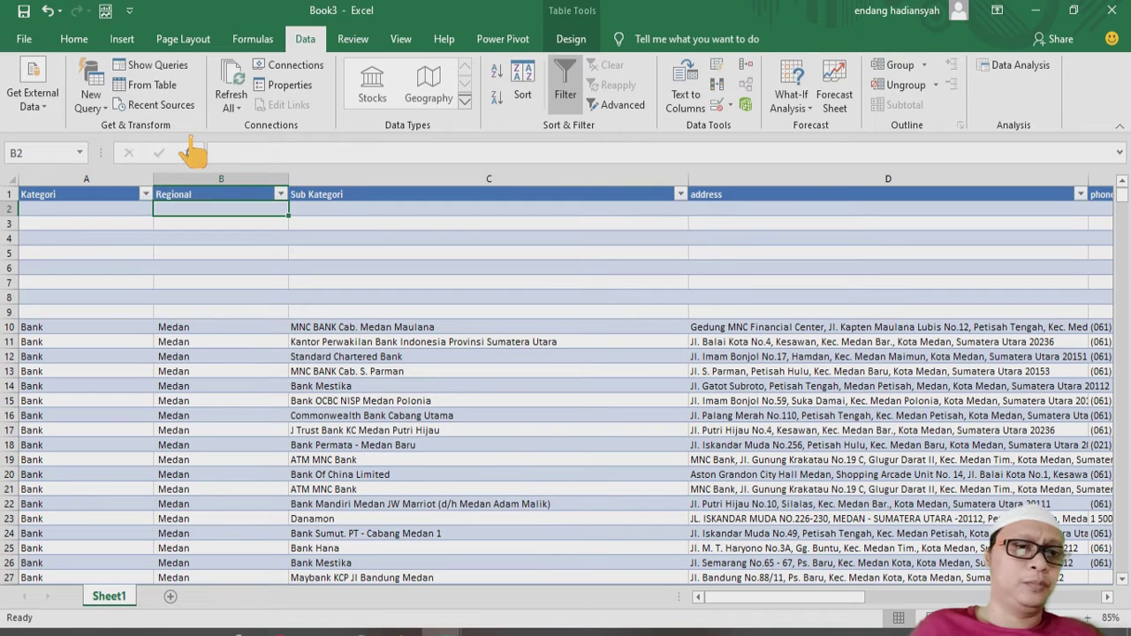
# Step: Delete the empty rows 2 to 9 below the table header
pyautogui.moveTo(27, 212); pyautogui.dragTo(36, 308)
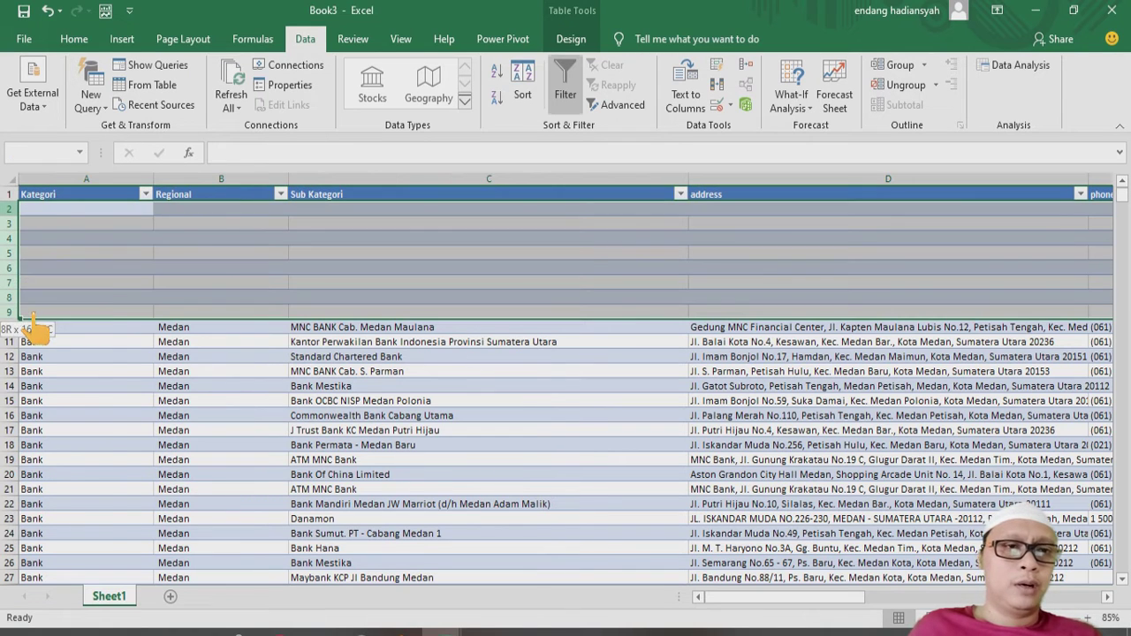
pyautogui.rightClick(36, 308)
pyautogui.click(40, 424)
pyautogui.click(62, 234)
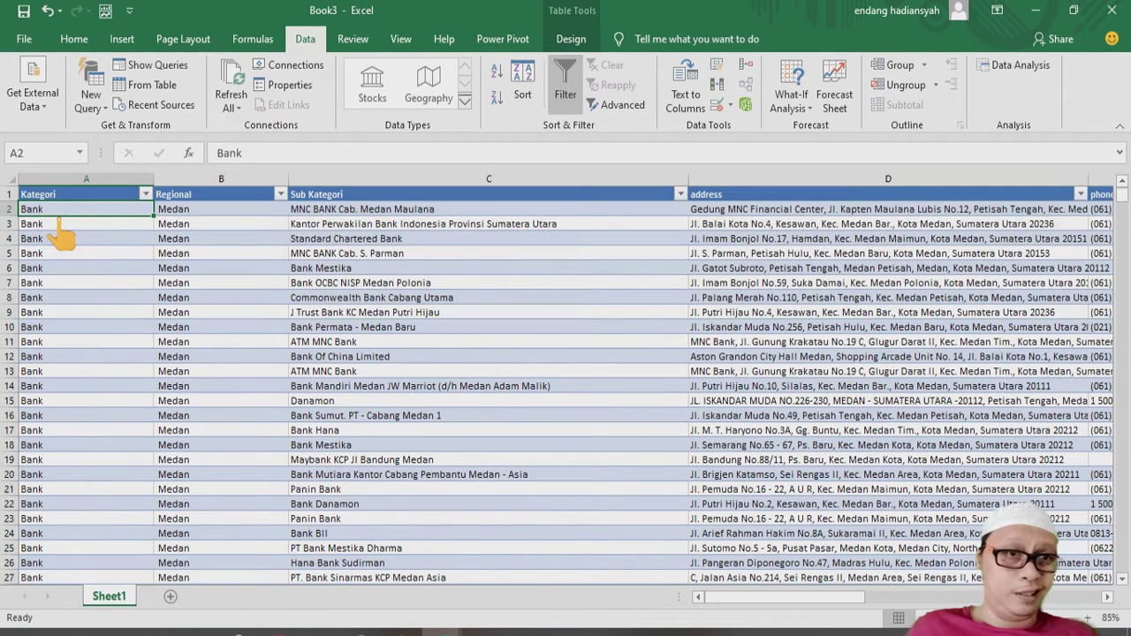
# Step: Copy the whole cleaned table and paste it without its table formatting at A1 of a new sheet using Paste Special
pyautogui.hotkey('ctrl', 'Down')
pyautogui.hotkey('ctrl', 'a')
pyautogui.hotkey('ctrl', 'c')
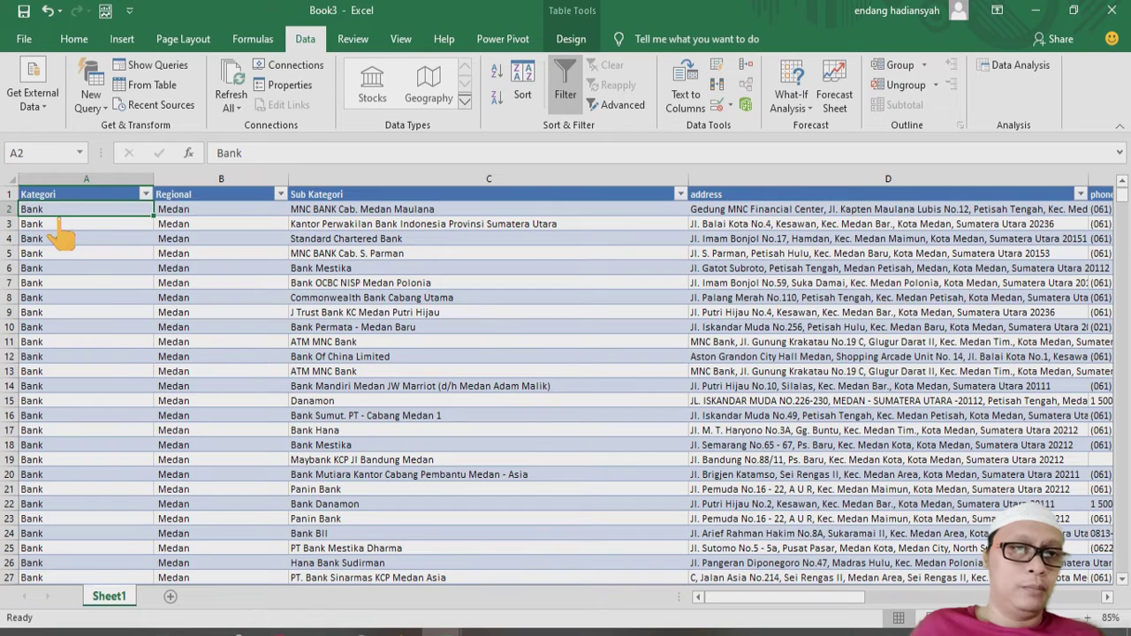
pyautogui.hotkey('shift', 'F11')
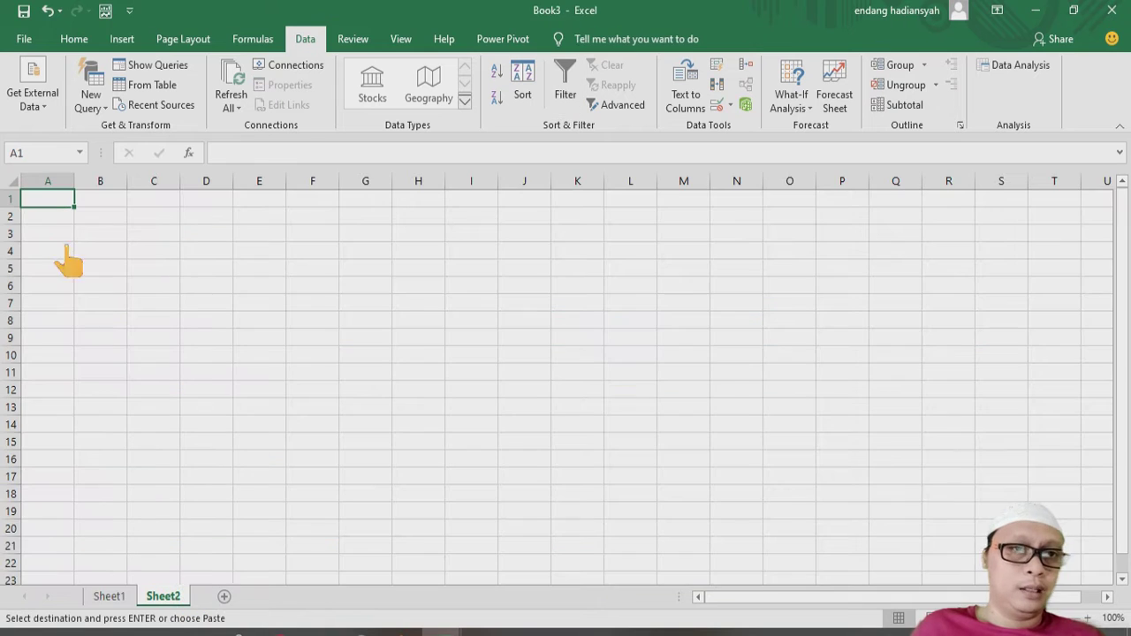
pyautogui.click(74, 38)
pyautogui.click(24, 101)
pyautogui.click(62, 264)
pyautogui.click(144, 356)
pyautogui.click(355, 533)
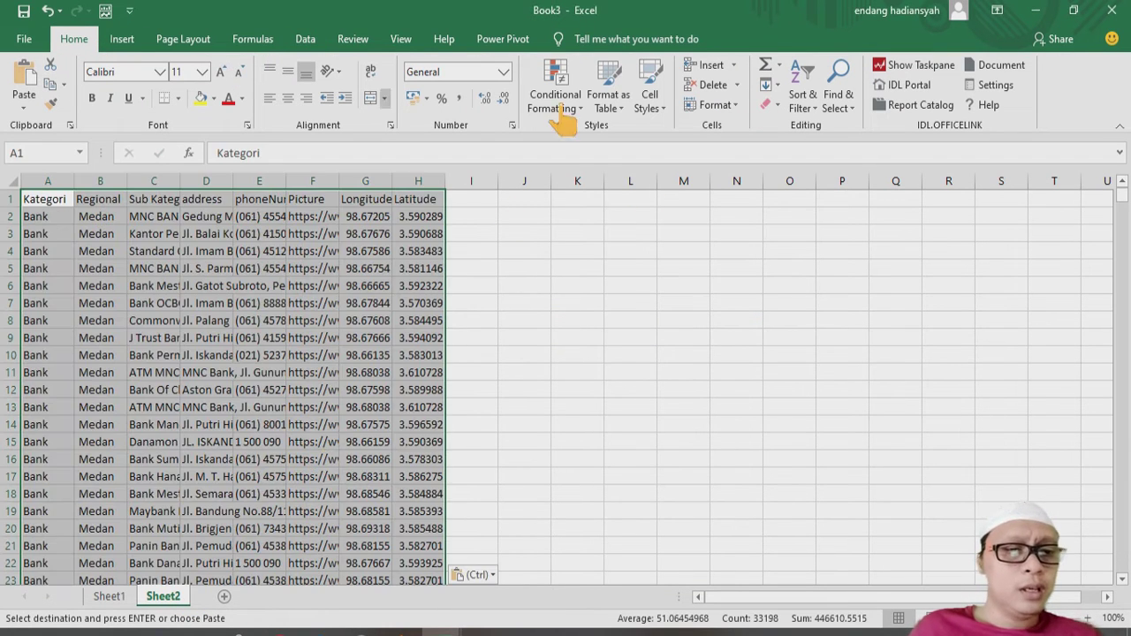
# Step: Widen the columns of the pasted data, fitting Kategori, Regional and Sub Kategori to their contents
pyautogui.click(577, 286)
pyautogui.moveTo(444, 181); pyautogui.dragTo(508, 181)
pyautogui.moveTo(392, 181); pyautogui.dragTo(415, 181)
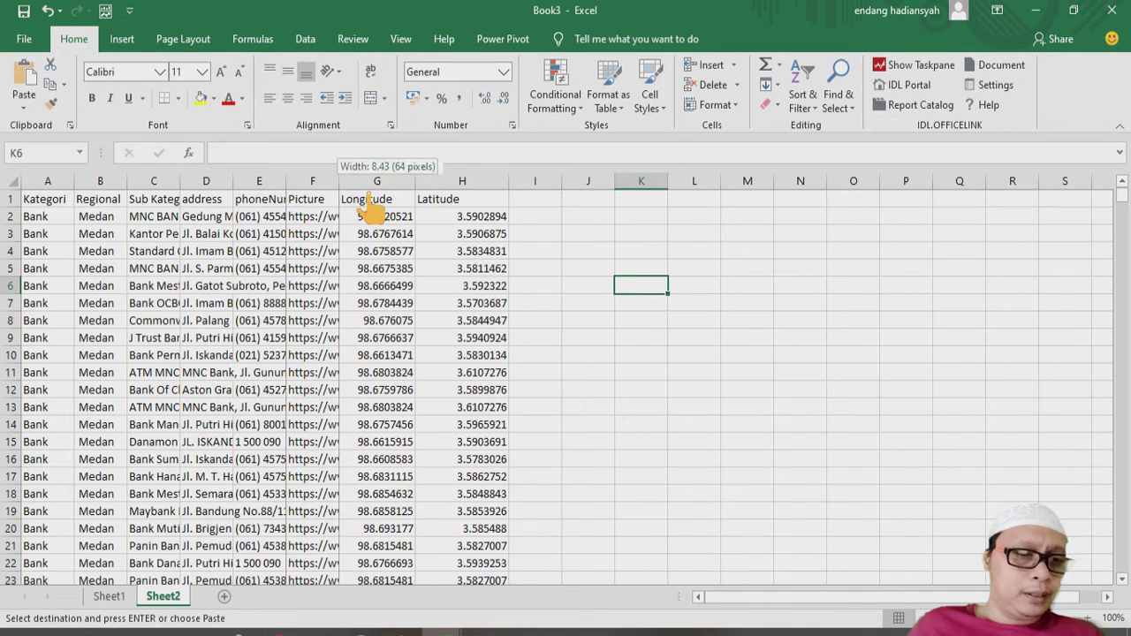
pyautogui.moveTo(339, 182); pyautogui.dragTo(360, 181)
pyautogui.moveTo(285, 181); pyautogui.dragTo(371, 181)
pyautogui.moveTo(233, 181); pyautogui.dragTo(282, 181)
pyautogui.moveTo(180, 181); pyautogui.dragTo(182, 181)
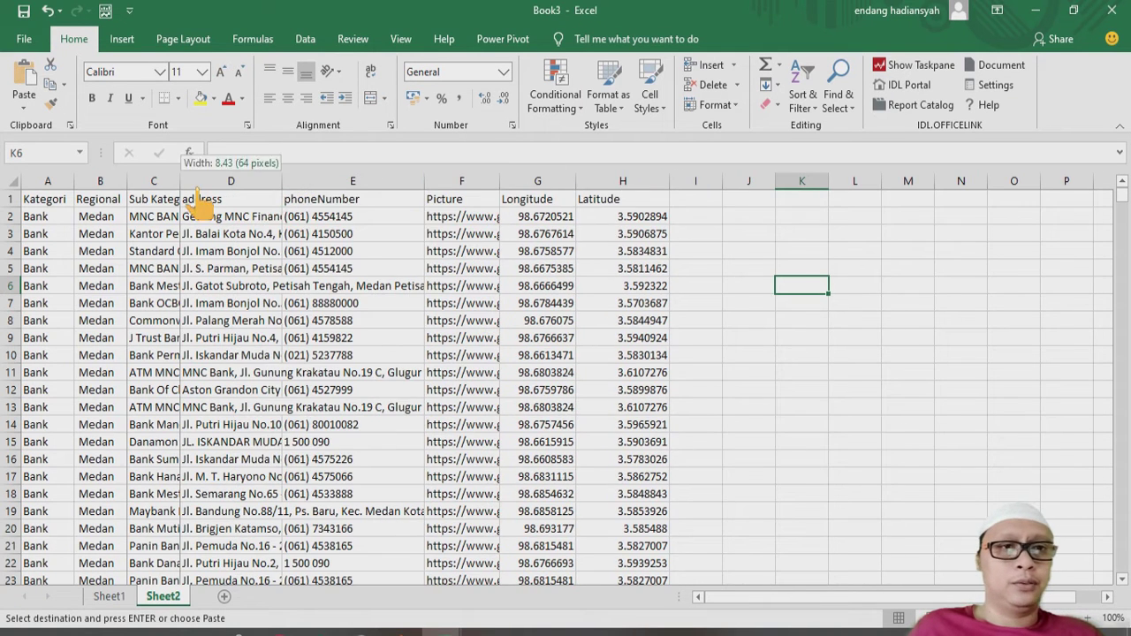
pyautogui.doubleClick(180, 182)
pyautogui.doubleClick(127, 182)
pyautogui.doubleClick(75, 182)
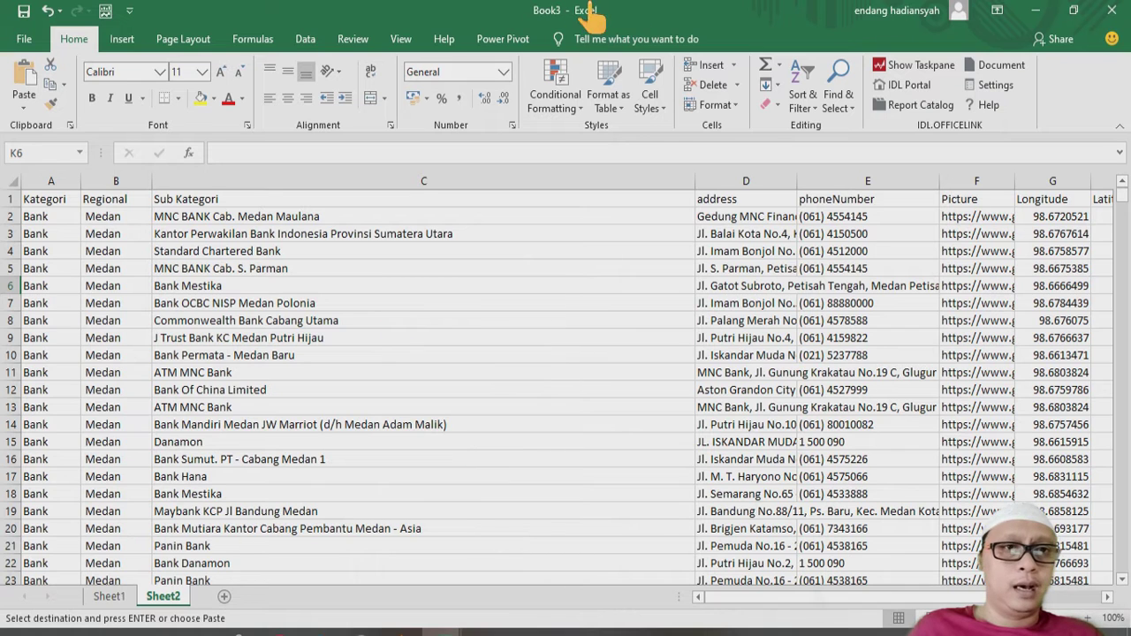
# Step: Save the workbook to the Desktop as "Latihan Metropolitan Mebidangro" in Excel Workbook format
pyautogui.click(24, 104)
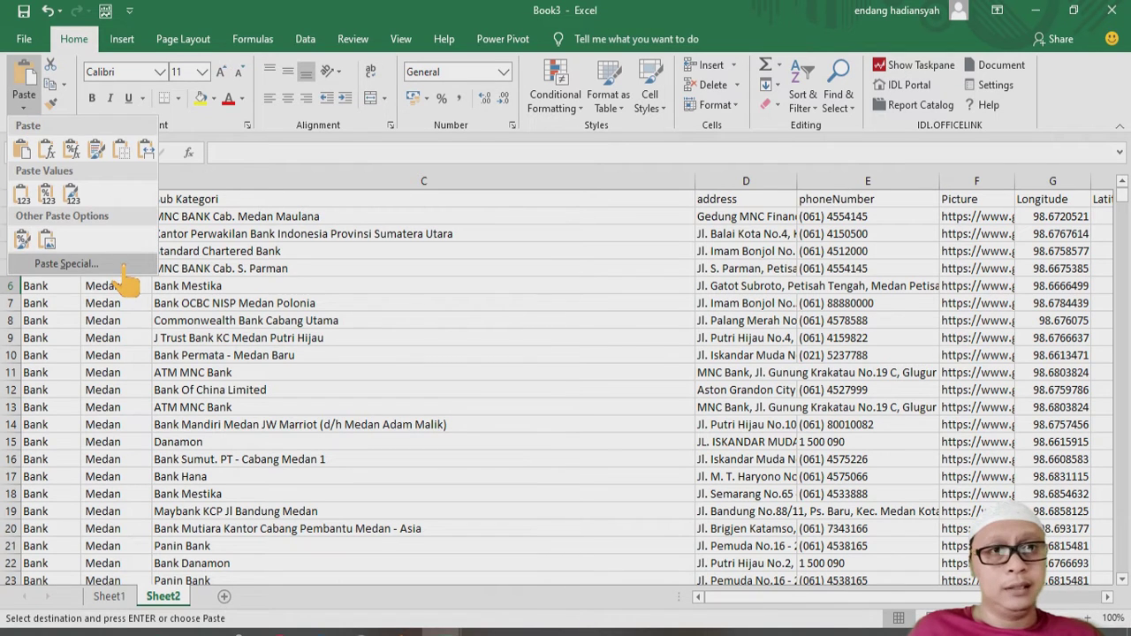
pyautogui.click(210, 188)
pyautogui.click(24, 39)
pyautogui.click(90, 265)
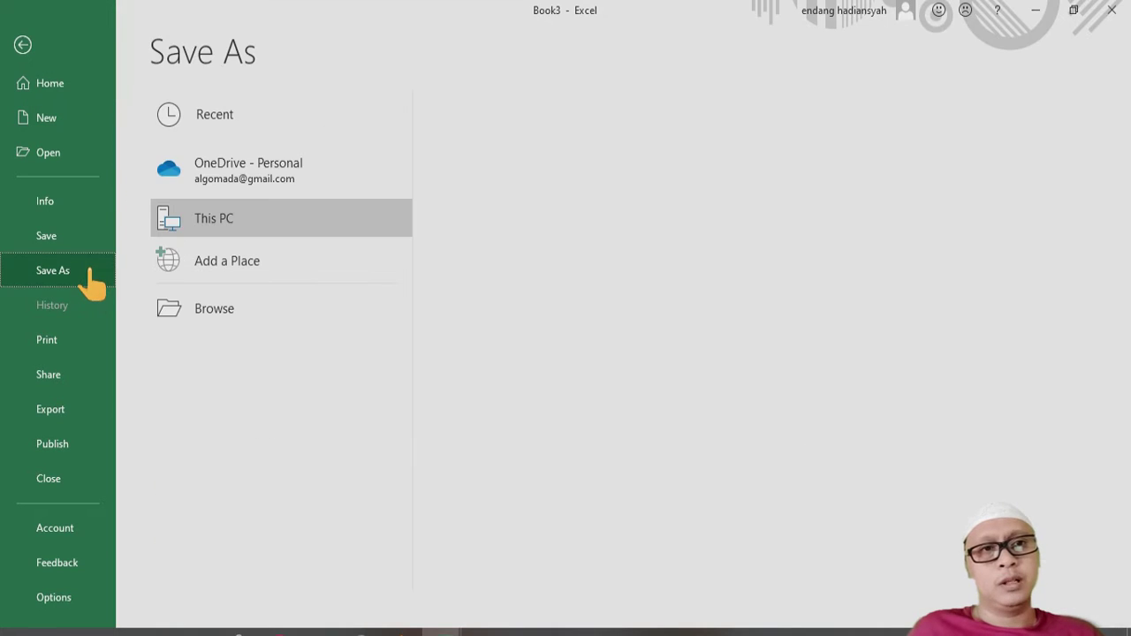
pyautogui.click(546, 183)
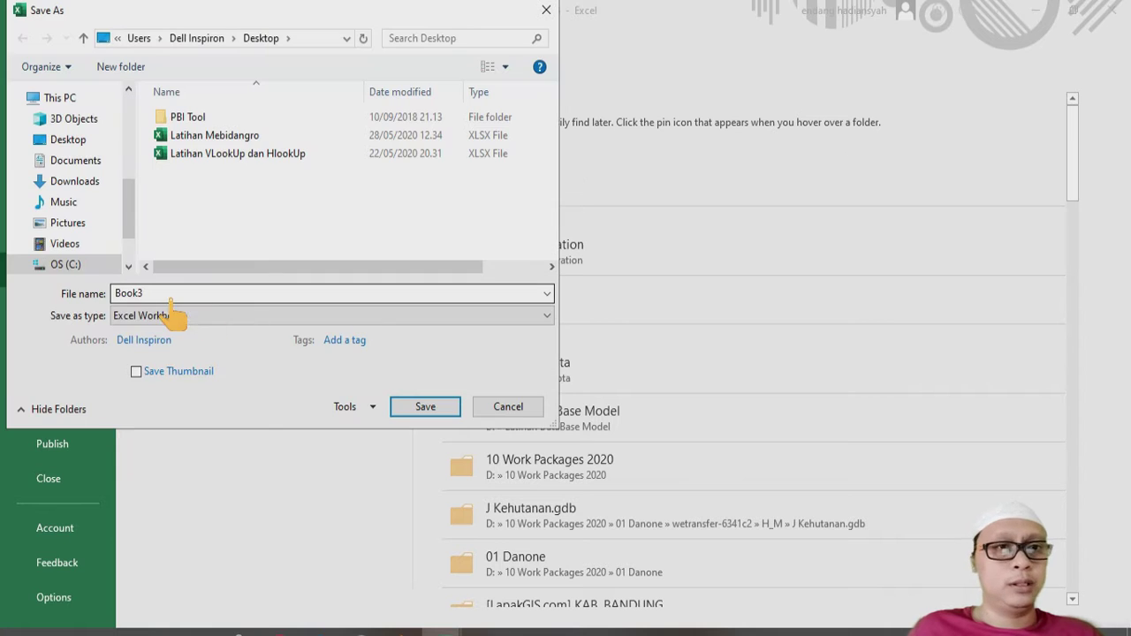
pyautogui.write('Lat')
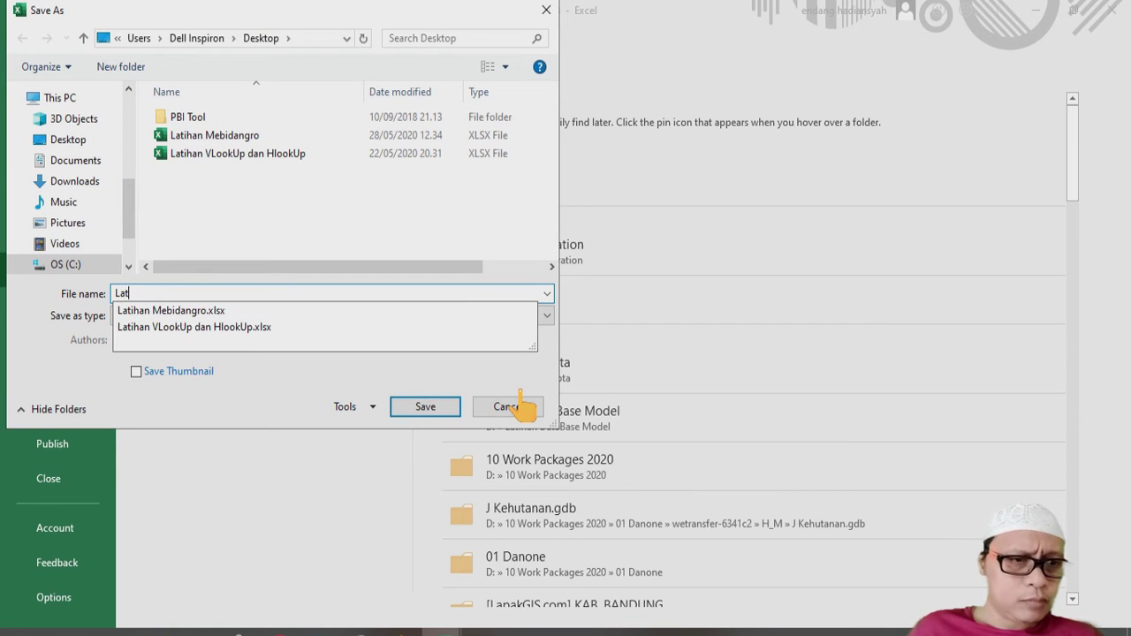
pyautogui.write('ihan Metropolitan Mebidangro')
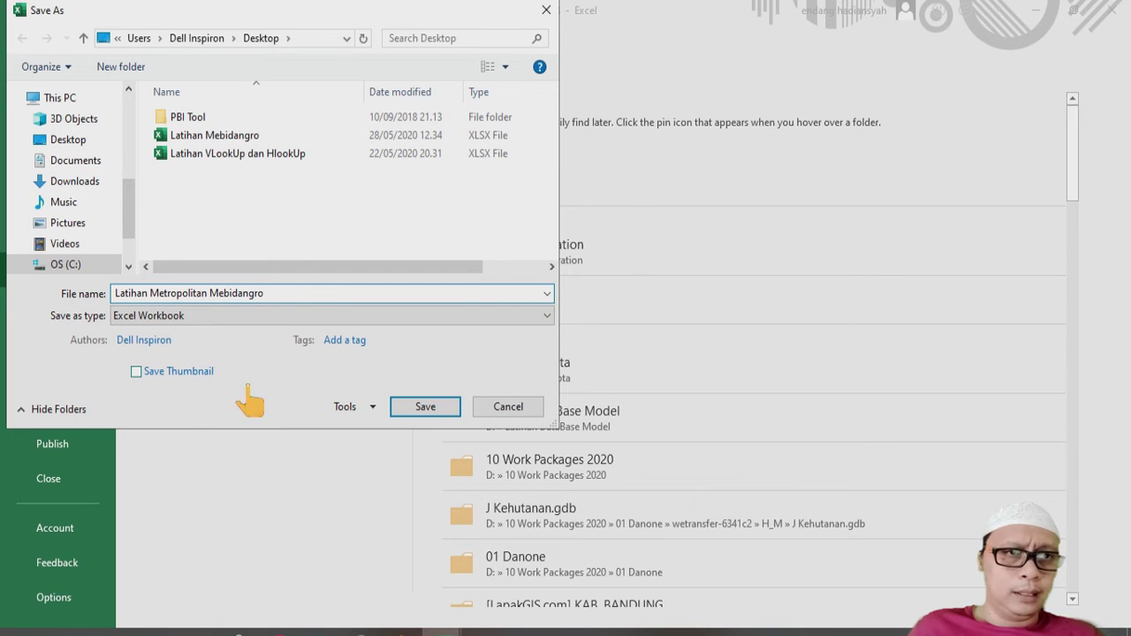
pyautogui.click(425, 406)
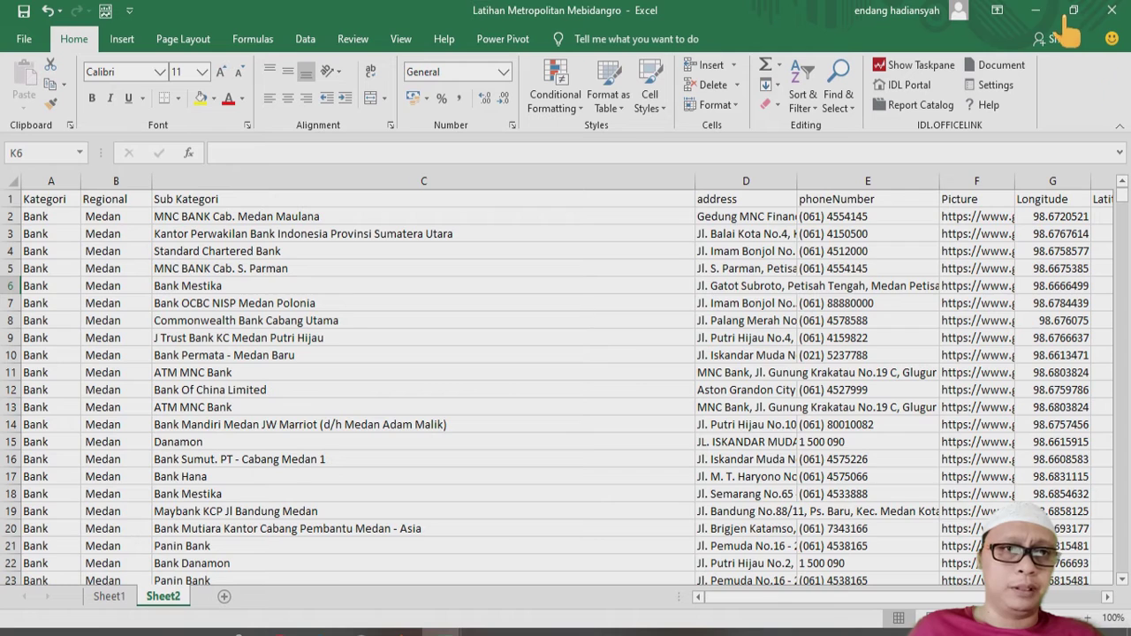
# Step: Add the header "Cek Double data" in I1 and widen column I to fit it
pyautogui.hotkey('ctrl', 'Up')
pyautogui.hotkey('ctrl', 'Left')
pyautogui.press('Right')
pyautogui.write('D')
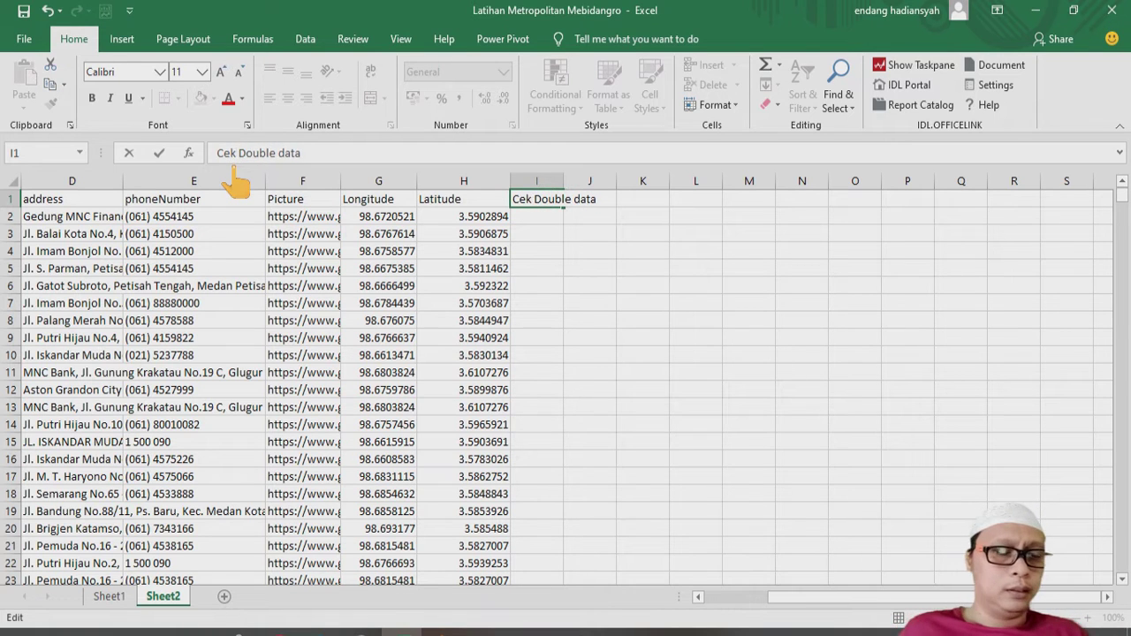
pyautogui.press('Return')
pyautogui.moveTo(564, 181); pyautogui.dragTo(601, 180)
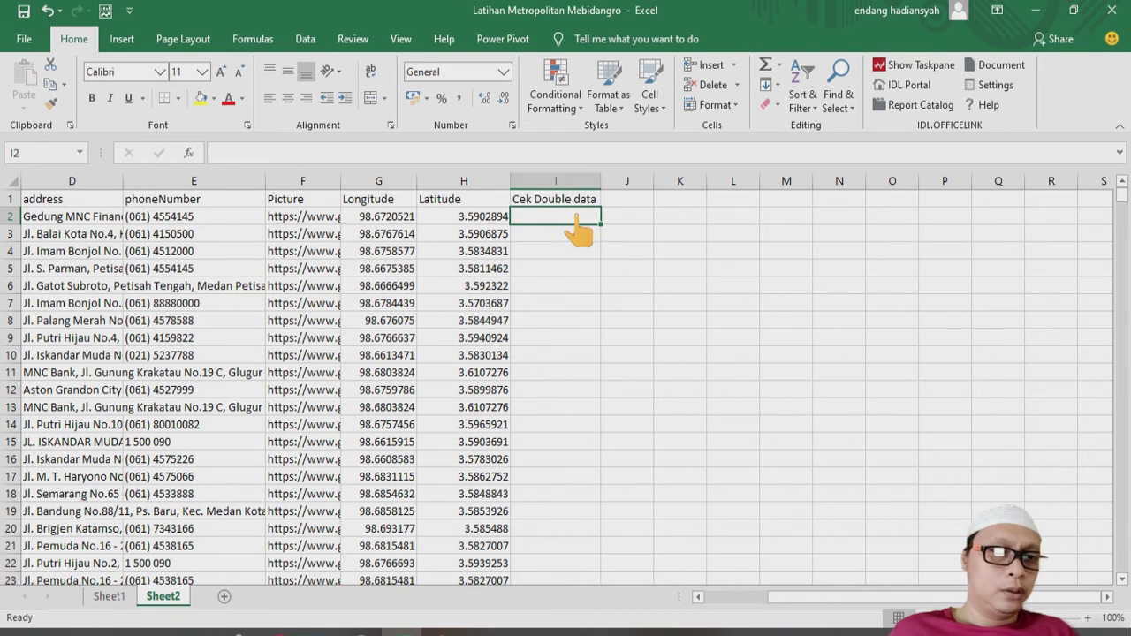
# Step: Enter =CONCATENATE(C2;G2;H2) in I2 to join the Sub Kategori, Longitude and Latitude values
pyautogui.write('=')
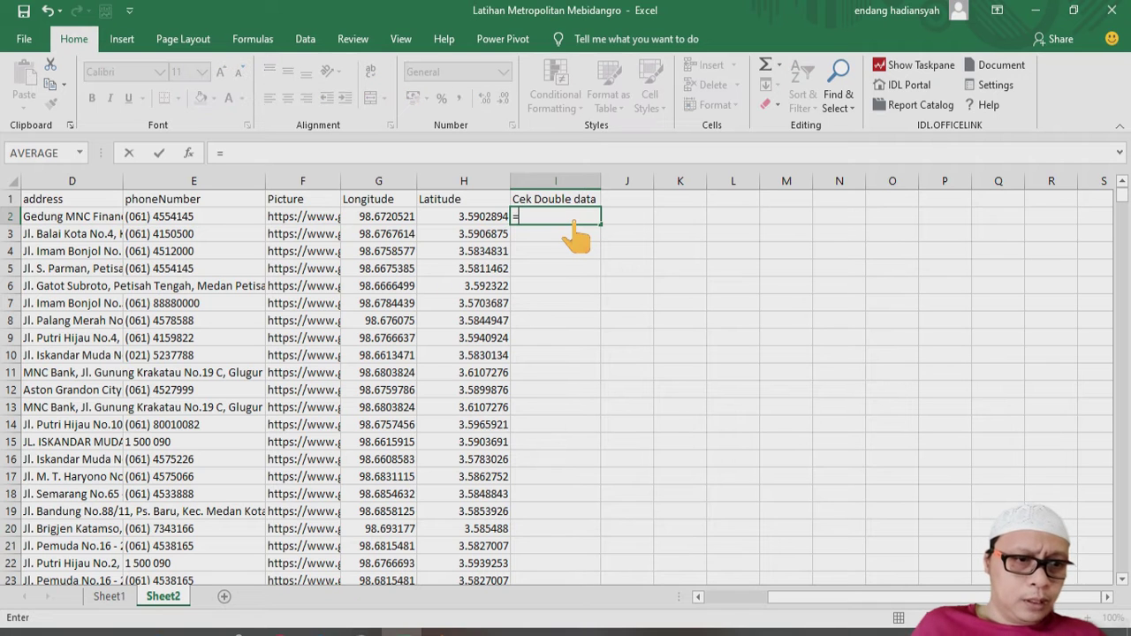
pyautogui.write('con')
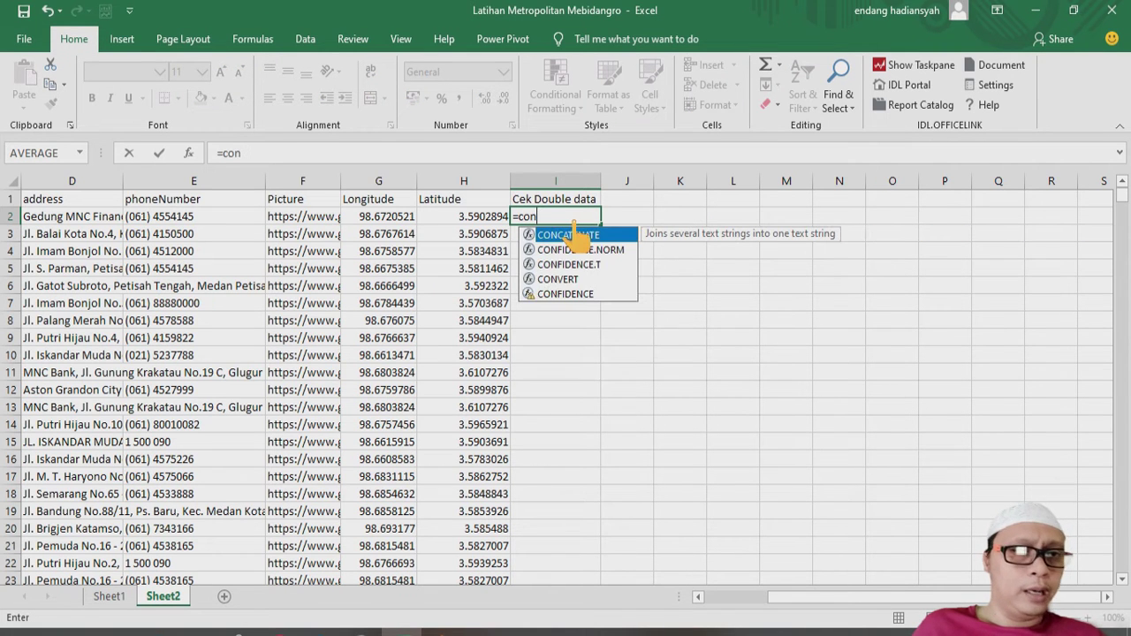
pyautogui.press('Tab')
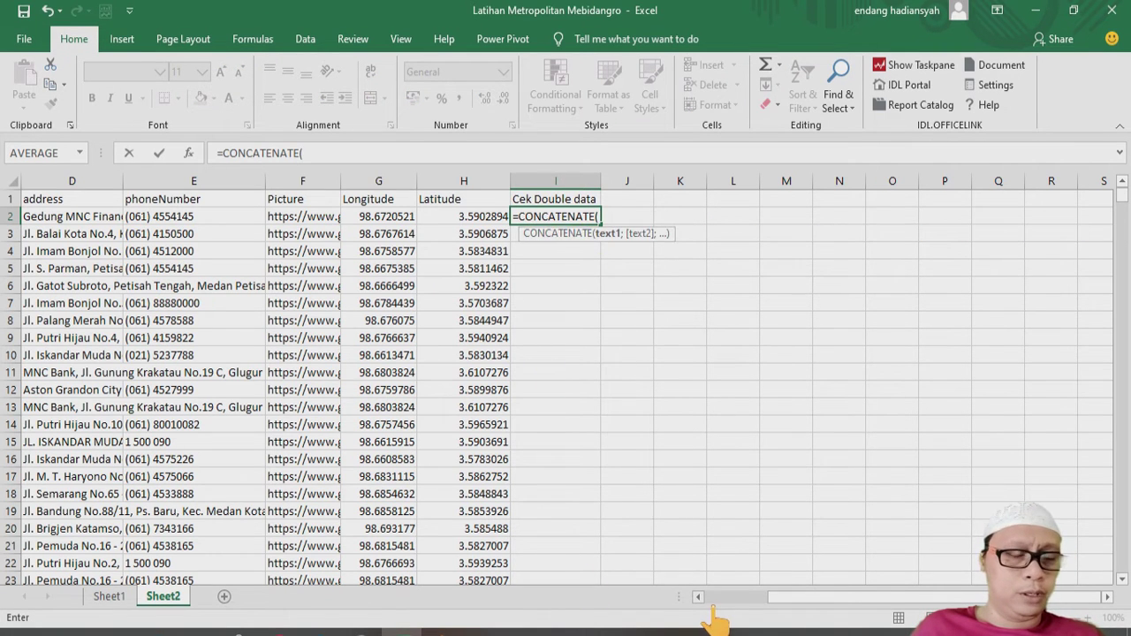
pyautogui.hscroll(-5, 713, 610)
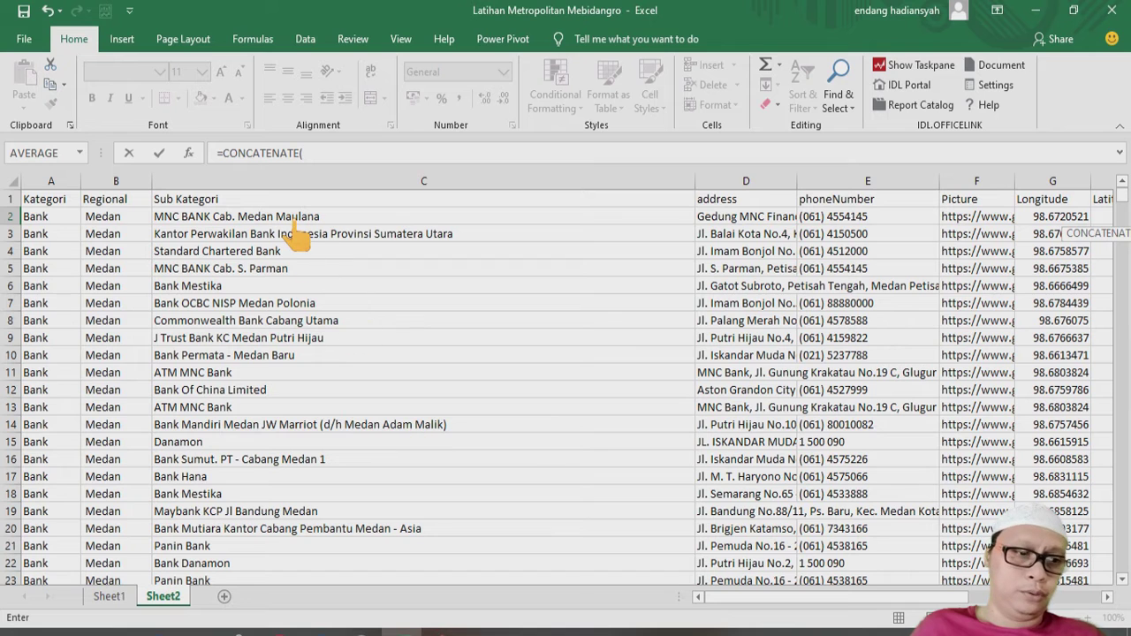
pyautogui.click(298, 216)
pyautogui.write(';')
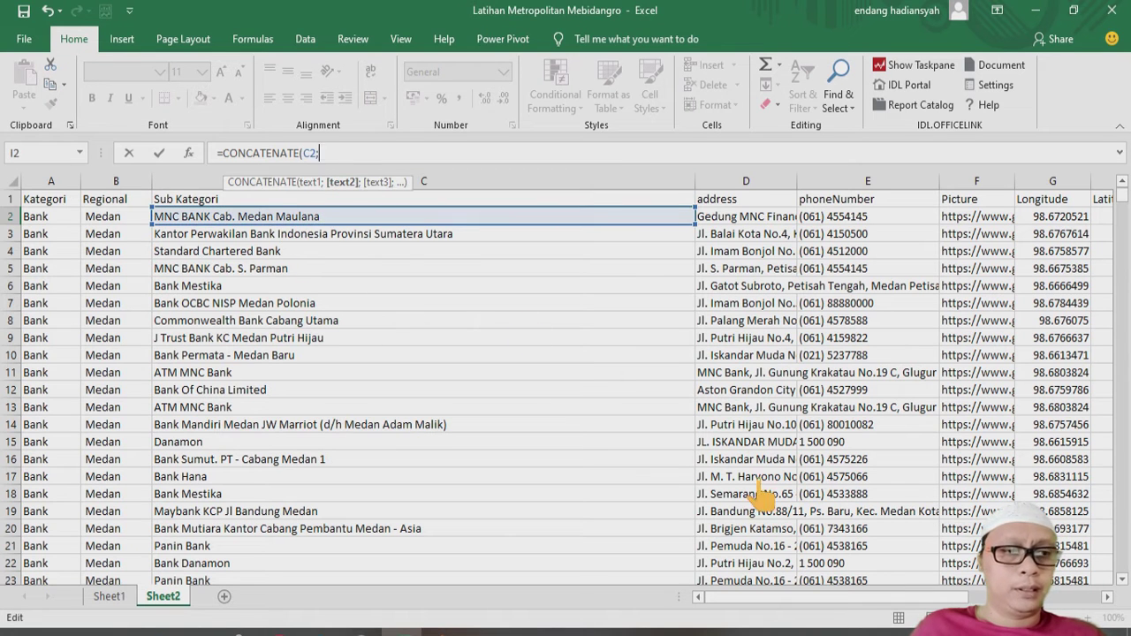
pyautogui.hscroll(2, 565, 388)
pyautogui.click(937, 219)
pyautogui.write(';')
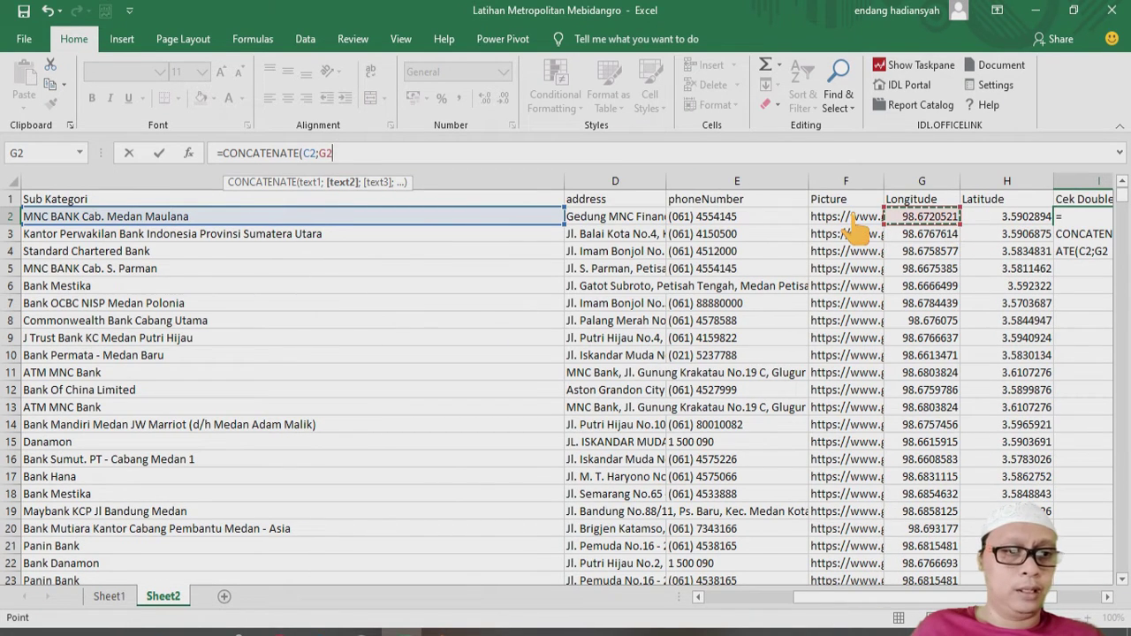
pyautogui.click(1007, 220)
pyautogui.write(')')
pyautogui.press('Return')
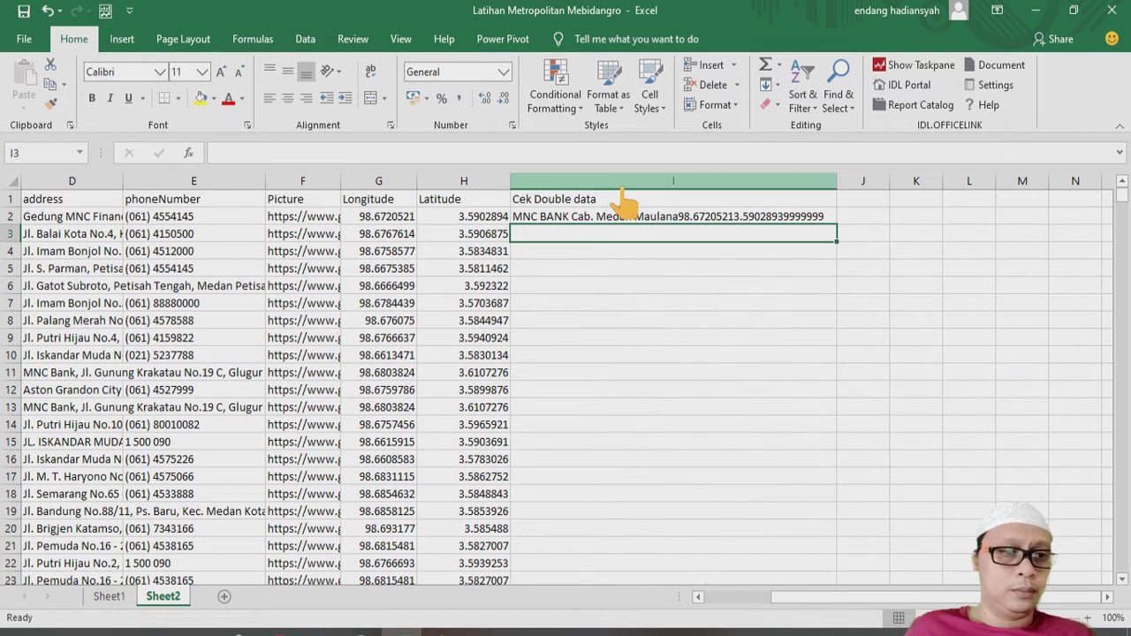
# Step: Fill the CONCATENATE formula down column I to the last data row and check the end of the list
pyautogui.click(793, 219)
pyautogui.doubleClick(836, 224)
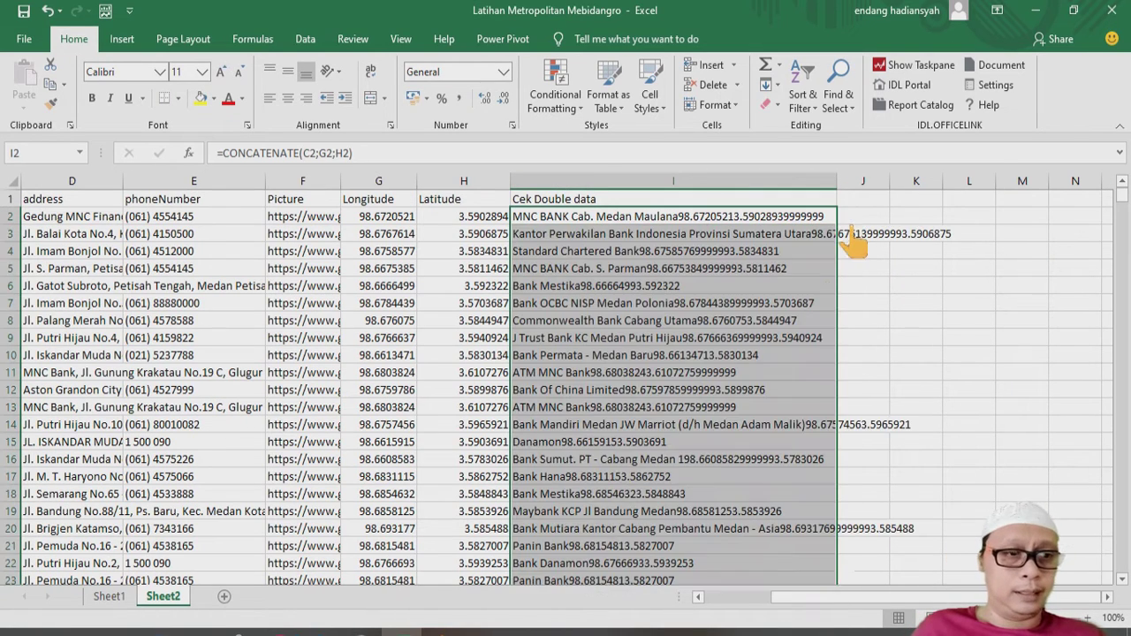
pyautogui.scroll(-6, 757, 442)
pyautogui.click(717, 323)
pyautogui.hotkey('ctrl', 'Down')
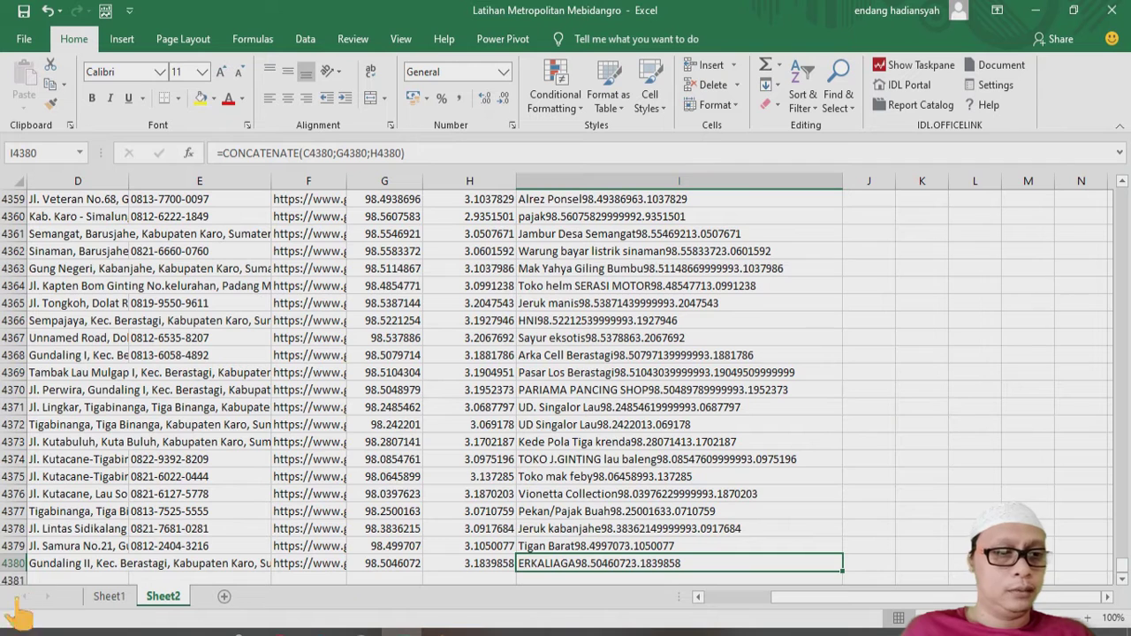
pyautogui.hotkey('ctrl', 'Up')
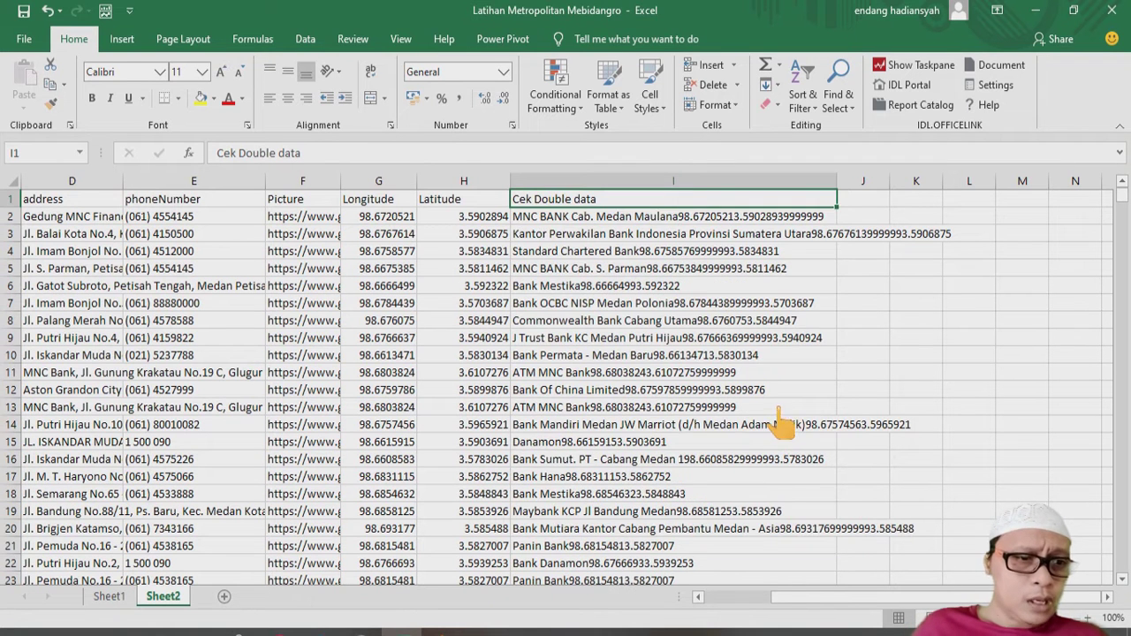
# Step: Highlight the duplicate values in column I with Light Red Fill with Dark Red Text using conditional formatting
pyautogui.click(669, 181)
pyautogui.click(556, 102)
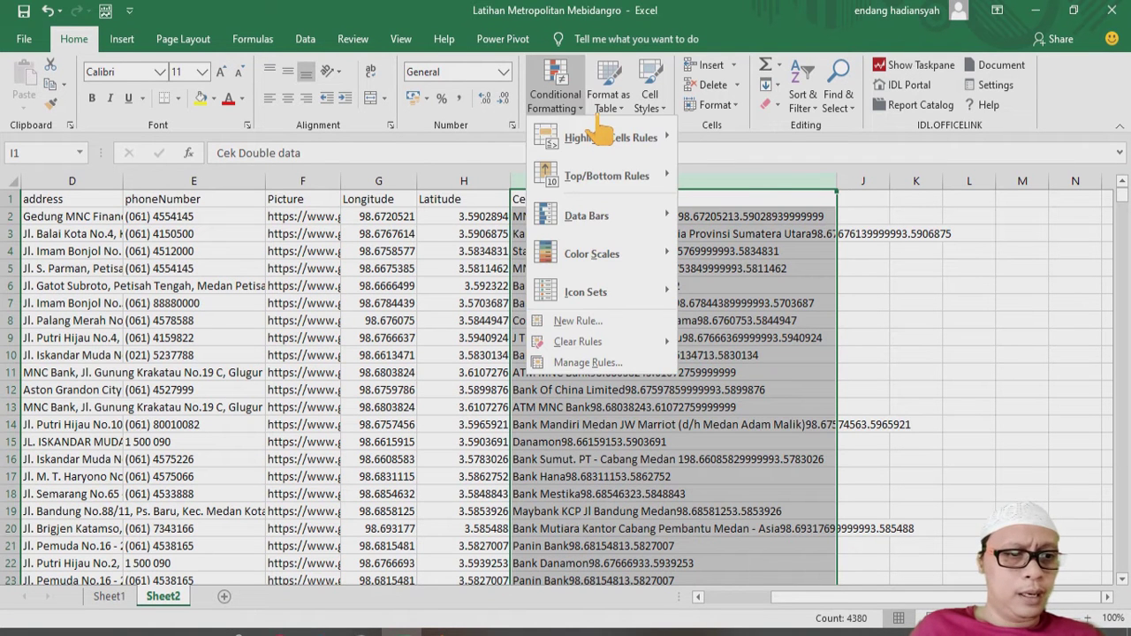
pyautogui.moveTo(601, 134)
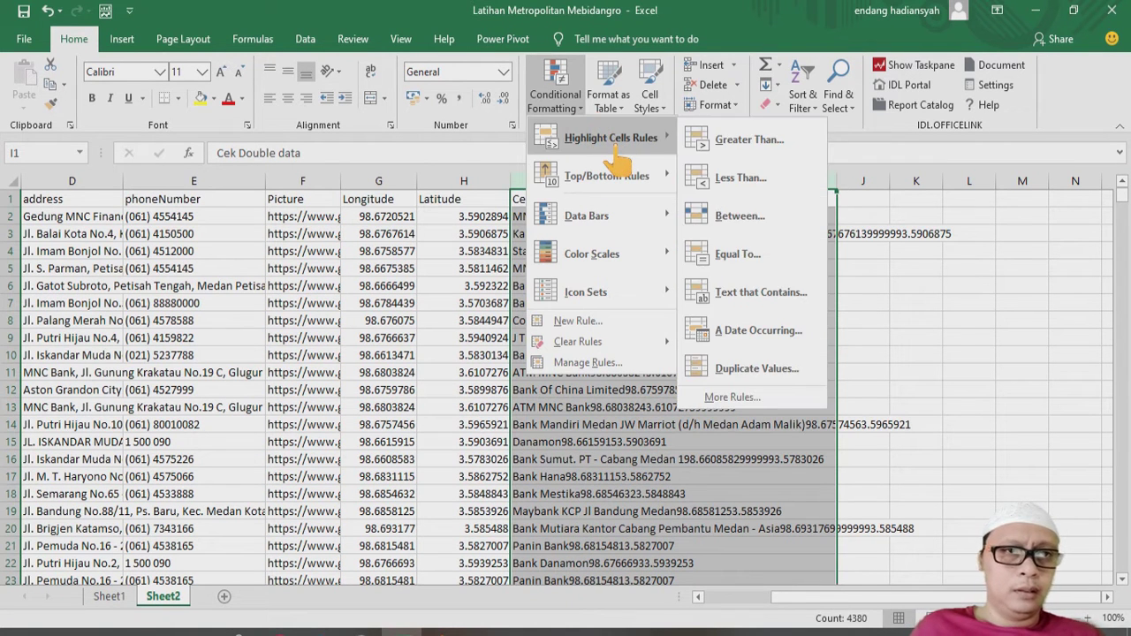
pyautogui.click(698, 371)
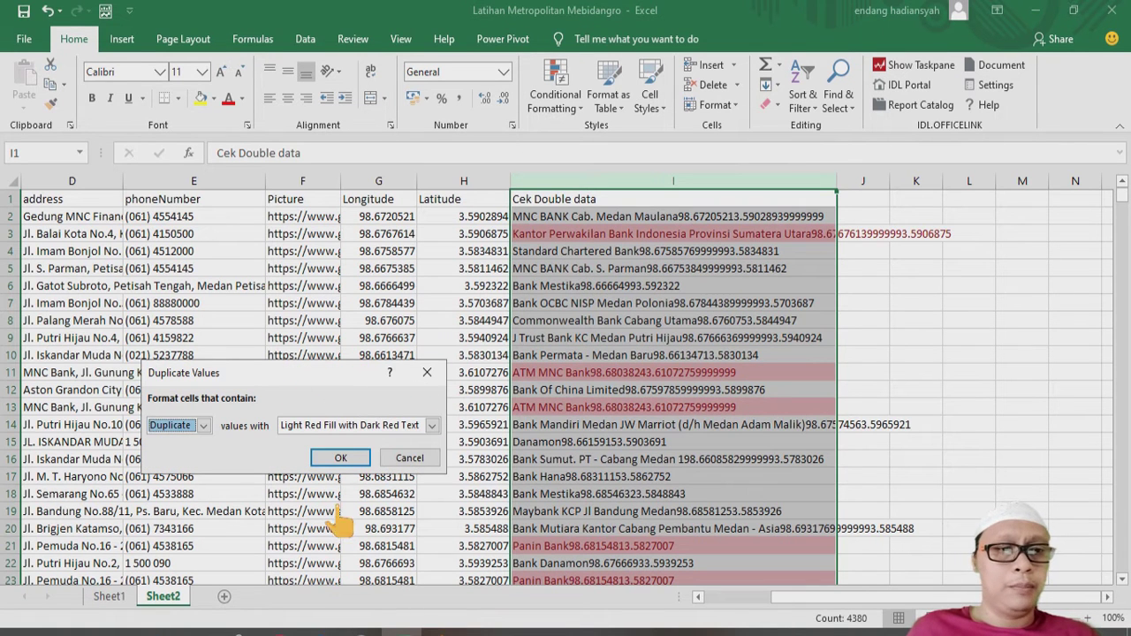
pyautogui.click(341, 457)
pyautogui.click(698, 268)
pyautogui.click(606, 391)
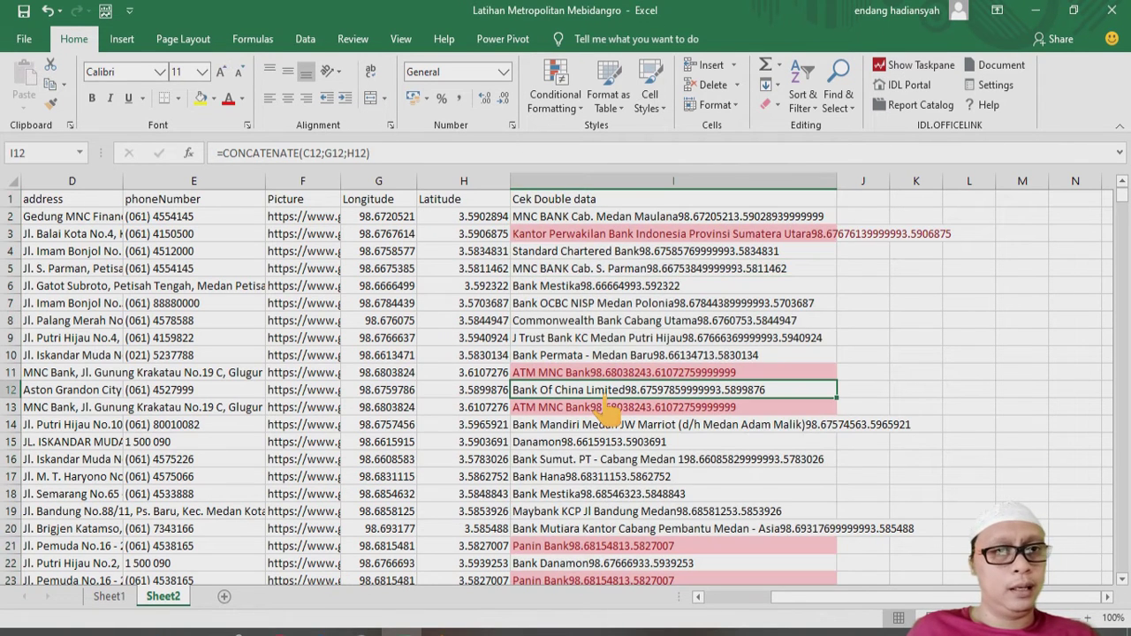
# Step: Find the lowest highlighted duplicate in column I and delete its row, 4252
pyautogui.hotkey('ctrl', 'Down')
pyautogui.scroll(20, 632, 499)
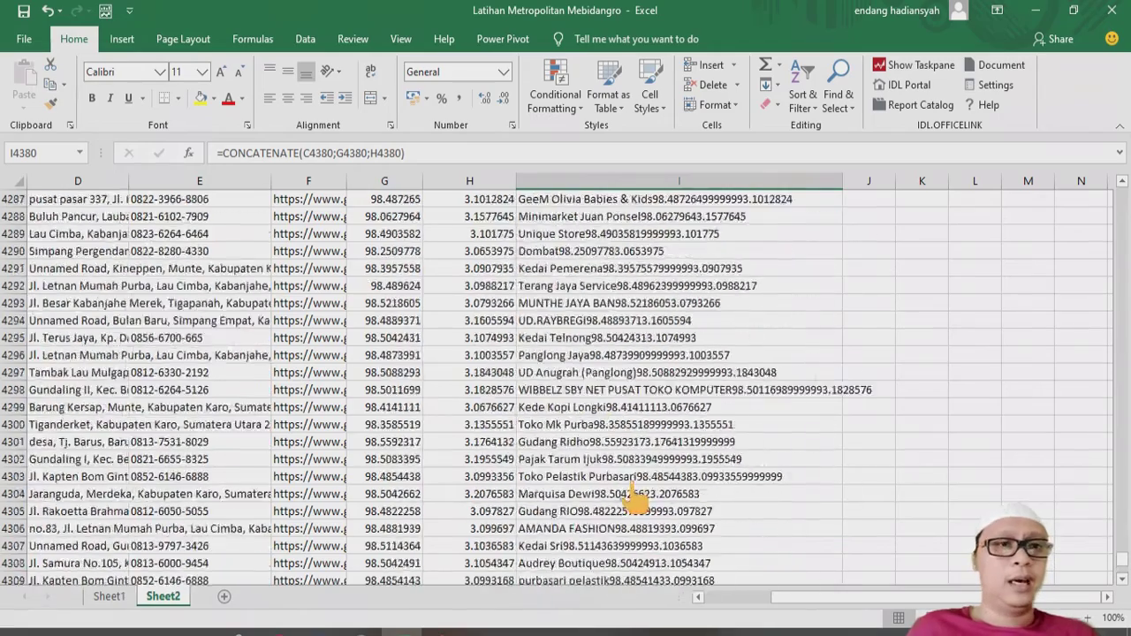
pyautogui.click(12, 425)
pyautogui.rightClick(12, 425)
pyautogui.click(43, 311)
# Step: Delete the highlighted duplicate rows 4205 and 4206
pyautogui.scroll(4, 446, 402)
pyautogui.scroll(8, 446, 402)
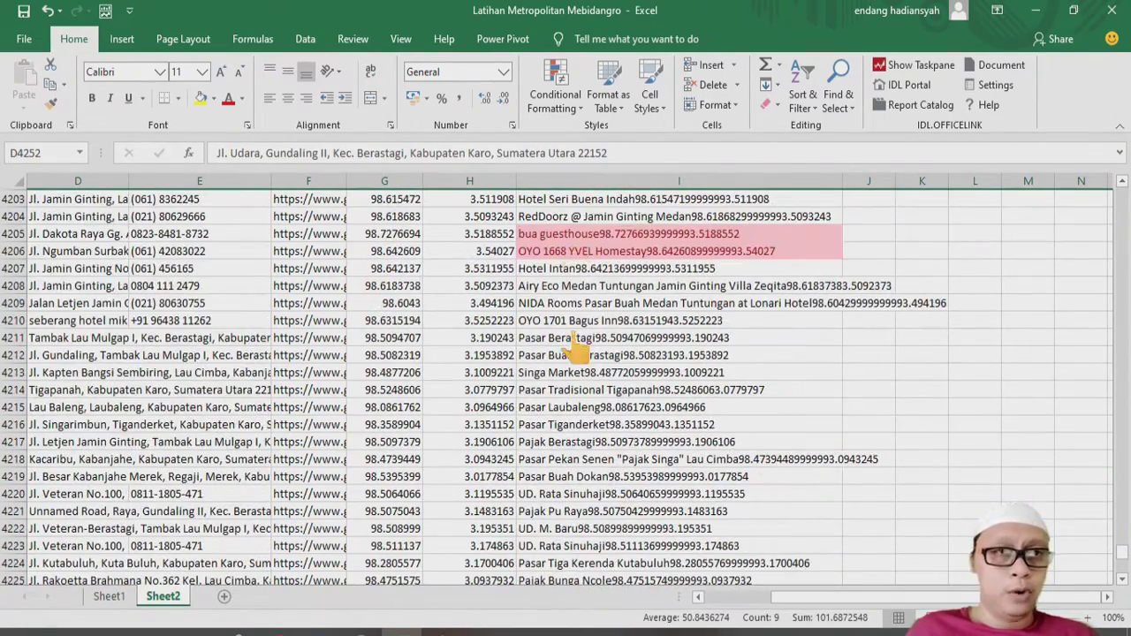
pyautogui.moveTo(20, 234); pyautogui.dragTo(26, 253)
pyautogui.rightClick(31, 252)
pyautogui.click(49, 391)
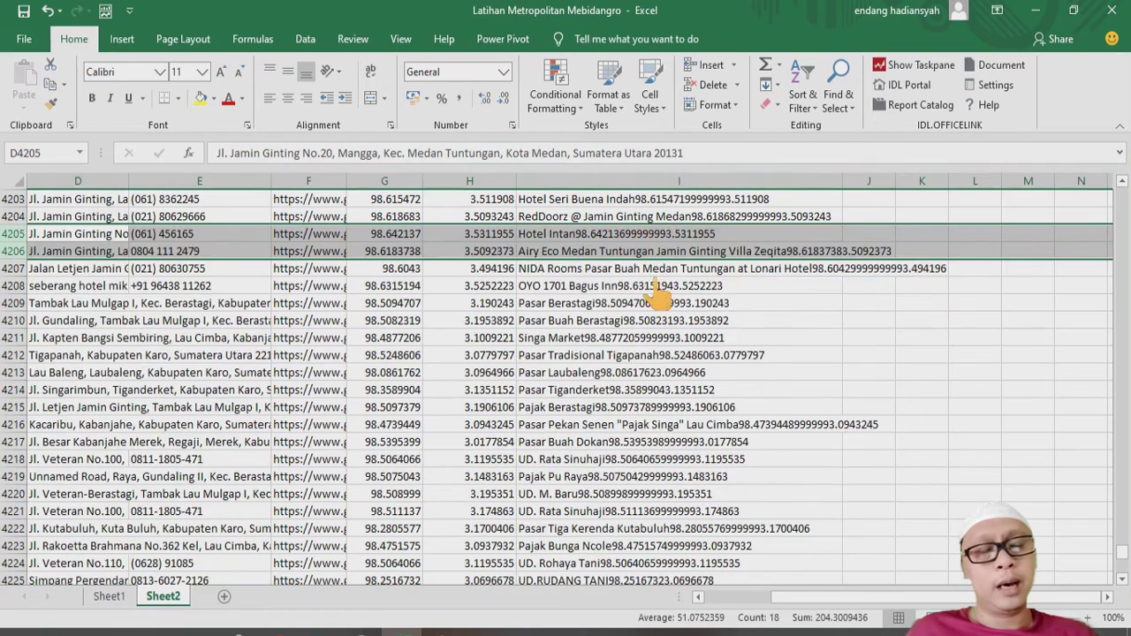
# Step: Delete the remaining highlighted duplicate rows, including 4202, 4200, 4199, 4197, 4193 and the ATM MNC Bank duplicate in row 11
pyautogui.scroll(4, 607, 415)
pyautogui.click(13, 407)
pyautogui.click(13, 389)
pyautogui.keyDown('ctrl'); pyautogui.click(13, 355); pyautogui.keyUp('ctrl')
pyautogui.keyDown('ctrl'); pyautogui.click(22, 337); pyautogui.keyUp('ctrl')
pyautogui.keyDown('ctrl'); pyautogui.click(22, 303); pyautogui.keyUp('ctrl')
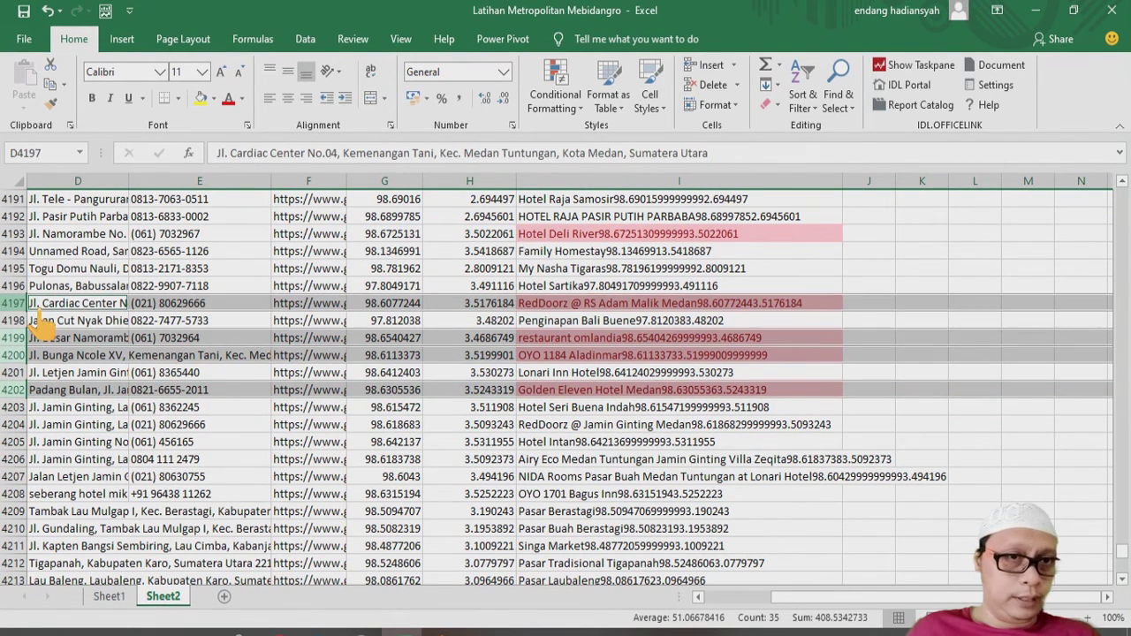
pyautogui.keyDown('ctrl'); pyautogui.click(22, 233); pyautogui.keyUp('ctrl')
pyautogui.rightClick(37, 250)
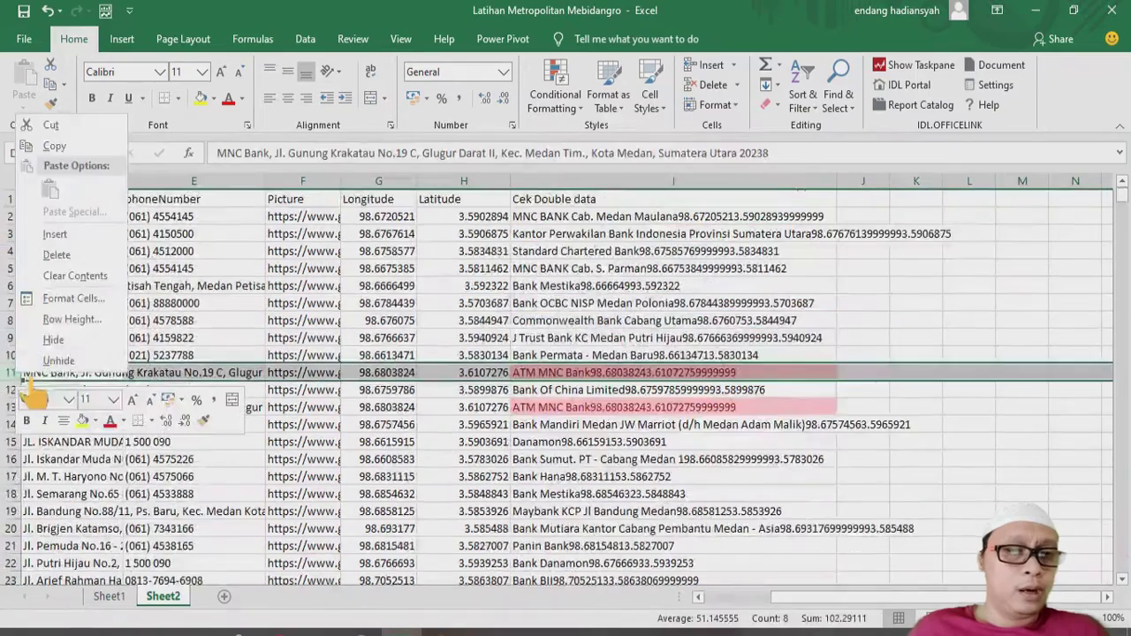
pyautogui.click(57, 265)
pyautogui.click(604, 356)
# Step: Insert an empty column before the address column and narrow it to suit short numbers
pyautogui.moveTo(123, 181); pyautogui.dragTo(217, 181)
pyautogui.click(75, 181)
pyautogui.rightClick(75, 185)
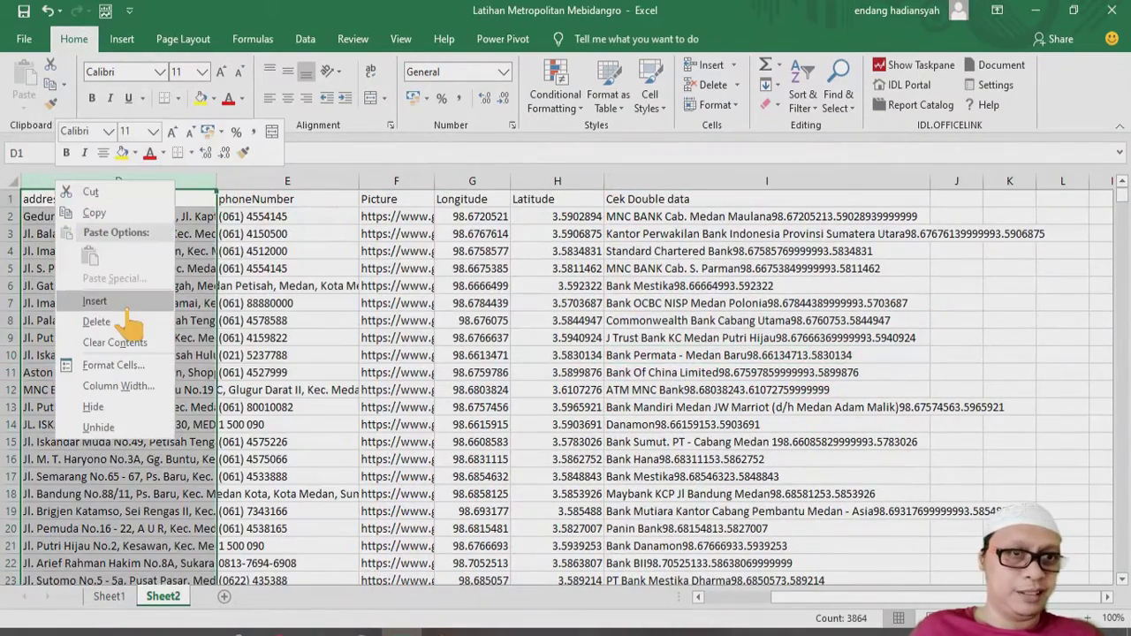
pyautogui.click(106, 297)
pyautogui.moveTo(566, 181); pyautogui.dragTo(104, 228)
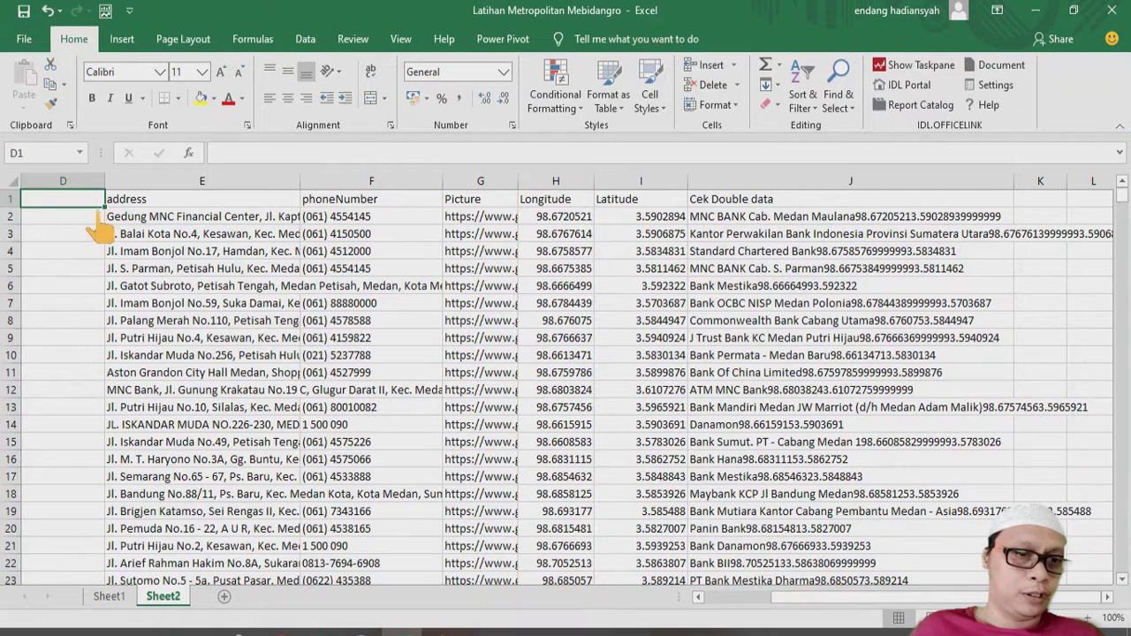
pyautogui.moveTo(104, 181); pyautogui.dragTo(53, 233)
# Step: Head the new column D No, enter 1 and 2, and fill the numbering series down all data rows
pyautogui.write('No')
pyautogui.press('Return')
pyautogui.write('1')
pyautogui.press('Return')
pyautogui.write('2')
pyautogui.press('Return')
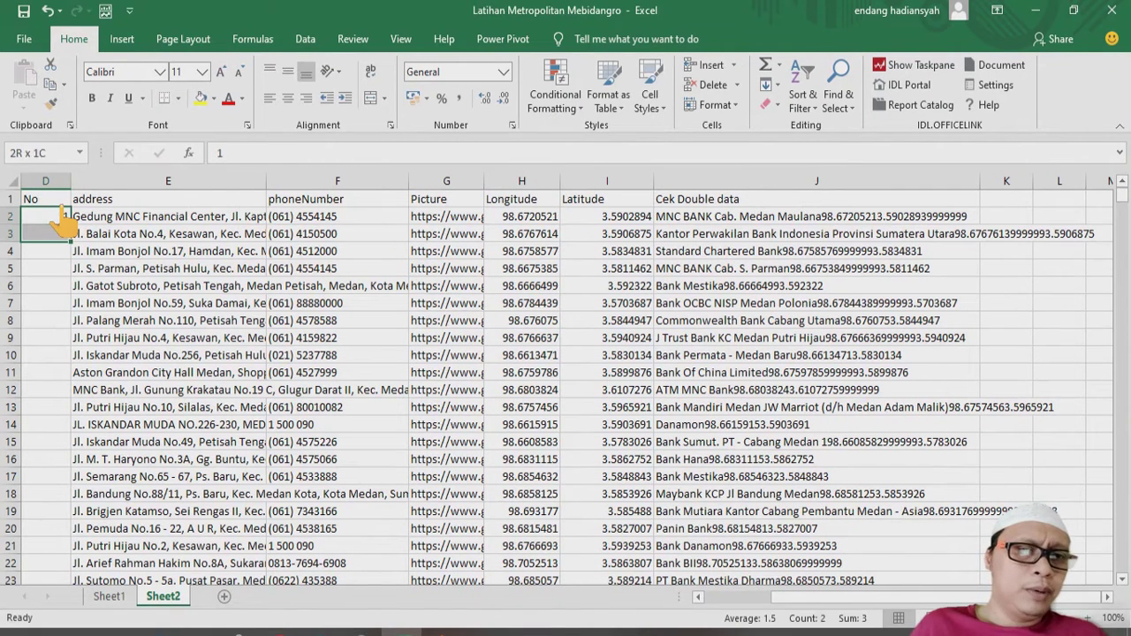
pyautogui.doubleClick(70, 242)
pyautogui.click(48, 322)
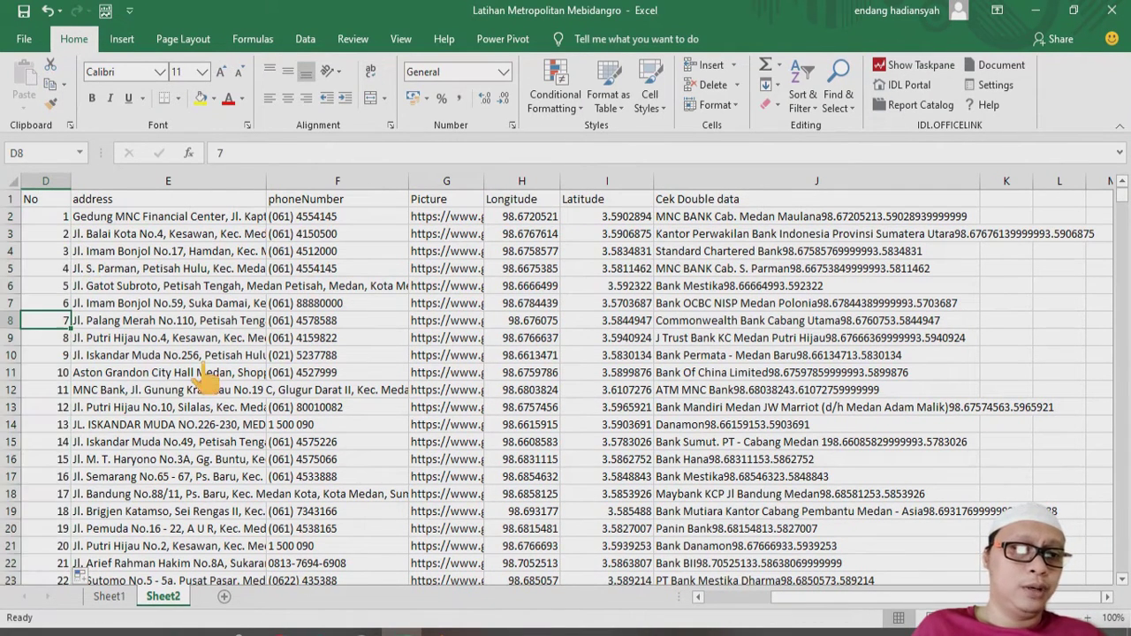
# Step: Move the No column in front of the Kategori column so it becomes column A
pyautogui.click(196, 338)
pyautogui.press('Left')
pyautogui.press('Left')
pyautogui.press('Left')
pyautogui.press('Left')
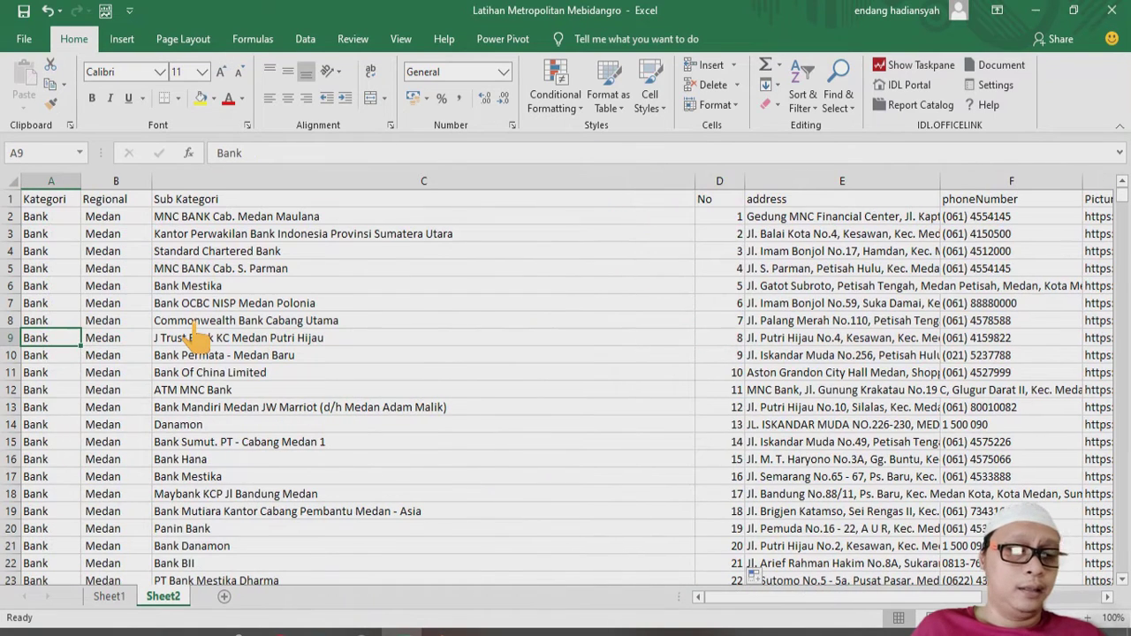
pyautogui.click(719, 181)
pyautogui.hotkey('ctrl', 'x')
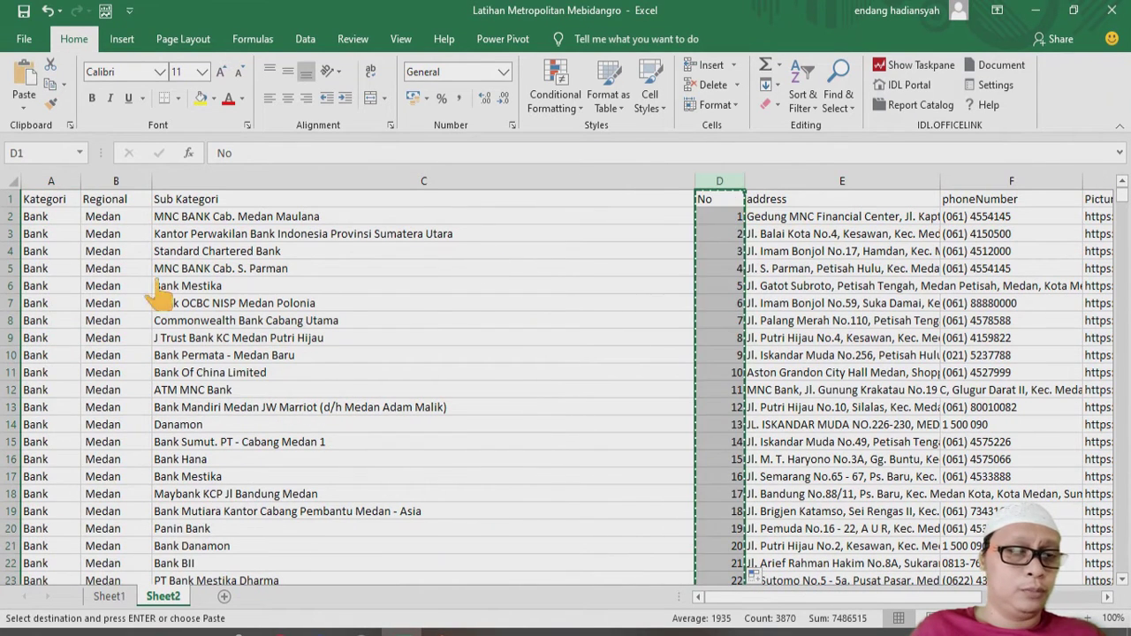
pyautogui.click(50, 181)
pyautogui.rightClick(51, 181)
pyautogui.click(113, 300)
pyautogui.click(66, 305)
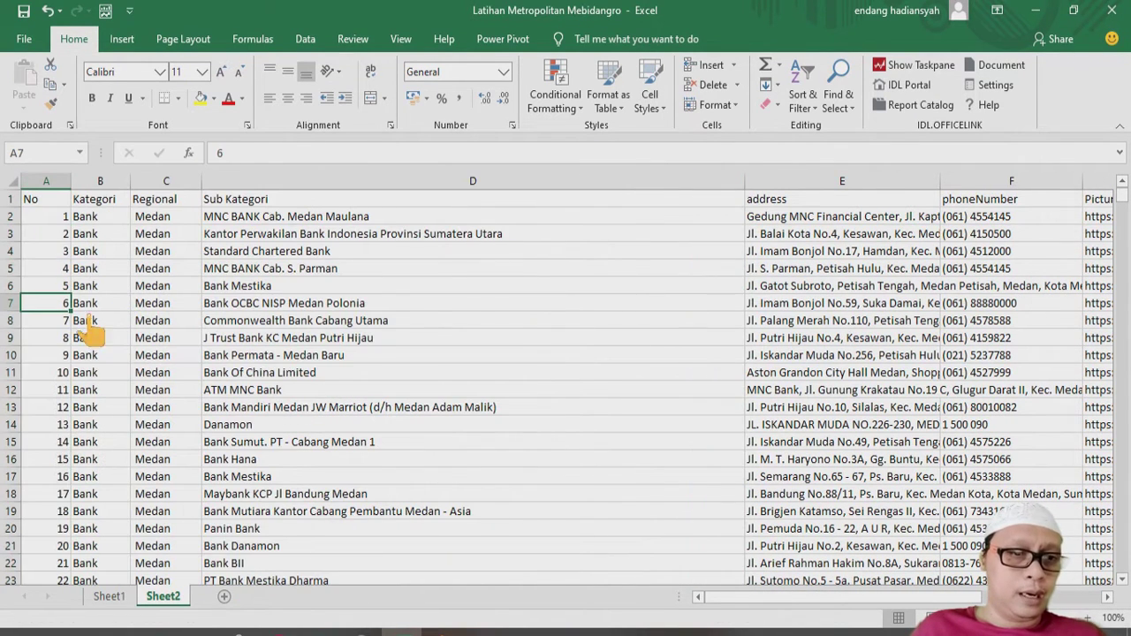
# Step: Insert a column before Regional and head it ID Kategori
pyautogui.rightClick(168, 181)
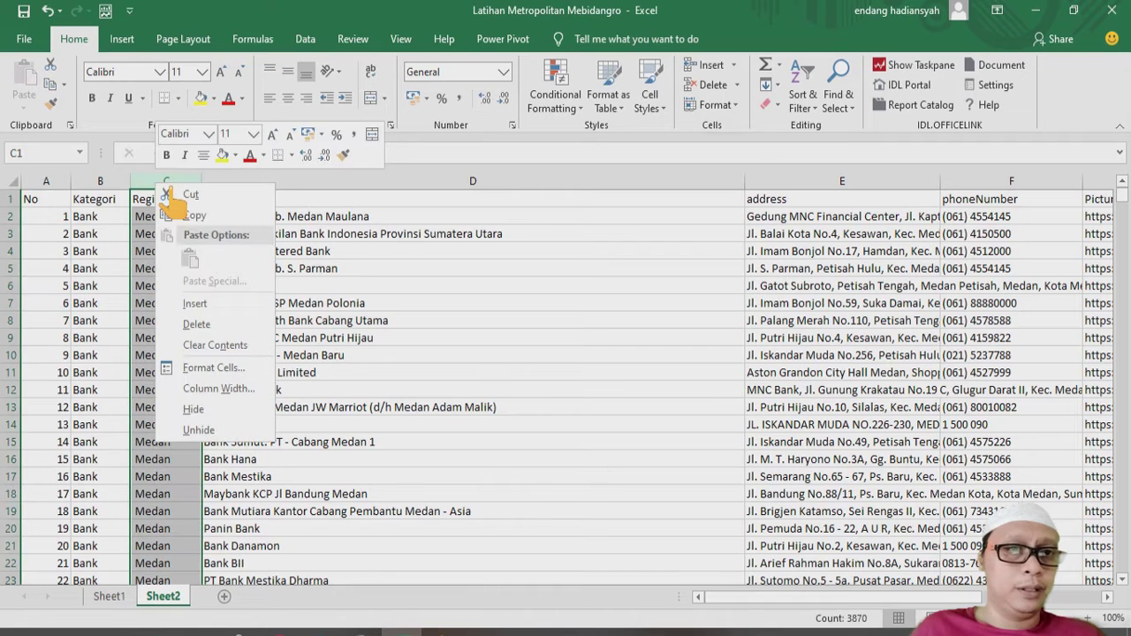
pyautogui.click(212, 300)
pyautogui.write('ID Kategori')
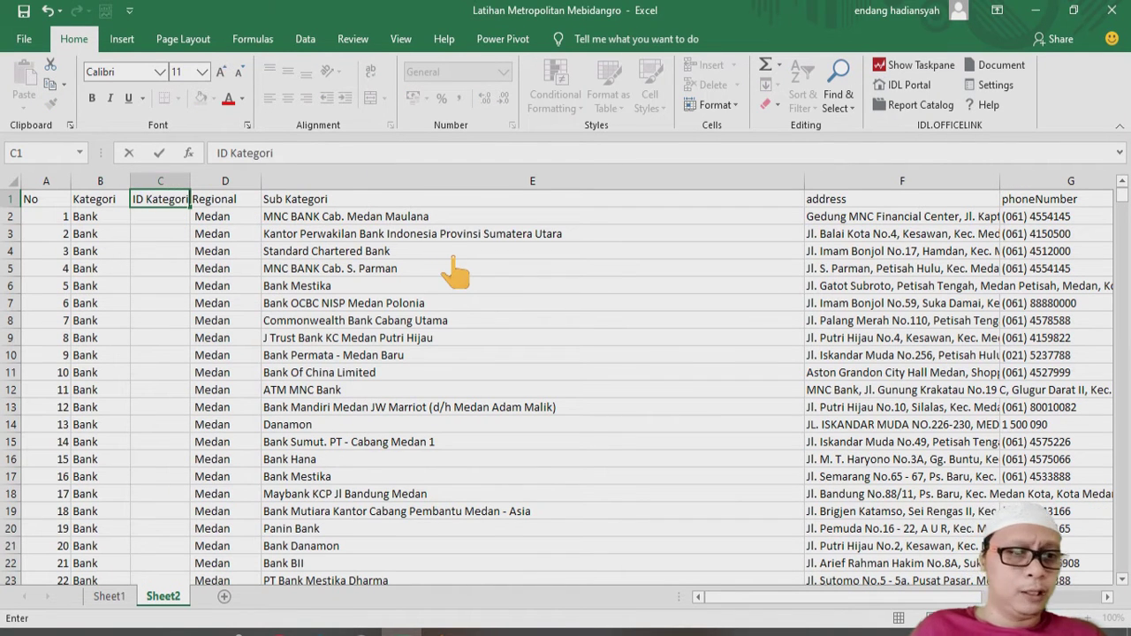
pyautogui.press('Return')
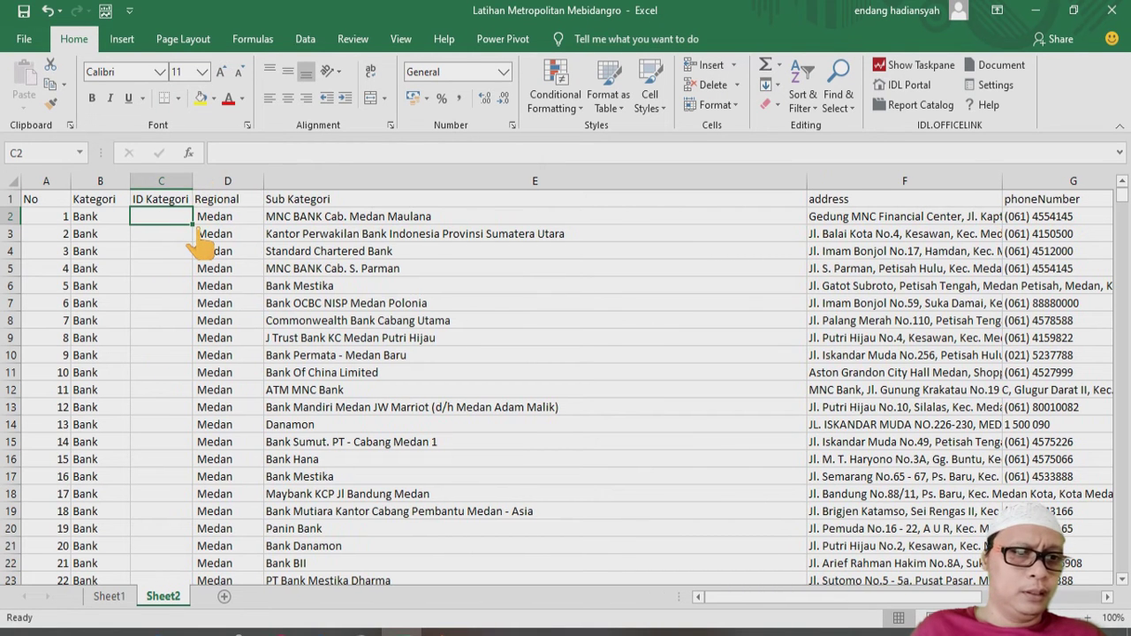
# Step: Turn on filters for the whole header row, from No to Cek Double data
pyautogui.press('Up')
pyautogui.hotkey('ctrl', 'Left')
pyautogui.hotkey('ctrl', 'shift', 'Right')
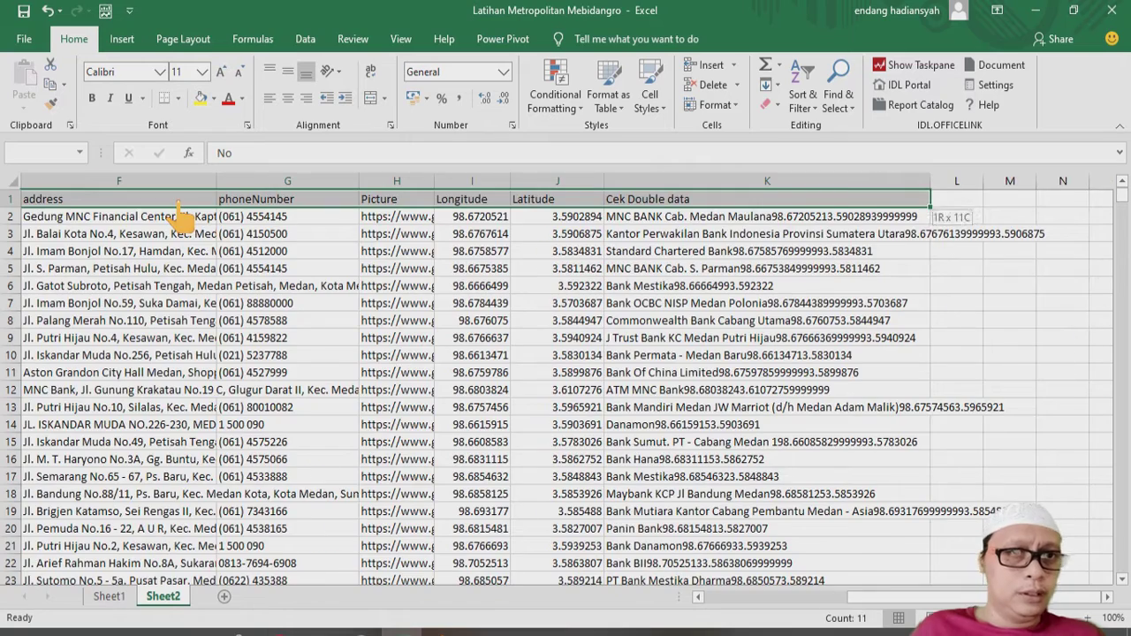
pyautogui.click(809, 88)
pyautogui.click(826, 189)
pyautogui.click(751, 305)
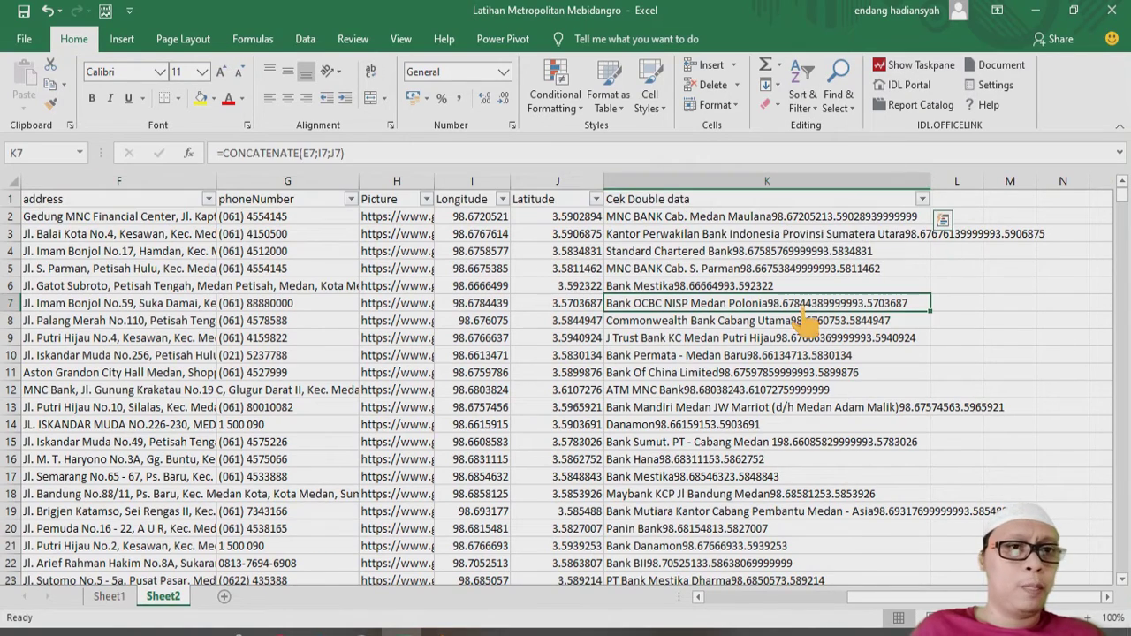
# Step: Delete the Cek Double data column
pyautogui.moveTo(682, 181); pyautogui.dragTo(683, 201)
pyautogui.rightClick(682, 202)
pyautogui.click(707, 323)
pyautogui.click(618, 249)
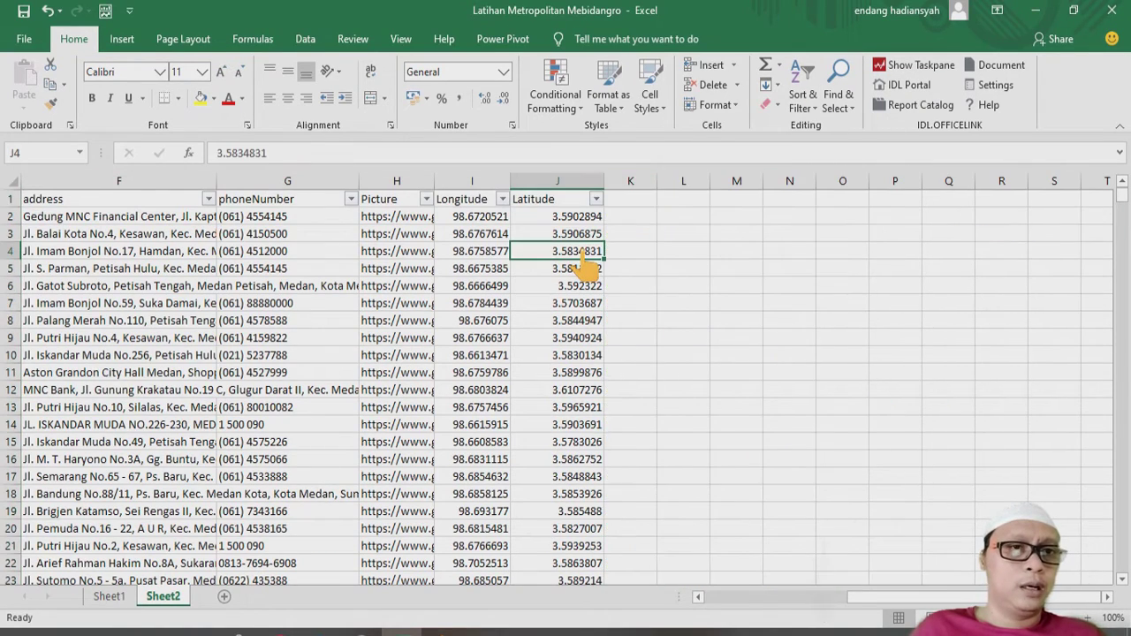
# Step: Return to the start of the table and autofit the widths of the ID Kategori and Kategori columns
pyautogui.press('Left')
pyautogui.press('Left')
pyautogui.press('Left')
pyautogui.press('Left')
pyautogui.press('Left')
pyautogui.press('Left')
pyautogui.press('Left')
pyautogui.press('Left')
pyautogui.press('Left')
pyautogui.press('Up')
pyautogui.press('Up')
pyautogui.press('Right')
pyautogui.press('Right')
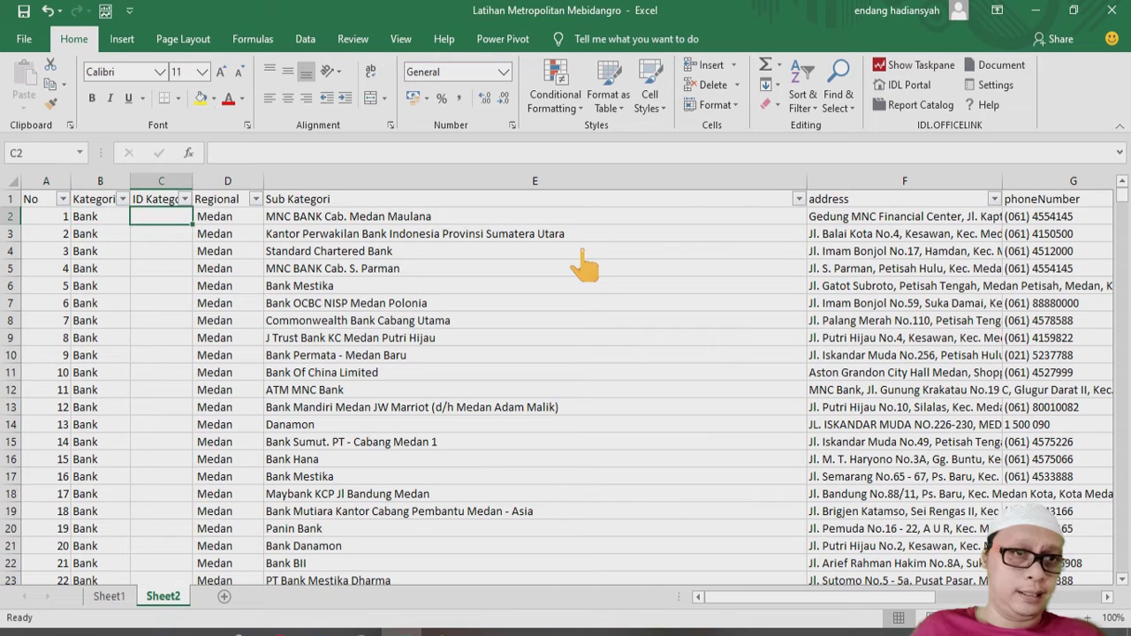
pyautogui.press('Up')
pyautogui.doubleClick(192, 181)
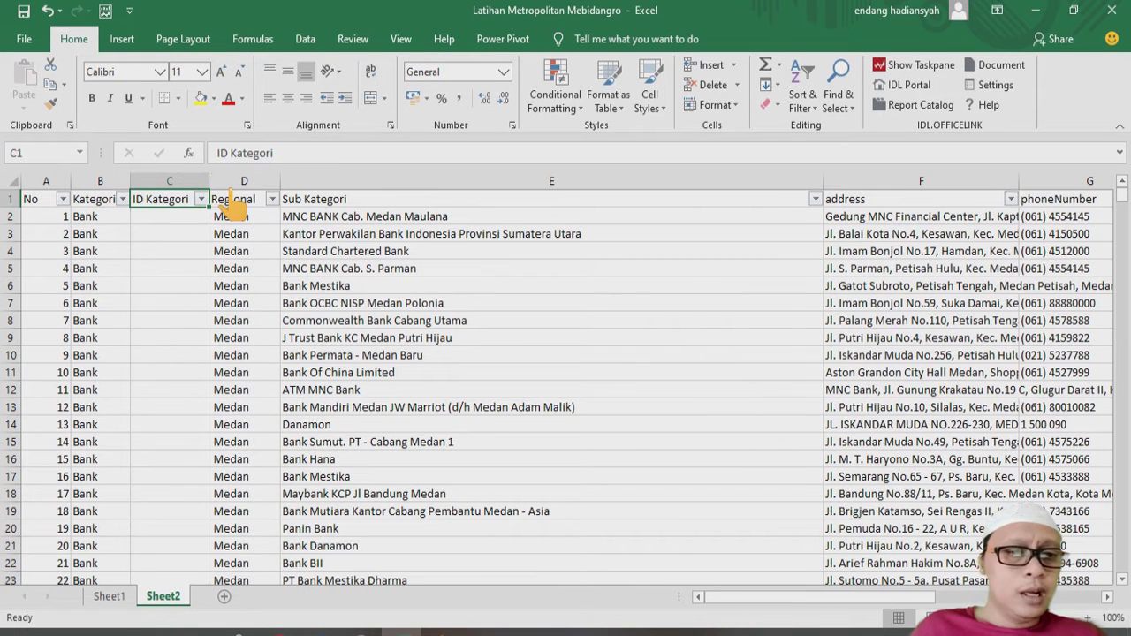
pyautogui.doubleClick(129, 181)
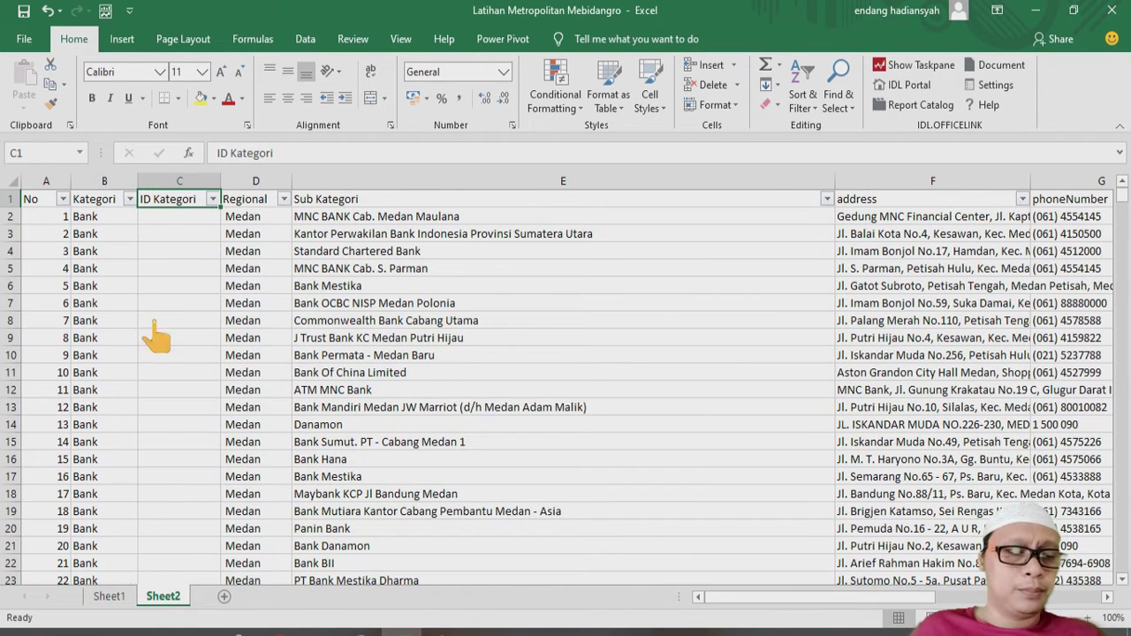
# Step: Filter Kategori to Bank only and fill ID Kategori with 10 for all those rows
pyautogui.click(177, 293)
pyautogui.click(129, 198)
pyautogui.click(71, 389)
pyautogui.click(68, 405)
pyautogui.click(114, 550)
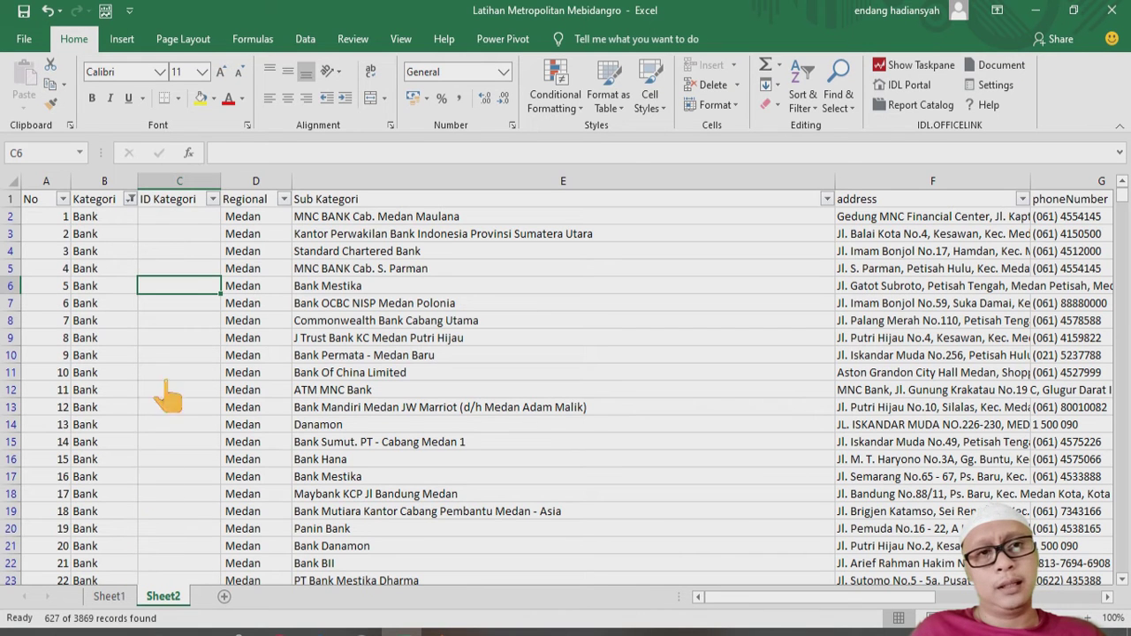
pyautogui.click(184, 220)
pyautogui.write('10')
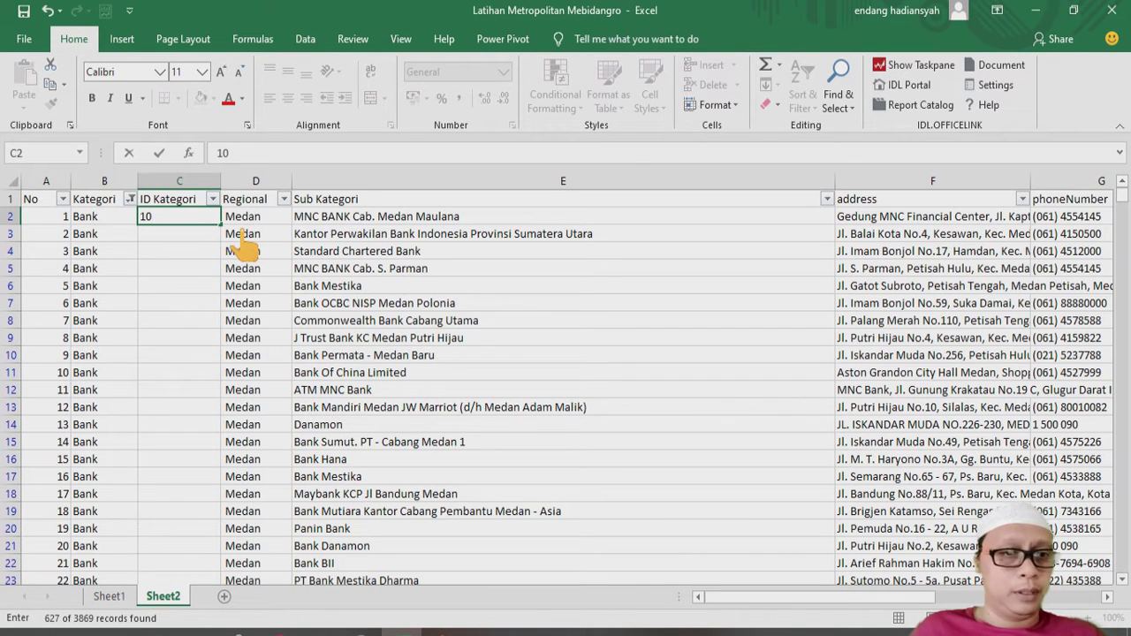
pyautogui.doubleClick(221, 224)
# Step: Filter Kategori to Hotel only and fill ID Kategori with 20 for all those rows
pyautogui.click(129, 199)
pyautogui.click(69, 421)
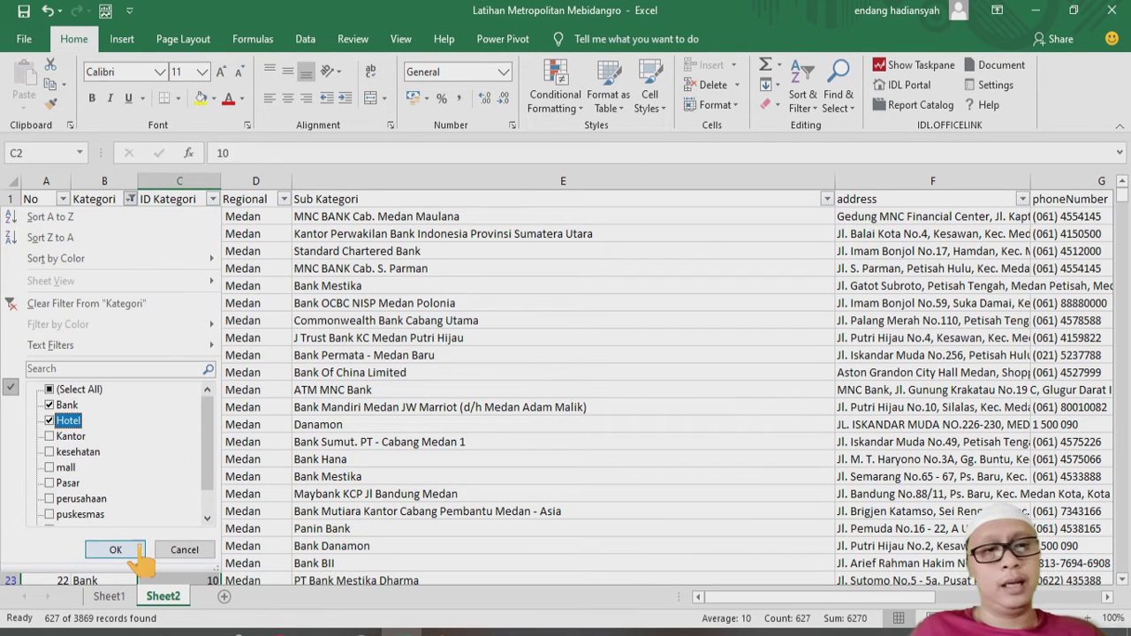
pyautogui.click(115, 549)
pyautogui.click(129, 199)
pyautogui.click(68, 405)
pyautogui.click(114, 550)
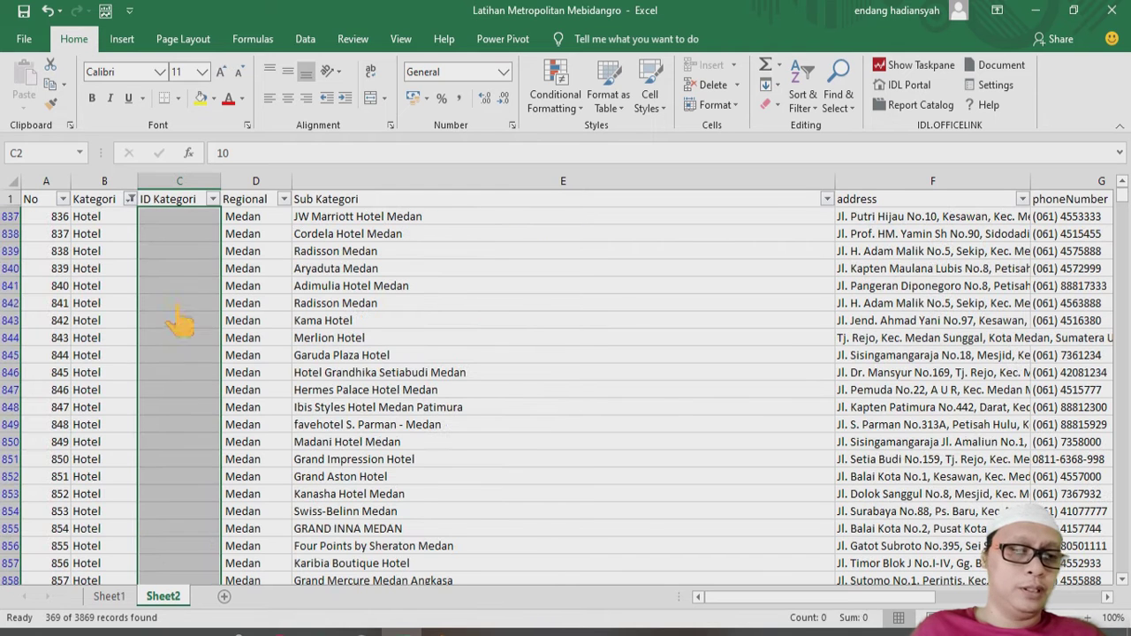
pyautogui.click(179, 219)
pyautogui.write('20')
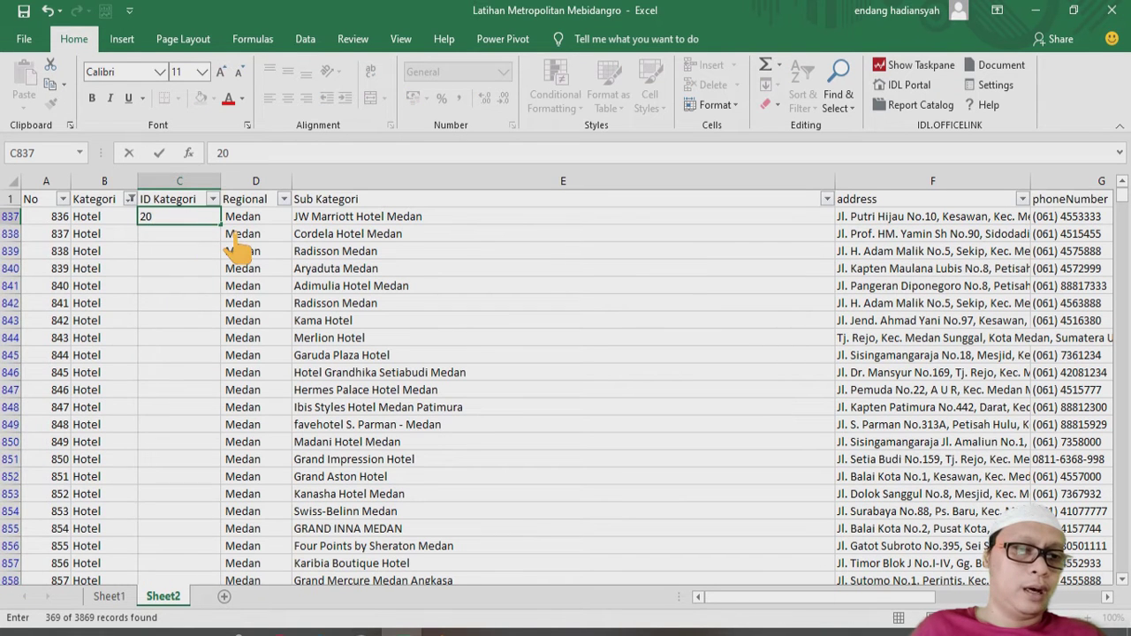
pyautogui.doubleClick(221, 224)
# Step: Filter Kategori to Kantor only and fill ID Kategori with 30 for all those rows
pyautogui.click(129, 199)
pyautogui.click(69, 421)
pyautogui.click(71, 436)
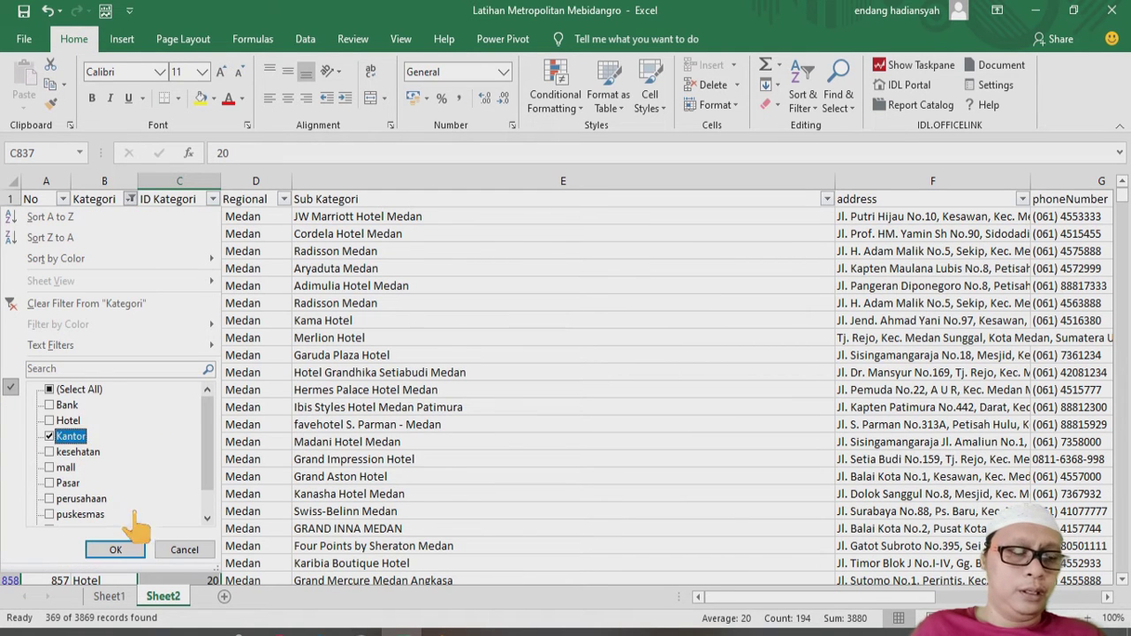
pyautogui.click(114, 549)
pyautogui.click(194, 219)
pyautogui.write('30')
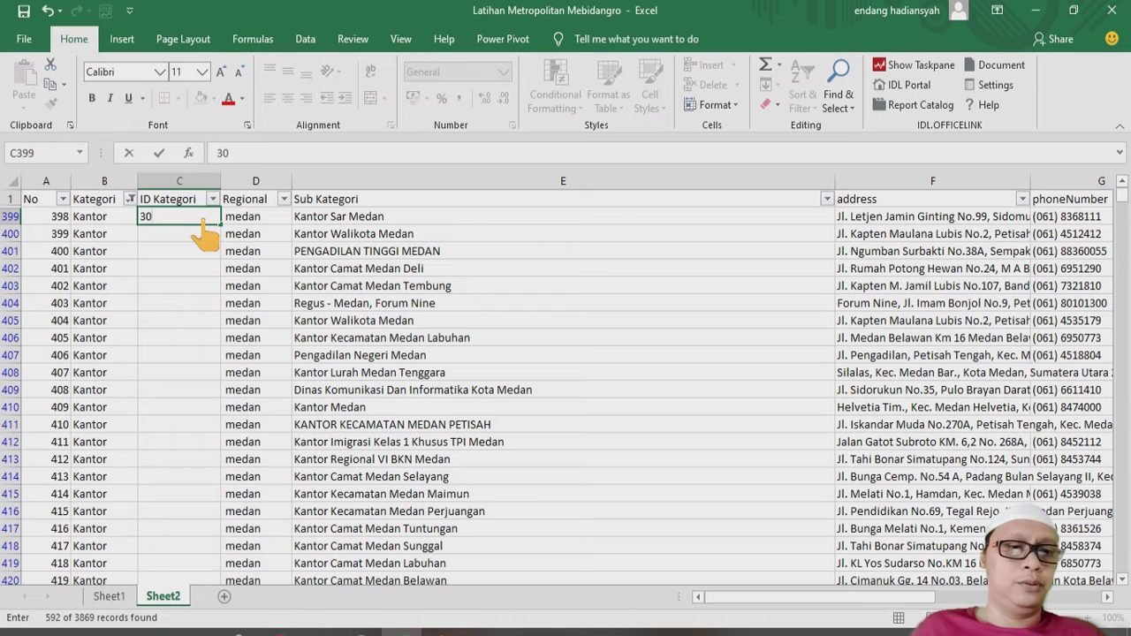
pyautogui.doubleClick(221, 224)
# Step: Filter Kategori to kesehatan, puskesmas and Rumah Sakit, and fill ID Kategori with 40 for those rows
pyautogui.click(129, 199)
pyautogui.click(70, 437)
pyautogui.click(78, 452)
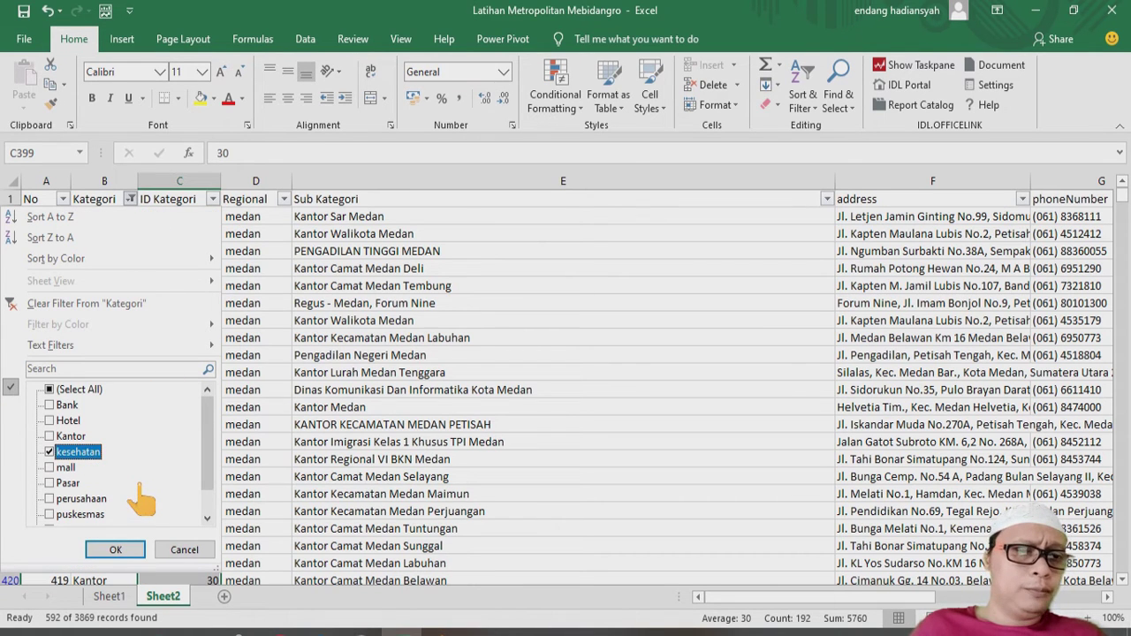
pyautogui.scroll(-1, 141, 499)
pyautogui.click(76, 483)
pyautogui.click(77, 498)
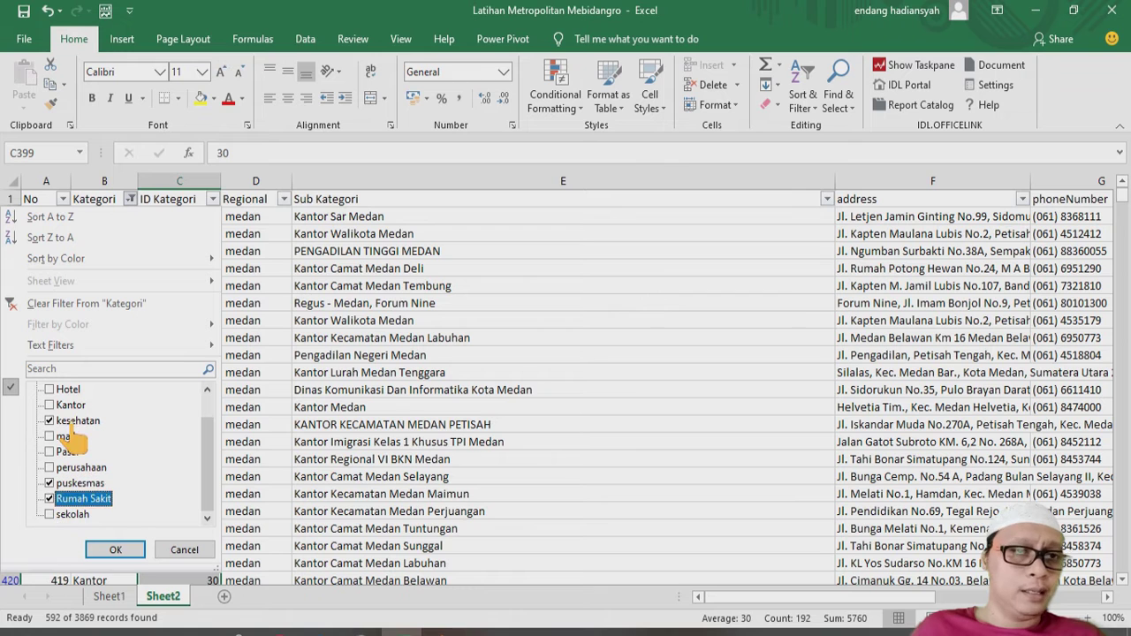
pyautogui.click(115, 549)
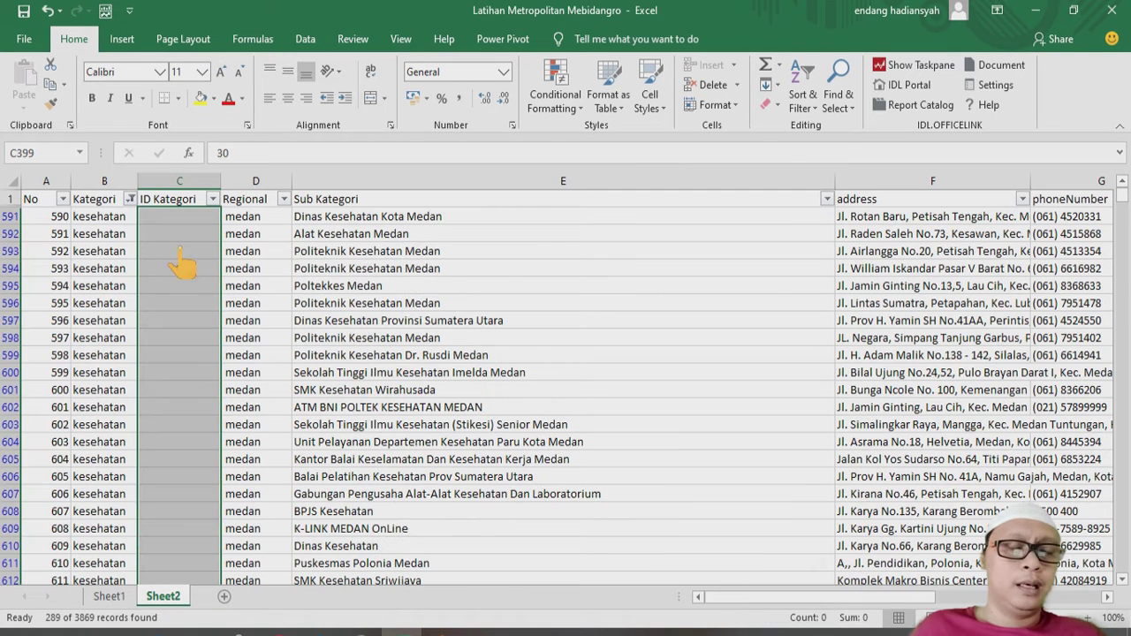
pyautogui.click(181, 217)
pyautogui.write('4')
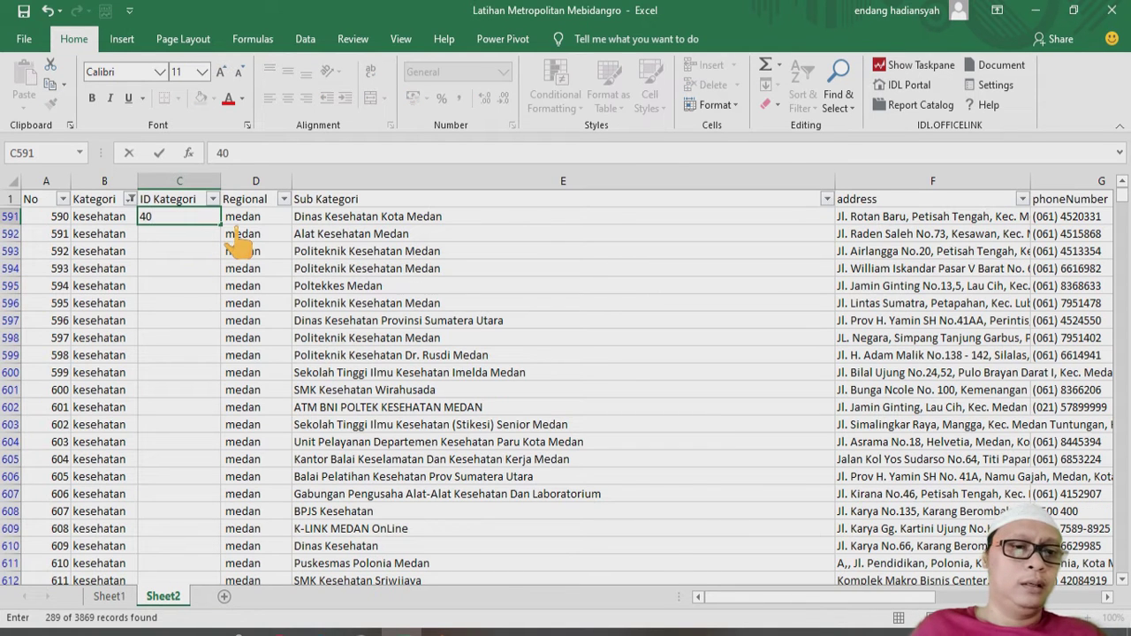
pyautogui.write('0')
pyautogui.doubleClick(221, 225)
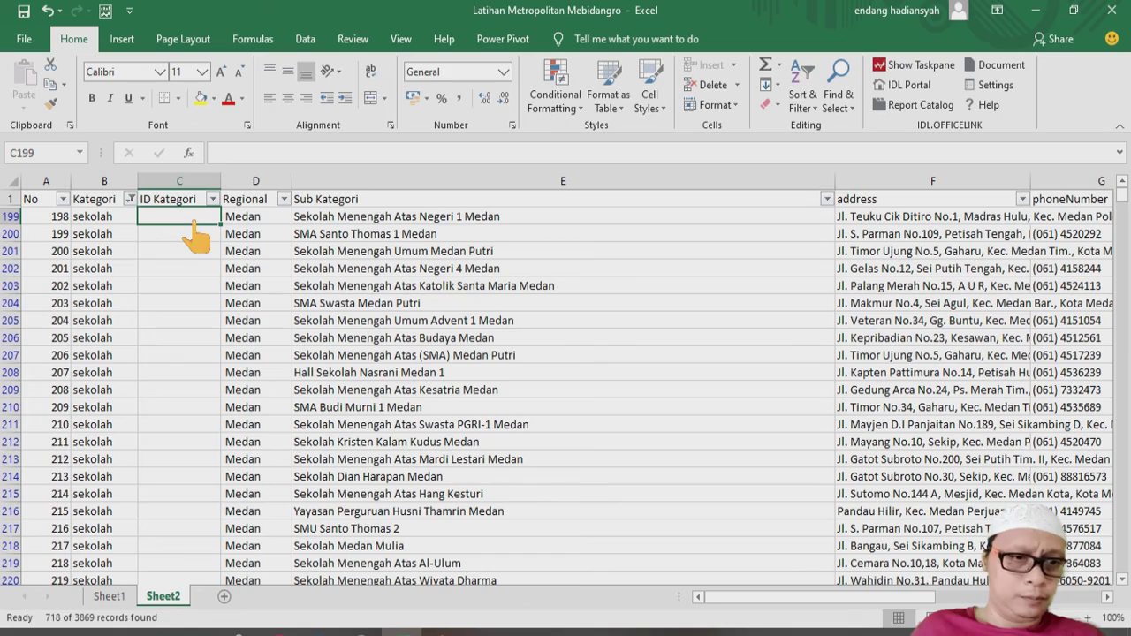
# Step: Fill ID Kategori with 80 for all the filtered sekolah rows
pyautogui.write('80')
pyautogui.doubleClick(220, 224)
pyautogui.click(209, 340)
# Step: Show all Kategori values again and check the ID Kategori entries down the list
pyautogui.click(130, 199)
pyautogui.click(67, 391)
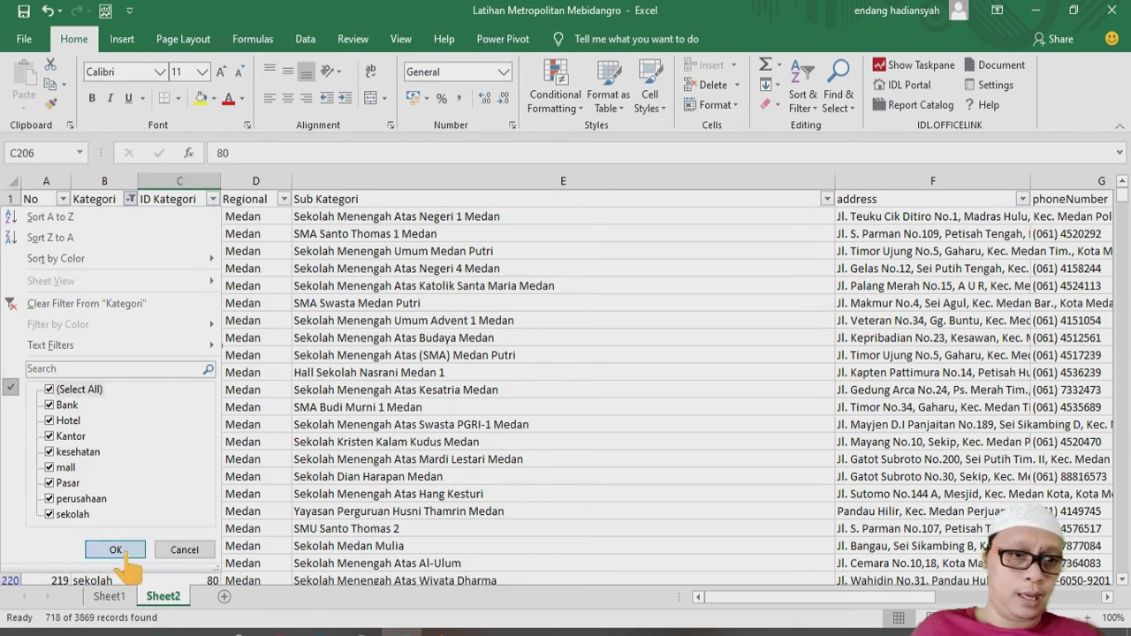
pyautogui.click(114, 547)
pyautogui.click(173, 269)
pyautogui.scroll(-5, 166, 363)
pyautogui.scroll(-8, 168, 366)
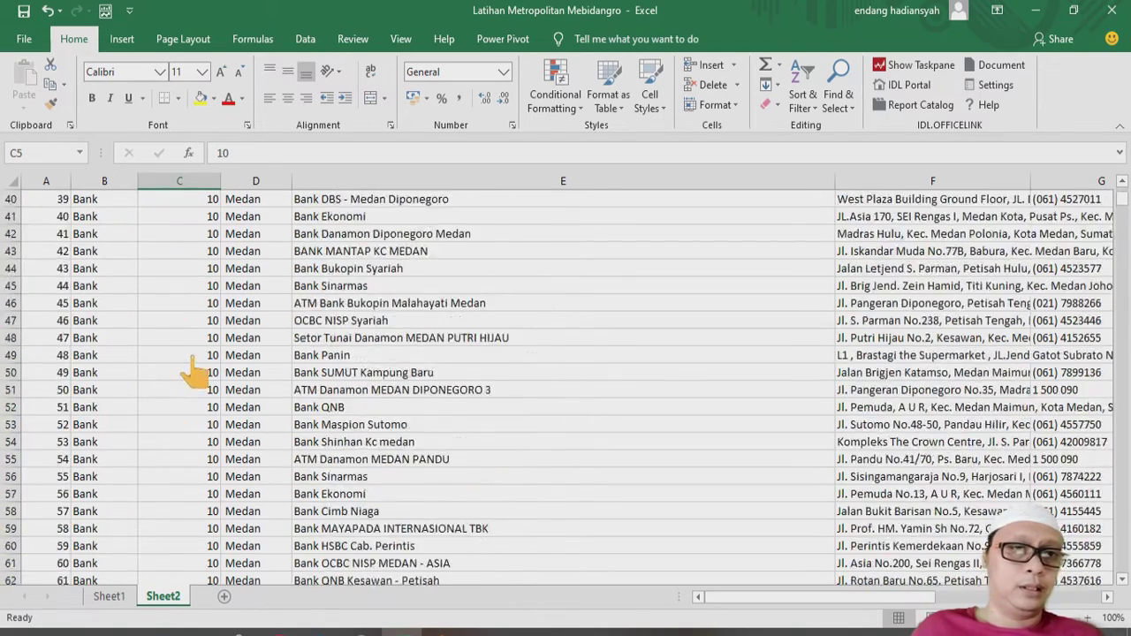
pyautogui.scroll(13, 200, 362)
# Step: Insert a column before Sub Kategori and head it ID Regional
pyautogui.rightClick(327, 199)
pyautogui.click(362, 322)
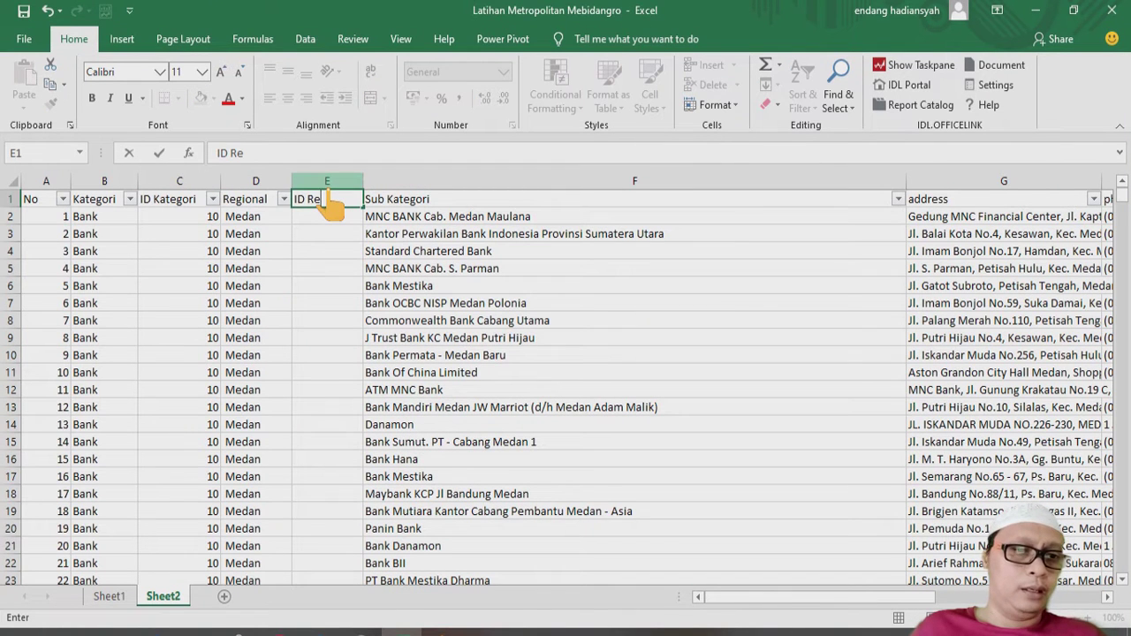
pyautogui.press('Return')
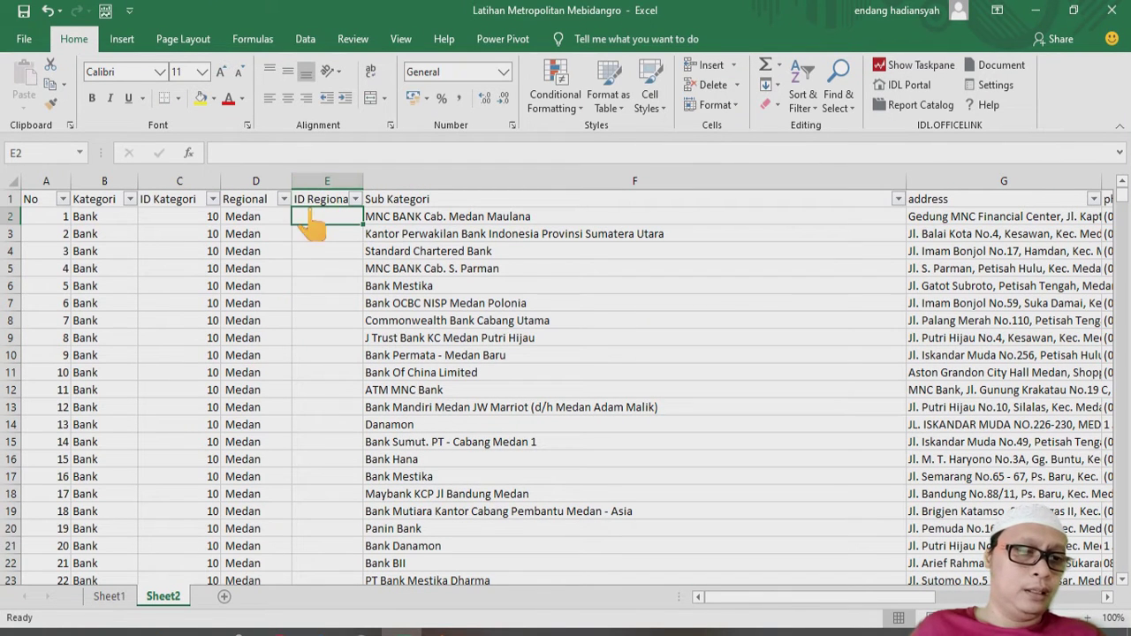
# Step: Filter Regional to Medan and fill ID Regional with 100 for those rows
pyautogui.click(282, 199)
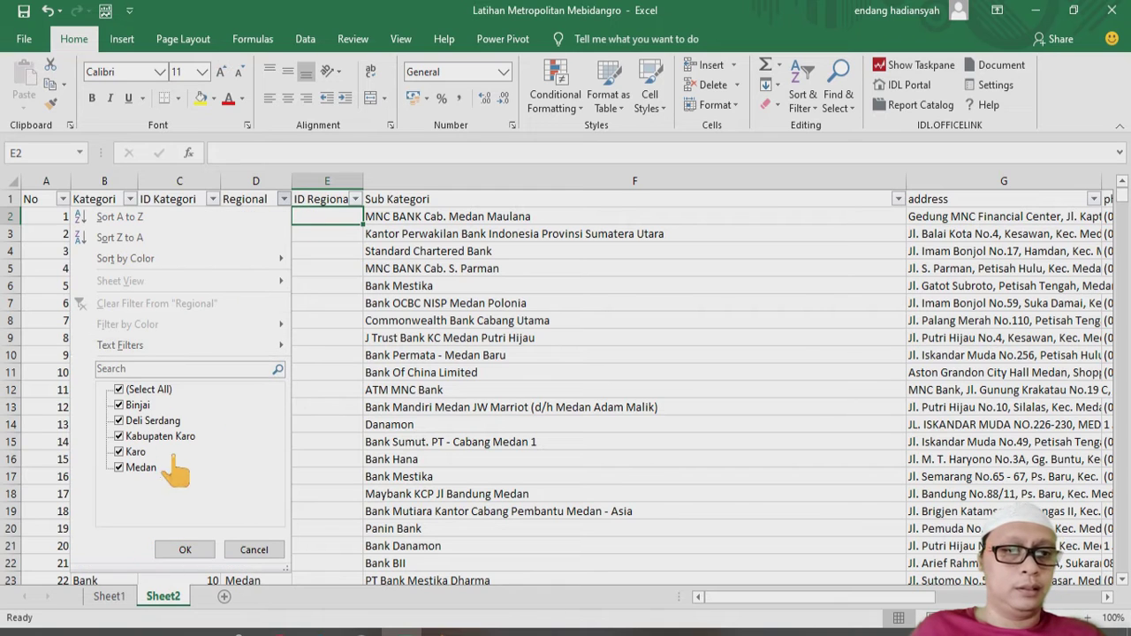
pyautogui.click(140, 389)
pyautogui.click(139, 469)
pyautogui.click(184, 549)
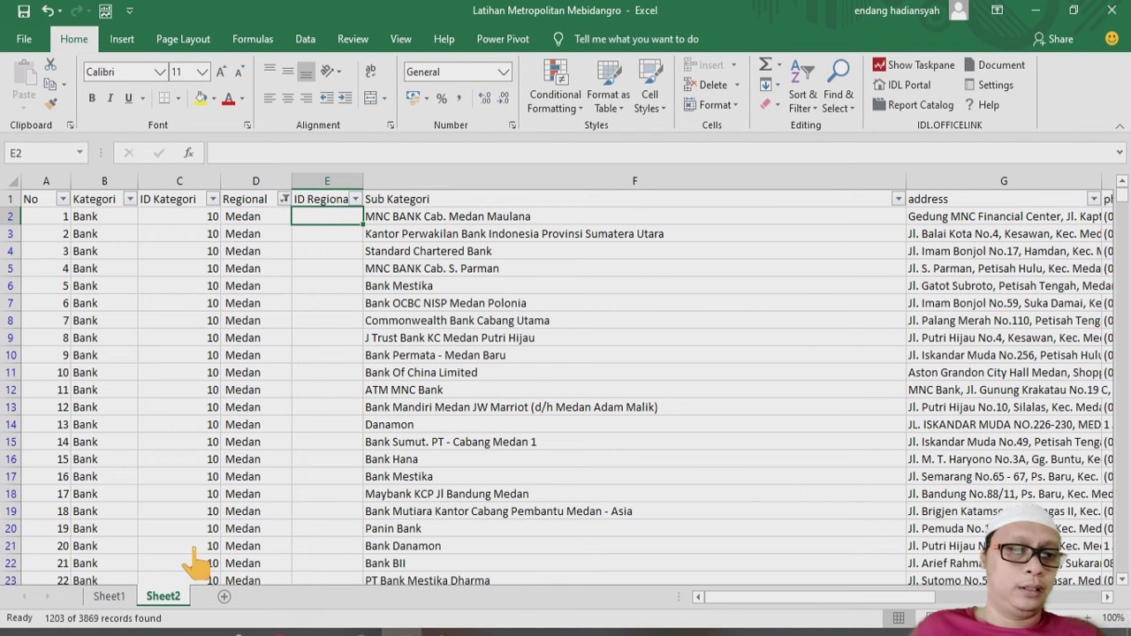
pyautogui.write('100')
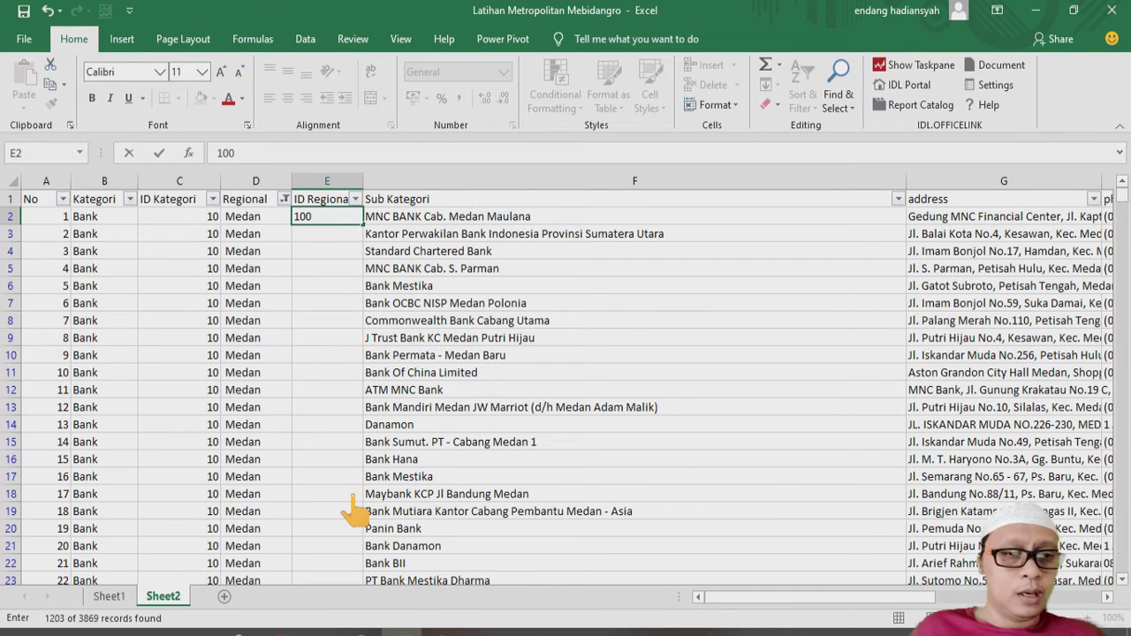
pyautogui.hotkey('ctrl', 'Return')
# Step: Filter Regional to Binjai and fill ID Regional with 500 for those rows
pyautogui.click(283, 199)
pyautogui.click(139, 468)
pyautogui.click(135, 452)
pyautogui.click(185, 550)
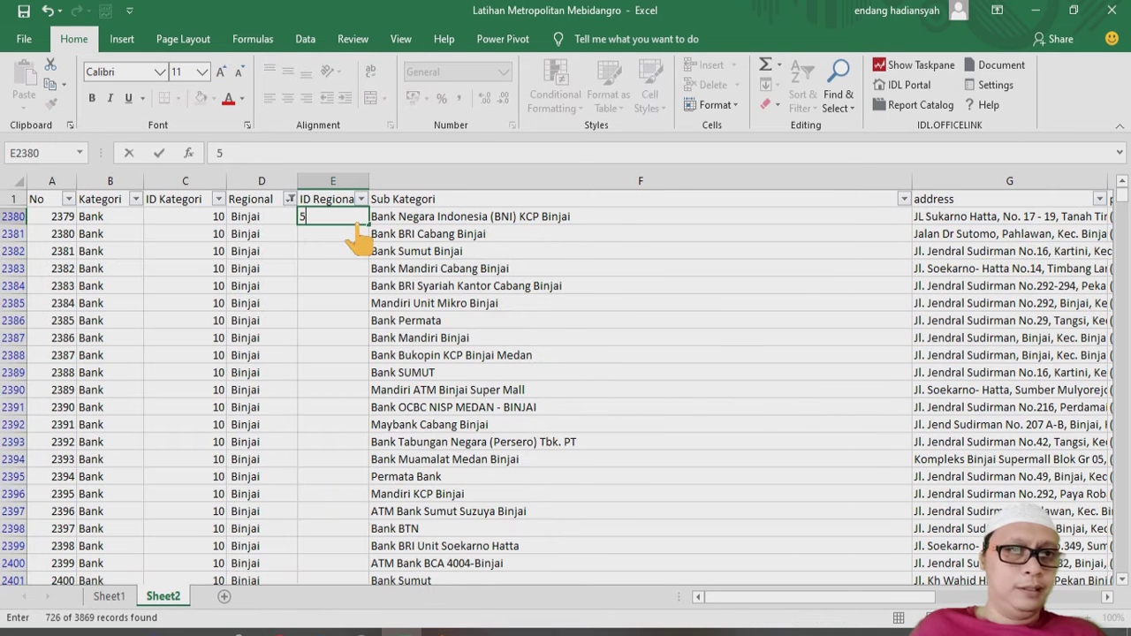
pyautogui.hotkey('ctrl', 'Return')
pyautogui.click(340, 355)
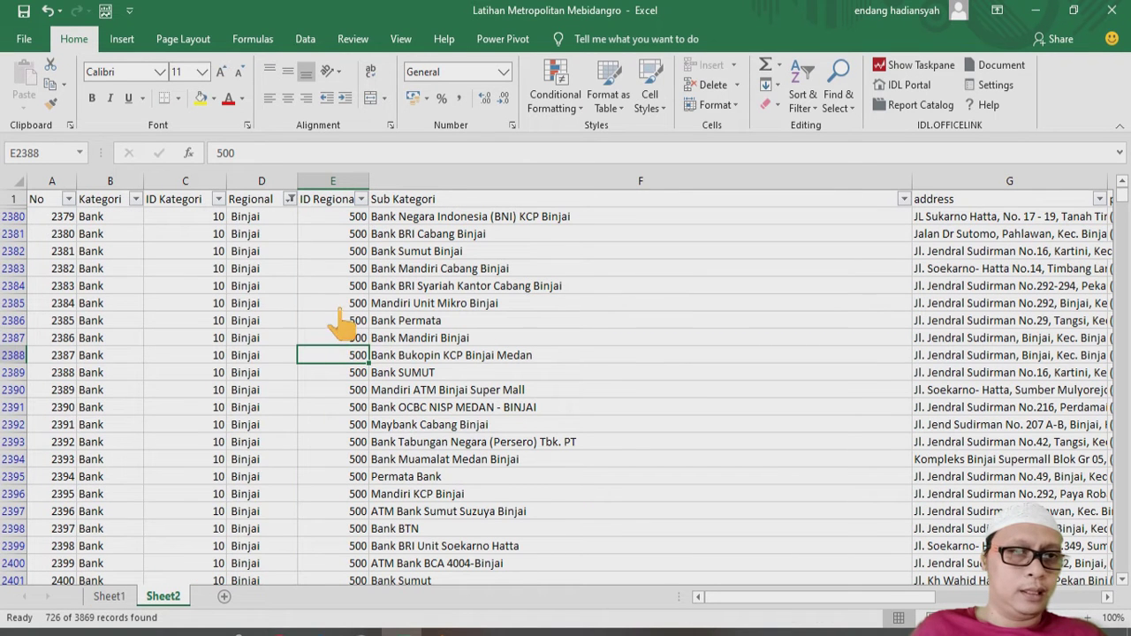
# Step: Show the rows of all Regional values again
pyautogui.click(290, 199)
pyautogui.click(155, 390)
pyautogui.click(191, 549)
pyautogui.click(336, 303)
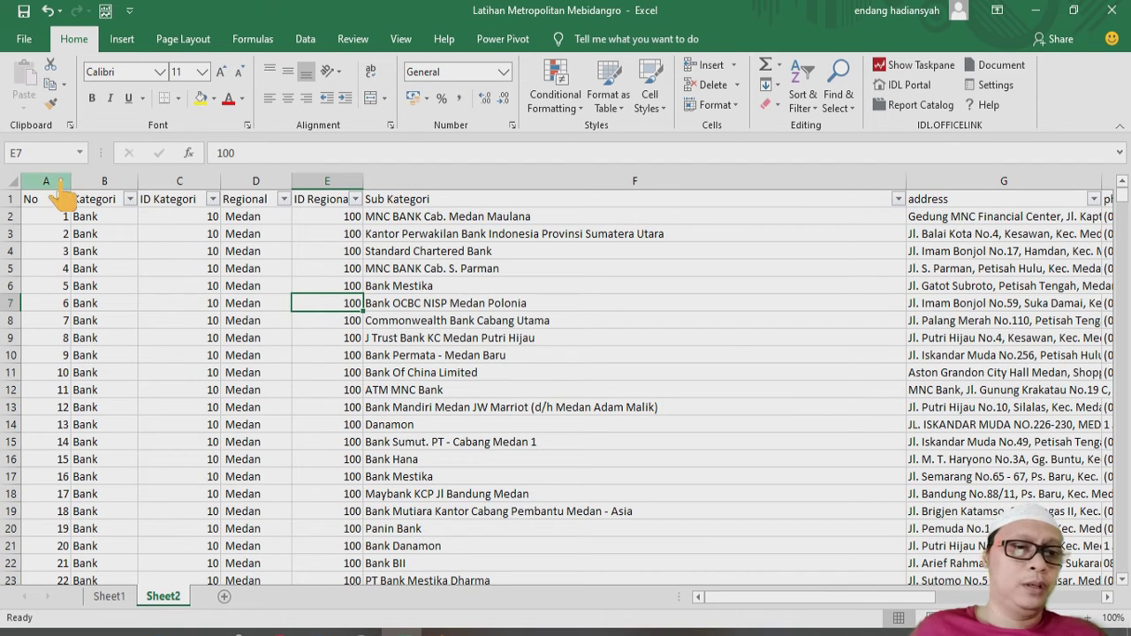
# Step: Move the No and Kategori columns to sit directly before Sub Kategori
pyautogui.moveTo(44, 182); pyautogui.dragTo(105, 181)
pyautogui.hotkey('ctrl', 'c')
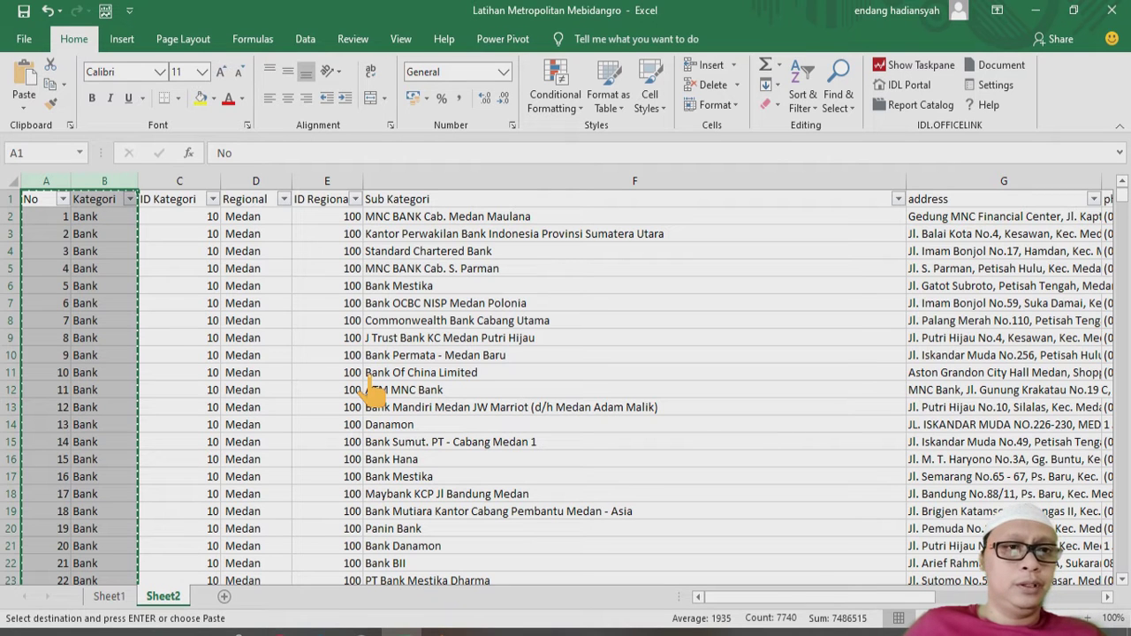
pyautogui.click(409, 183)
pyautogui.rightClick(409, 188)
pyautogui.click(415, 306)
pyautogui.click(349, 253)
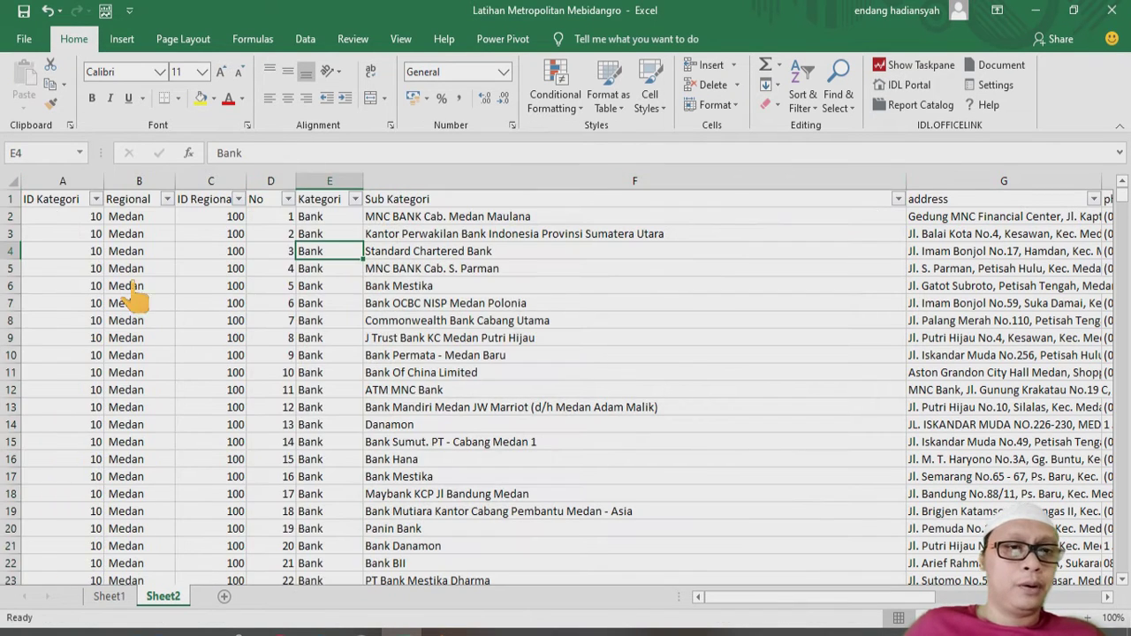
# Step: Insert a column before address, head it ID all and narrow it
pyautogui.rightClick(965, 182)
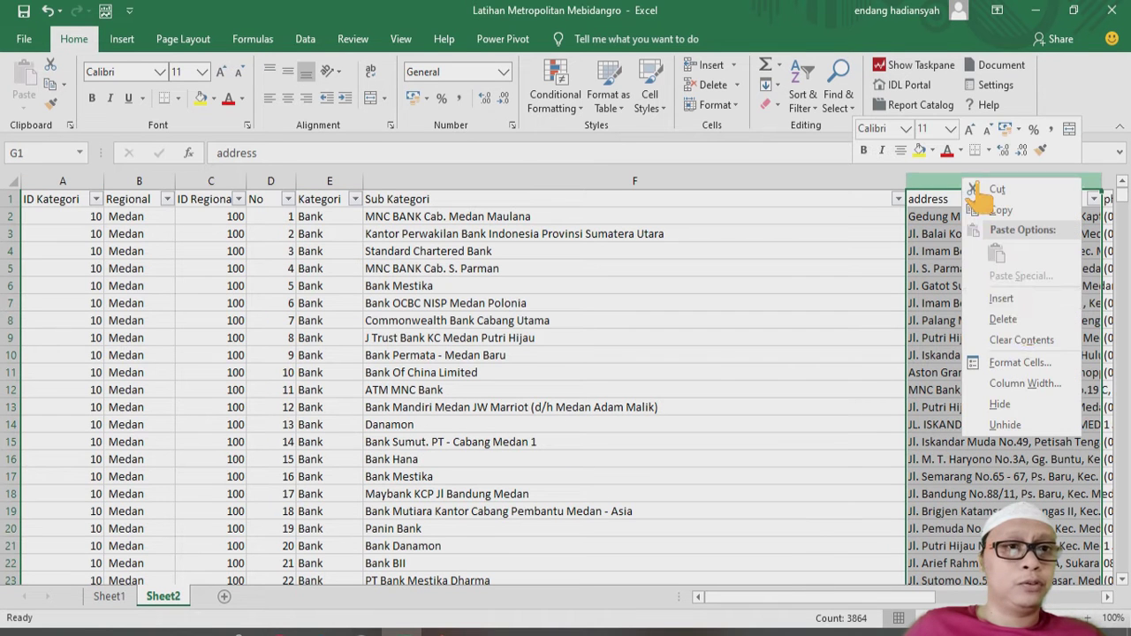
pyautogui.click(1007, 300)
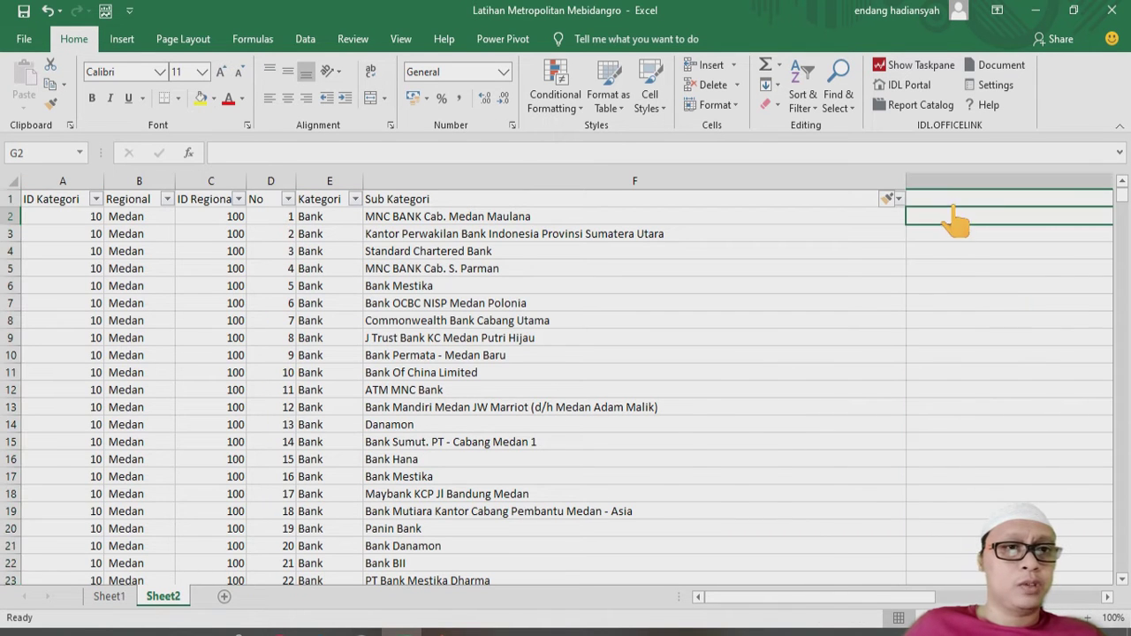
pyautogui.write('ll')
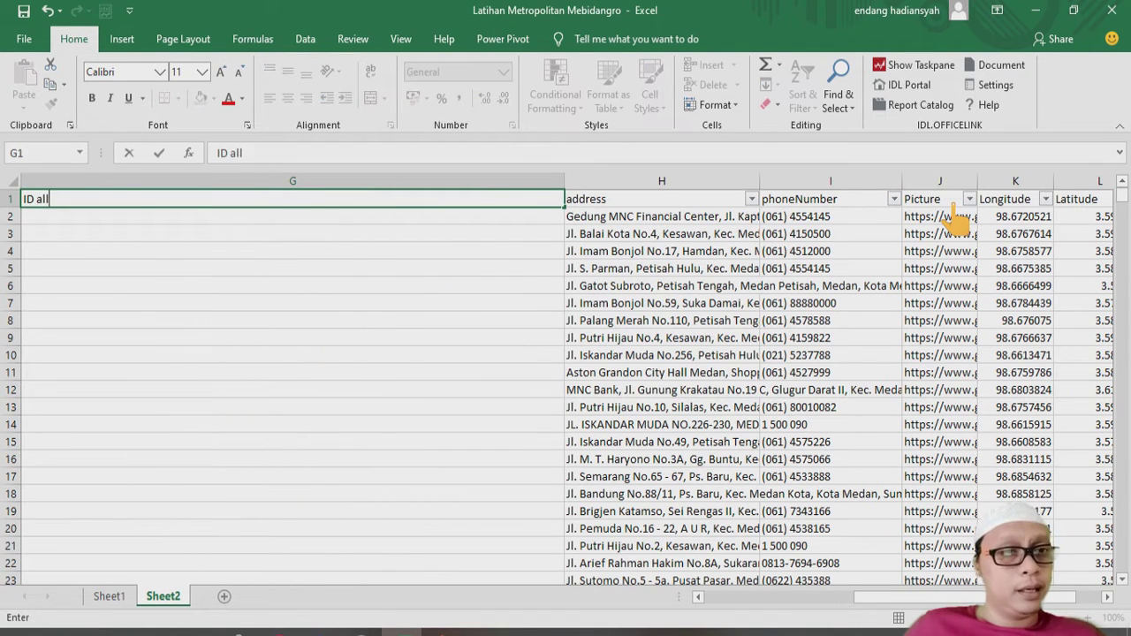
pyautogui.press('Return')
pyautogui.moveTo(564, 181); pyautogui.dragTo(116, 227)
# Step: Combine ID Regional, ID Kategori and No in ID all with =CONCATENATE(C2;A2;D2), filled down for every record
pyautogui.press('Left')
pyautogui.press('Left')
pyautogui.press('Left')
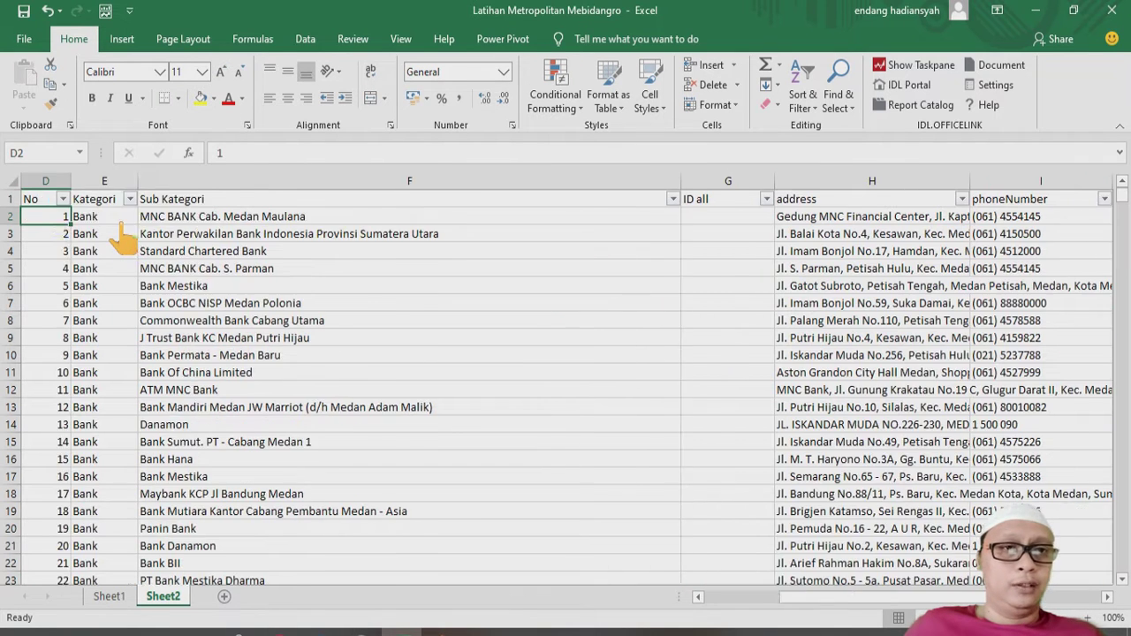
pyautogui.press('Left')
pyautogui.press('Right')
pyautogui.press('Right')
pyautogui.press('Right')
pyautogui.press('Right')
pyautogui.write('=')
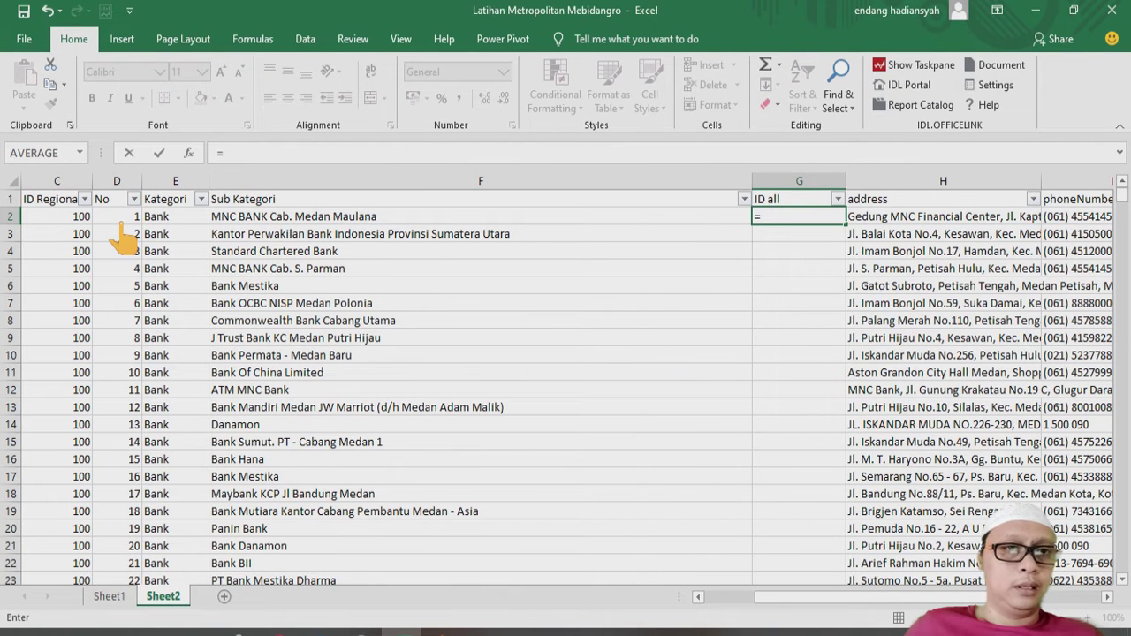
pyautogui.write('con')
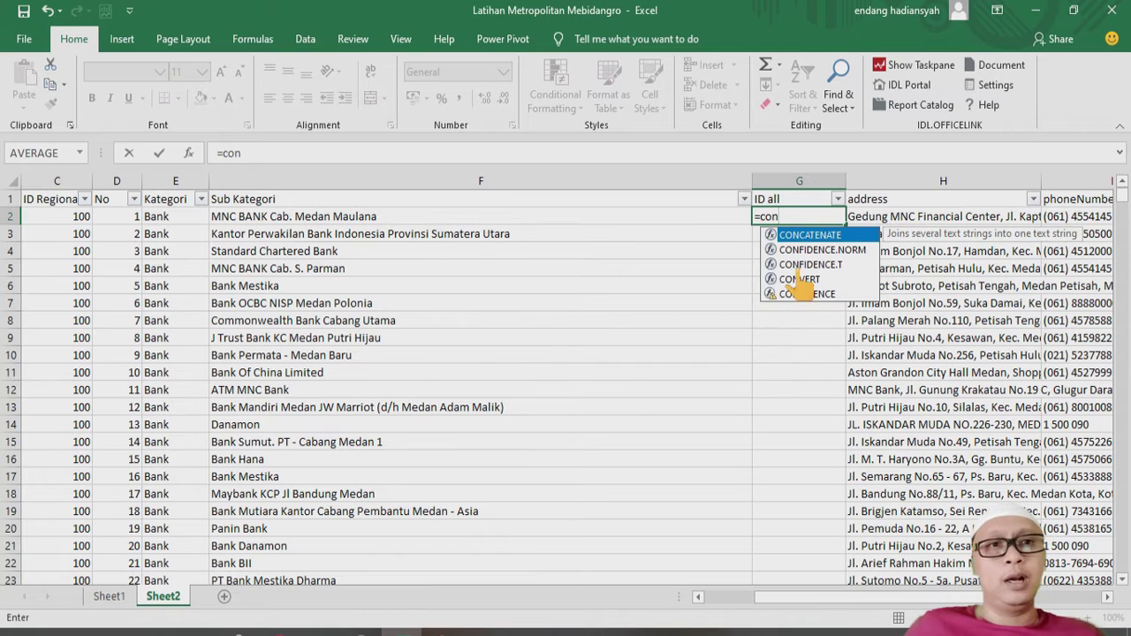
pyautogui.doubleClick(805, 236)
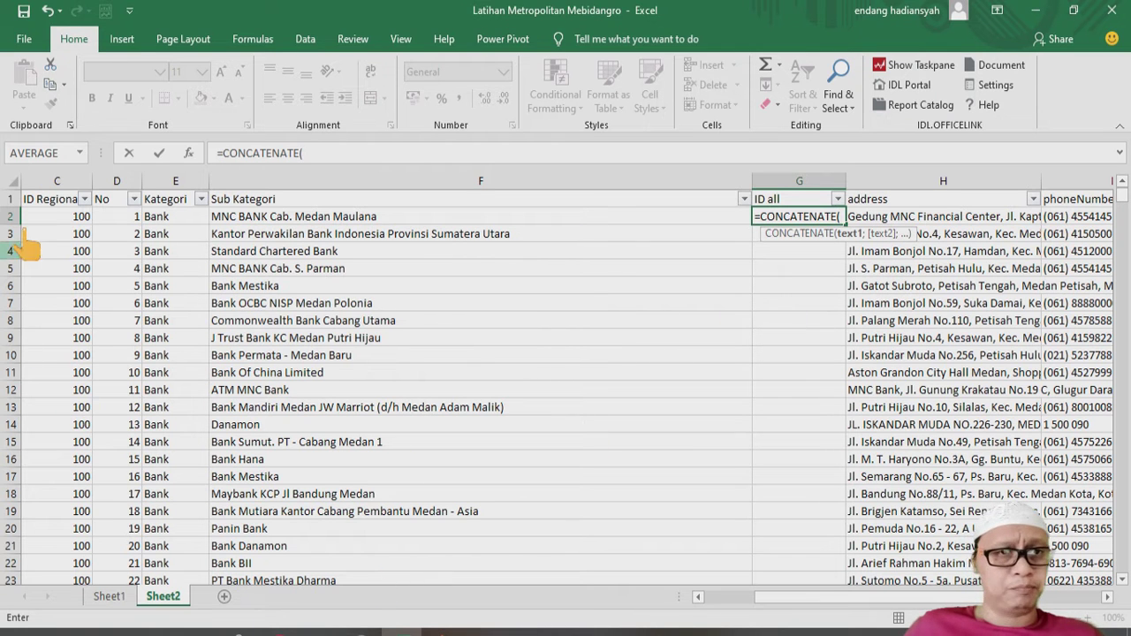
pyautogui.click(707, 598)
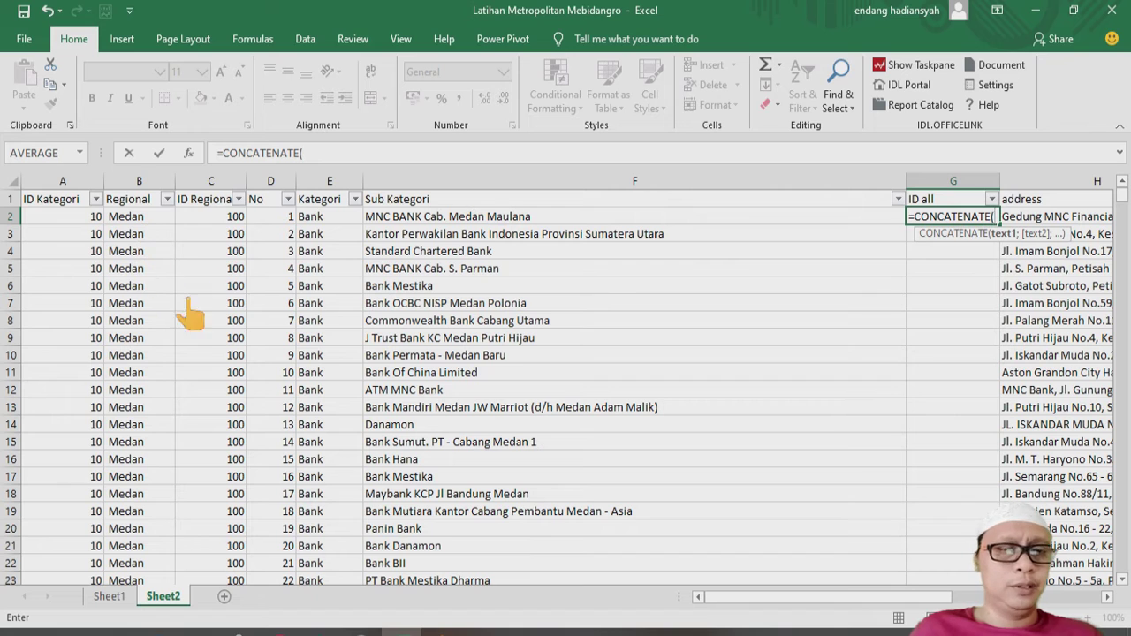
pyautogui.click(234, 221)
pyautogui.write(';')
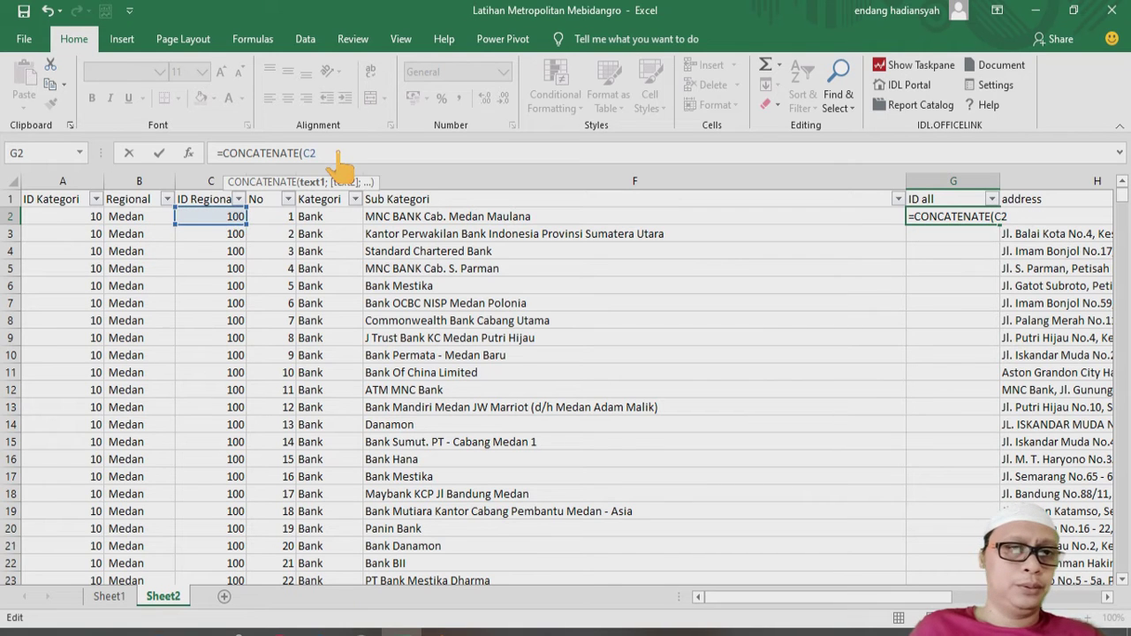
pyautogui.click(85, 221)
pyautogui.write(';')
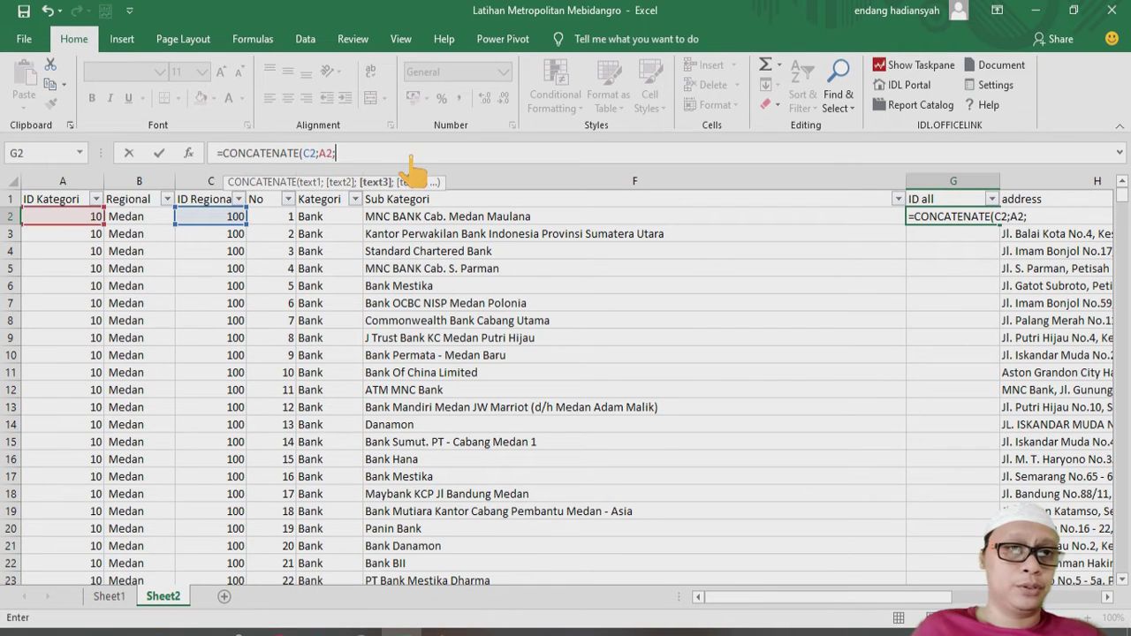
pyautogui.click(288, 222)
pyautogui.write(')')
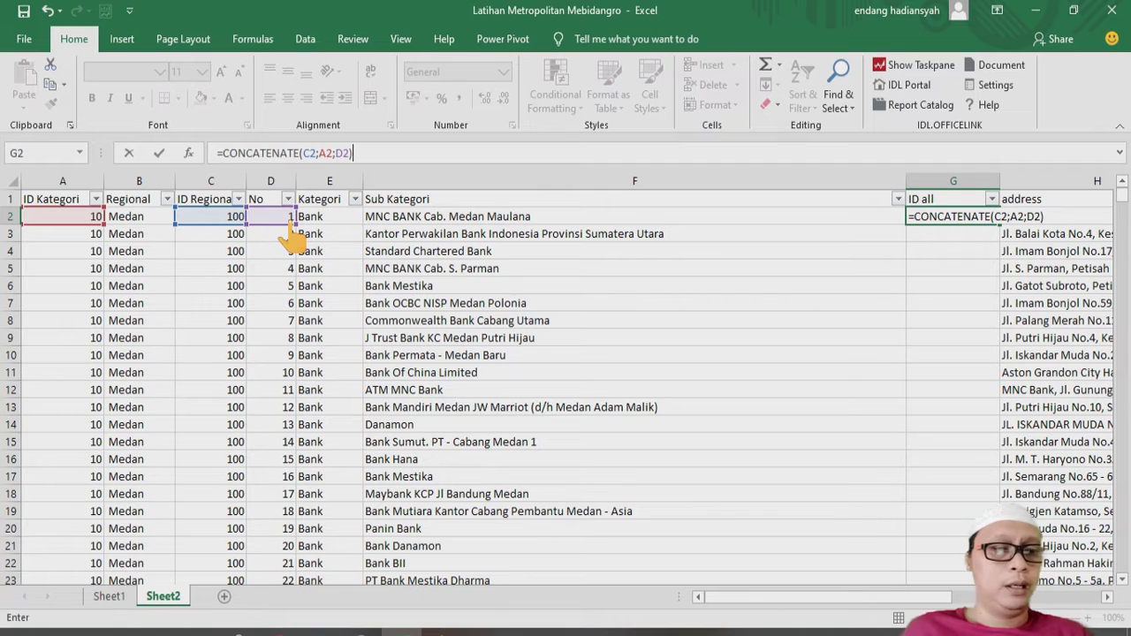
pyautogui.hotkey('ctrl', 'Return')
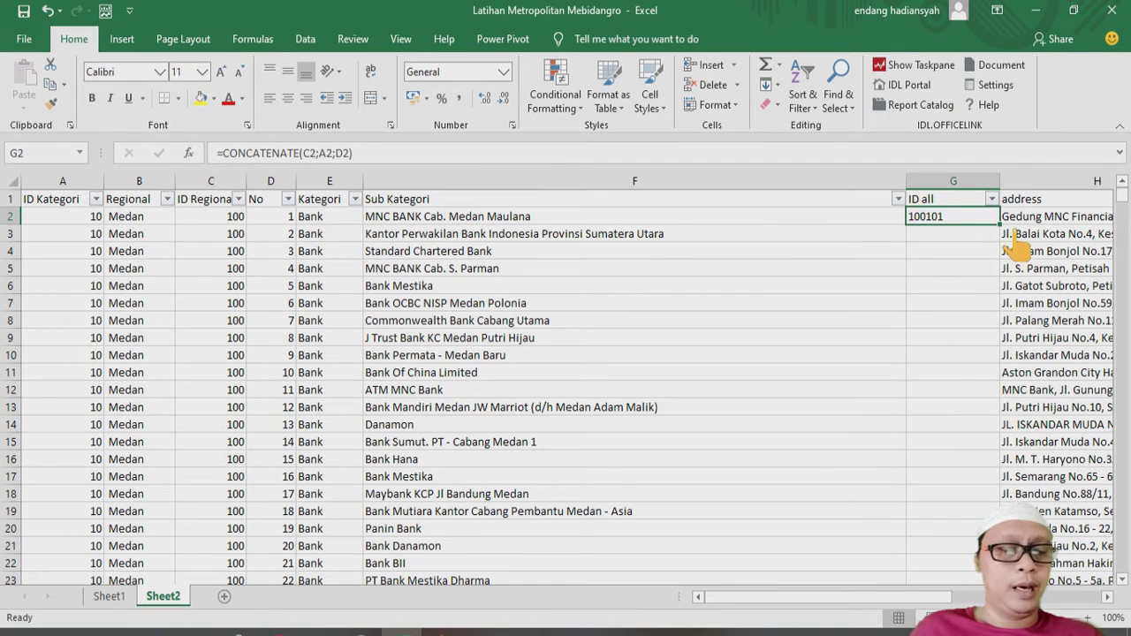
pyautogui.doubleClick(999, 224)
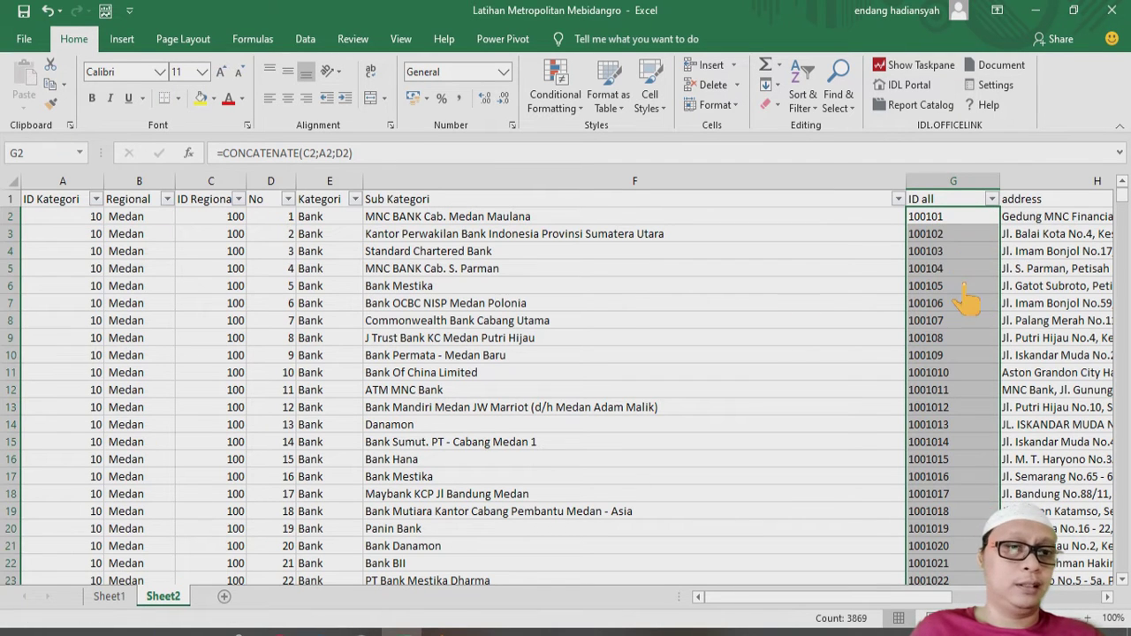
# Step: Replace the ID all formulas with their plain values over the whole column
pyautogui.click(955, 222)
pyautogui.hotkey('ctrl', 'shift', 'Down')
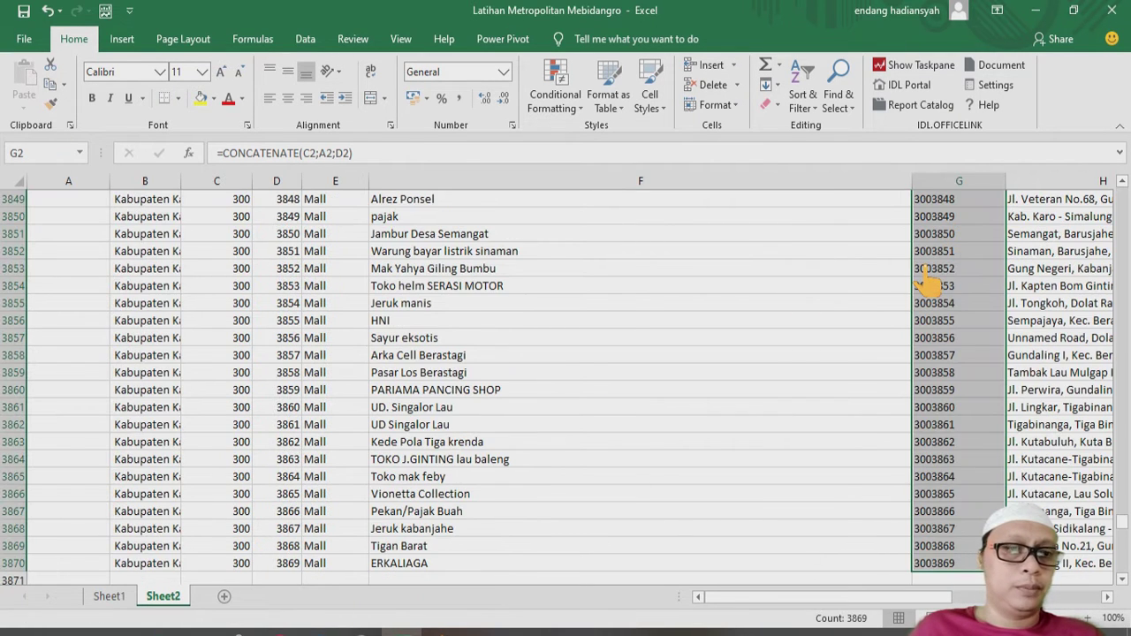
pyautogui.scroll(13, 1065, 497)
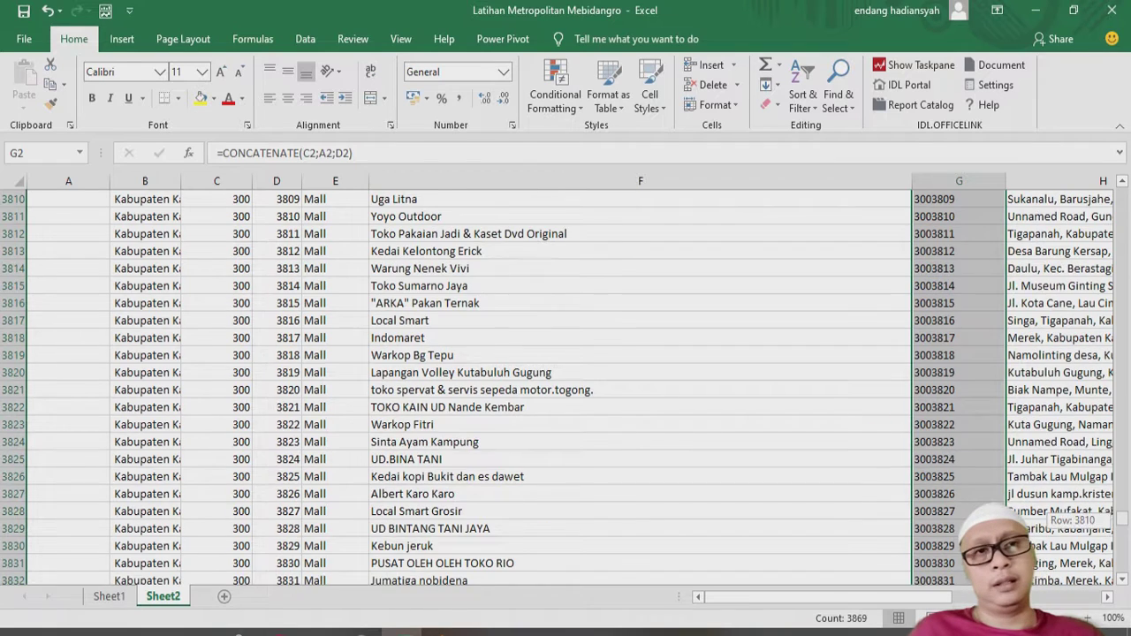
pyautogui.hotkey('ctrl', 'BackSpace')
pyautogui.rightClick(952, 433)
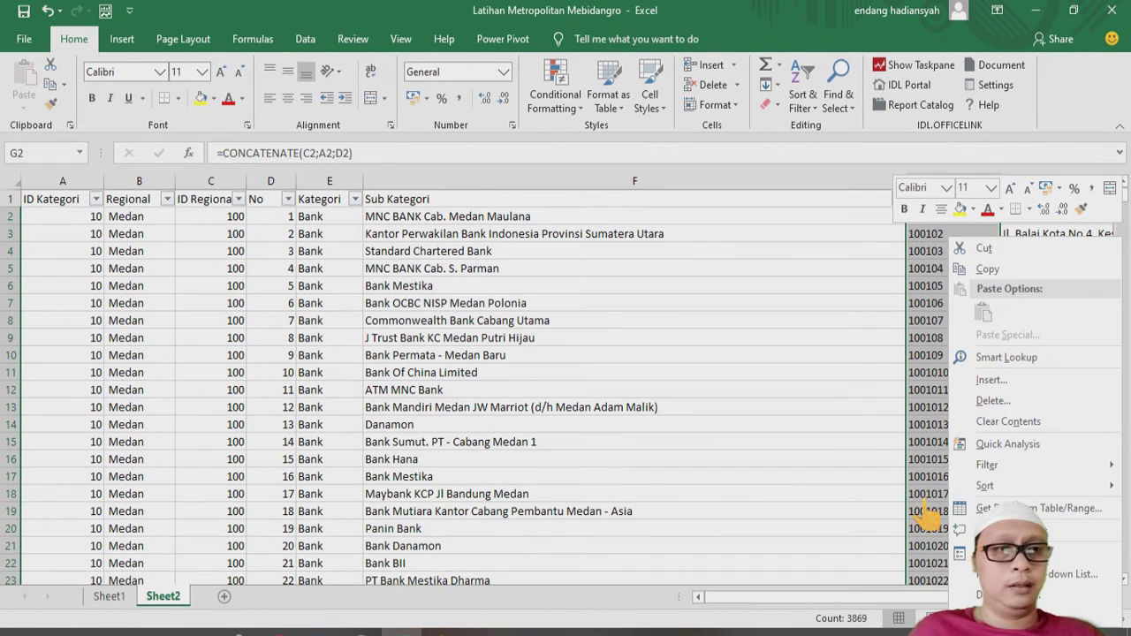
pyautogui.click(1004, 270)
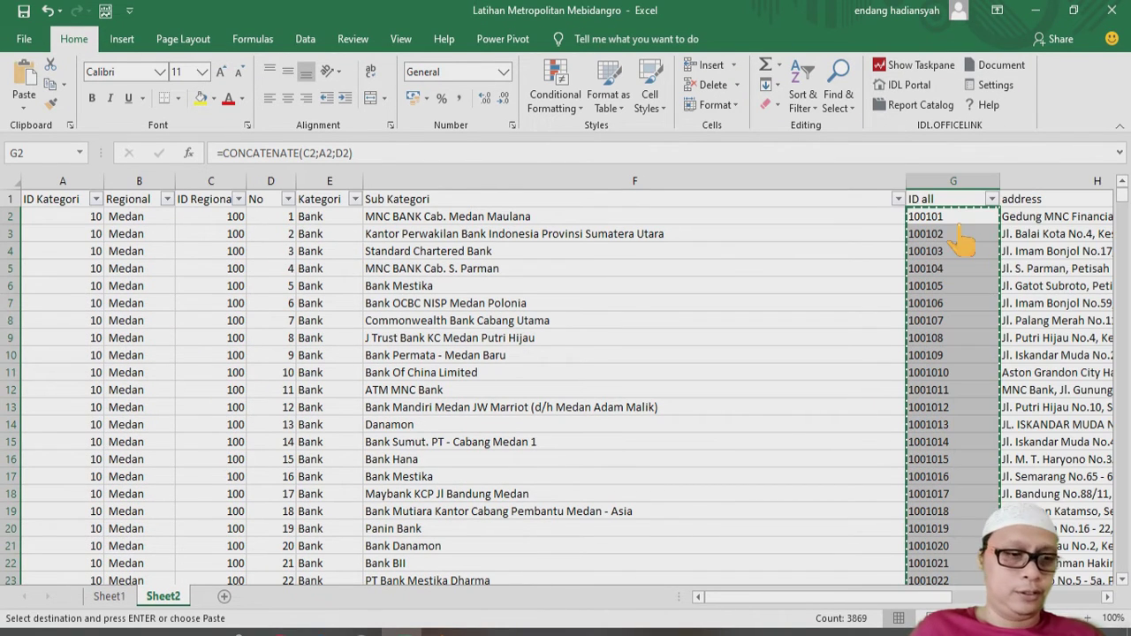
pyautogui.click(24, 104)
pyautogui.click(53, 314)
pyautogui.click(170, 353)
pyautogui.click(351, 531)
pyautogui.click(944, 390)
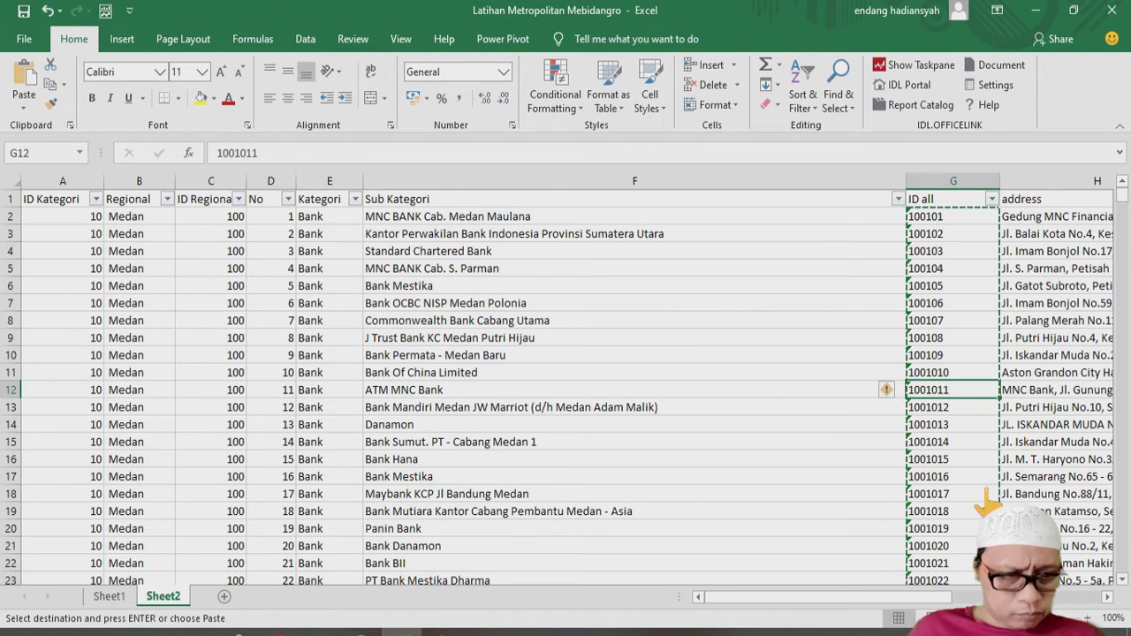
# Step: Remove the filter from the header row
pyautogui.click(495, 250)
pyautogui.click(270, 253)
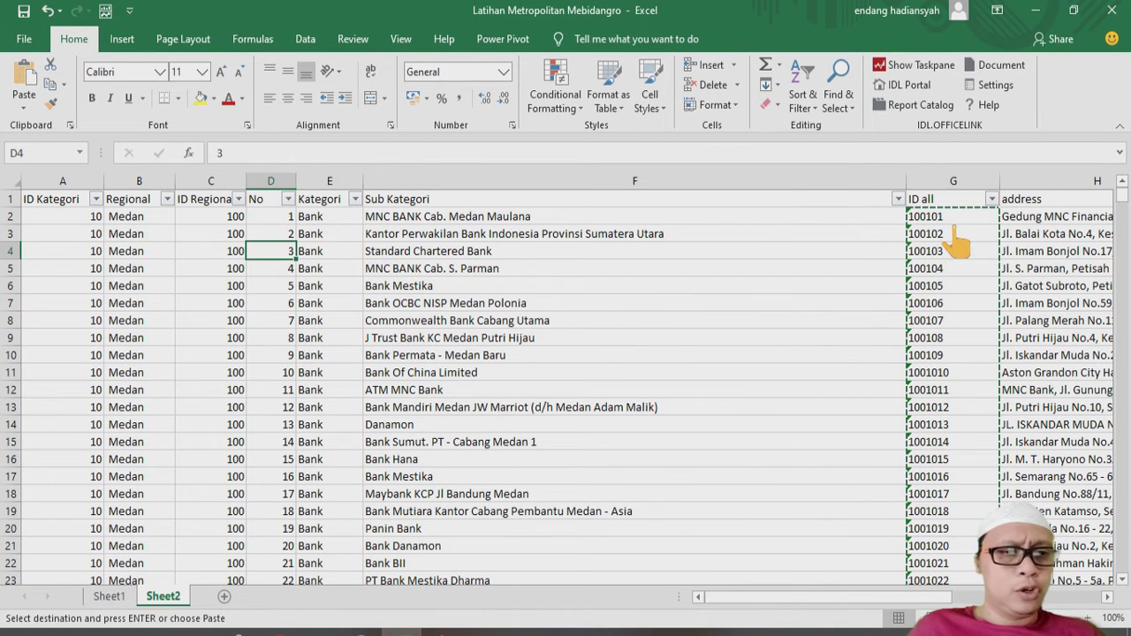
pyautogui.click(808, 102)
pyautogui.click(846, 197)
pyautogui.click(714, 231)
pyautogui.hotkey('ctrl', 'Up')
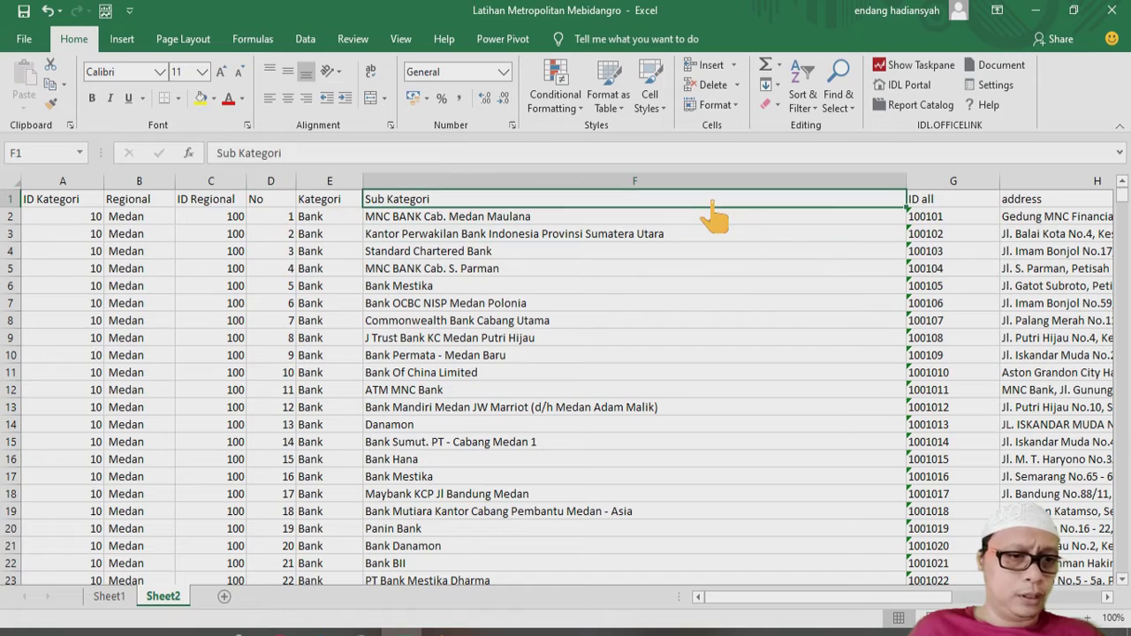
# Step: Review the column headings along the header row from ID Kategori to Latitude
pyautogui.hotkey('ctrl', 'Left')
pyautogui.press('Right')
pyautogui.press('Right')
pyautogui.press('Right')
pyautogui.press('Right')
pyautogui.press('Right')
pyautogui.press('Right')
pyautogui.press('Right')
pyautogui.press('Right')
pyautogui.press('Right')
pyautogui.press('Right')
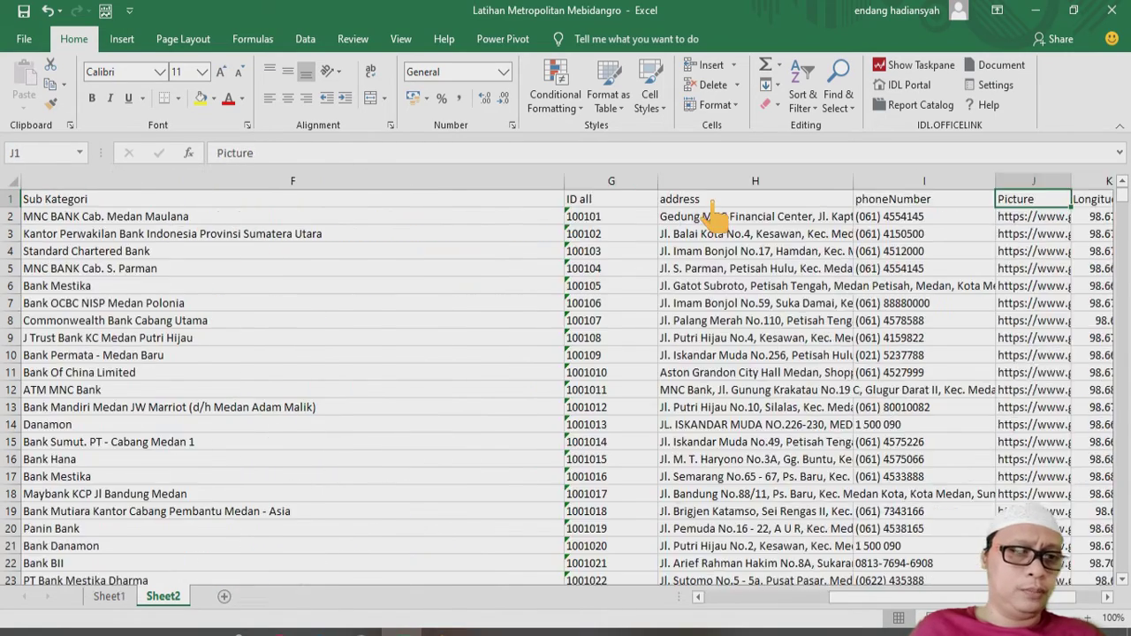
pyautogui.hotkey('ctrl', 'Left')
pyautogui.press('Right')
pyautogui.hotkey('ctrl', 'Right')
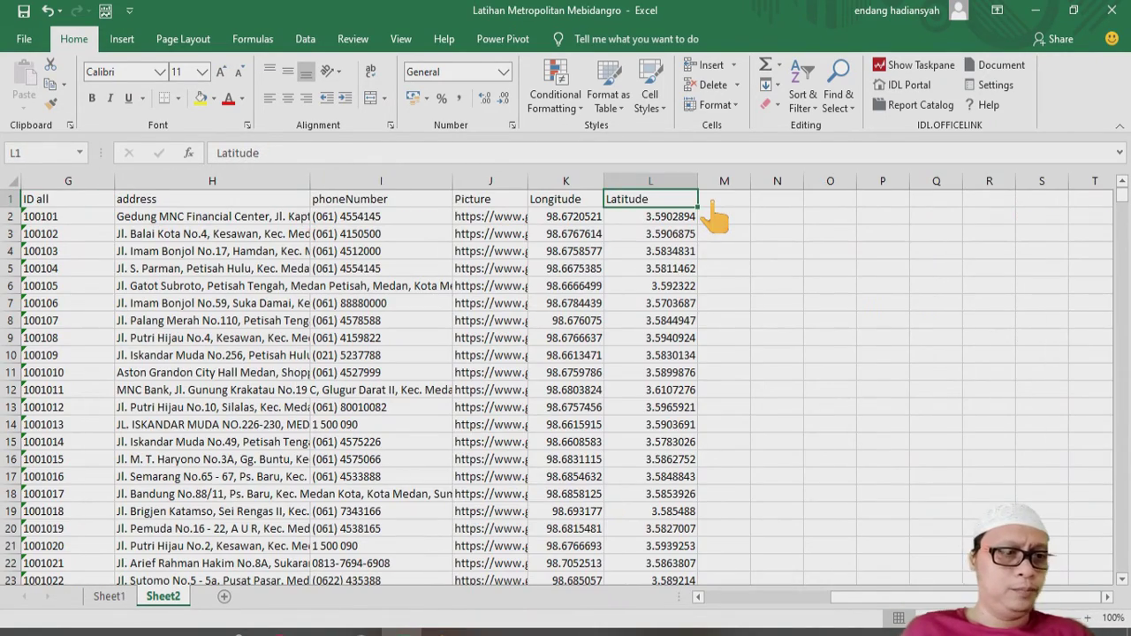
# Step: Widen the Picture and address columns and center the headings across the header row
pyautogui.doubleClick(527, 181)
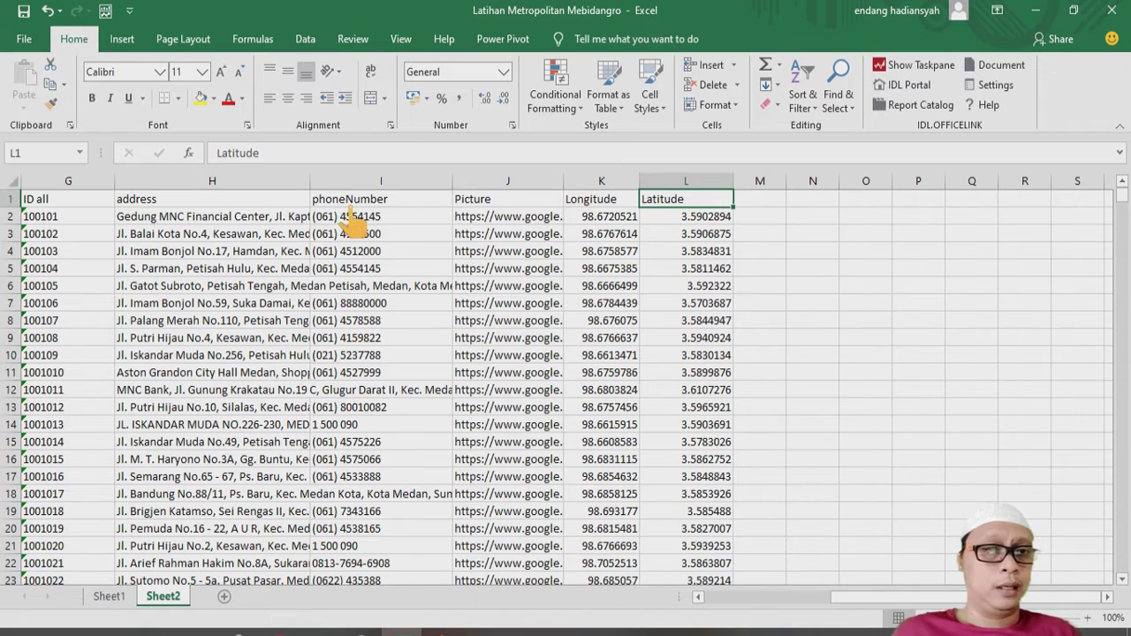
pyautogui.doubleClick(310, 182)
pyautogui.hotkey('ctrl', 'shift', 'Left')
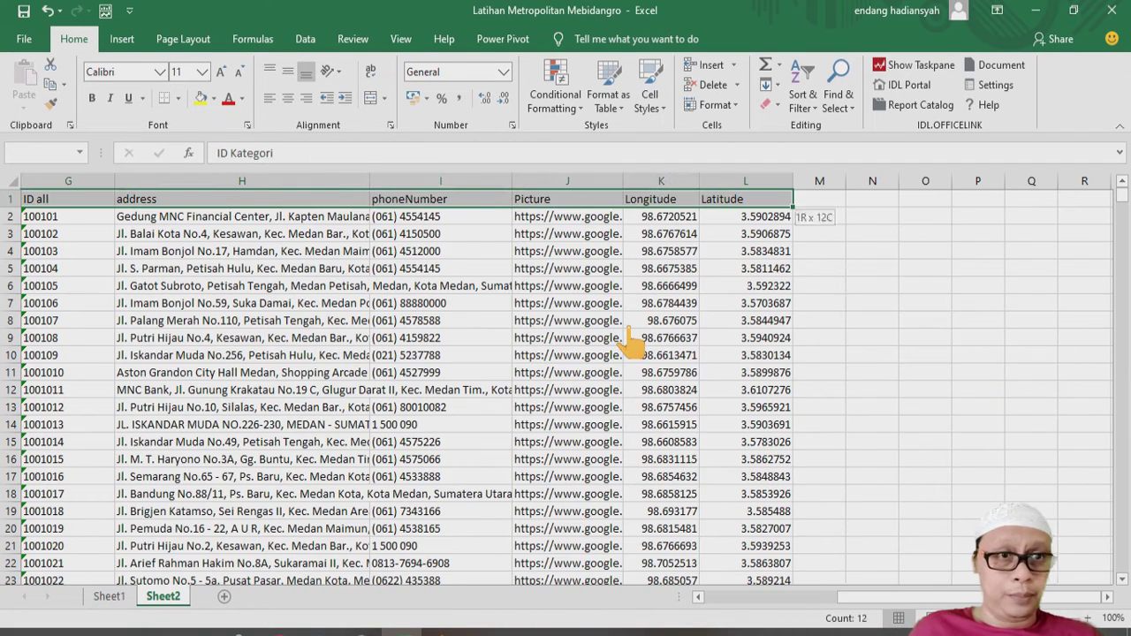
pyautogui.click(225, 271)
# Step: Fit the ID Kategori column to its contents and narrow the Sub Kategori column
pyautogui.hotkey('ctrl', 'Left')
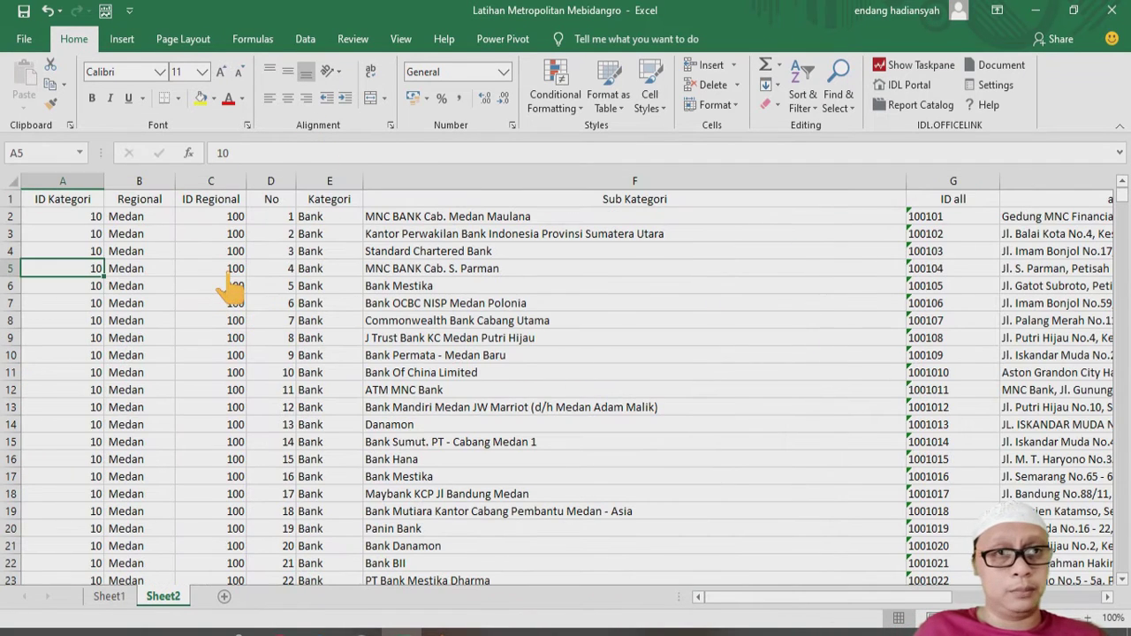
pyautogui.doubleClick(104, 181)
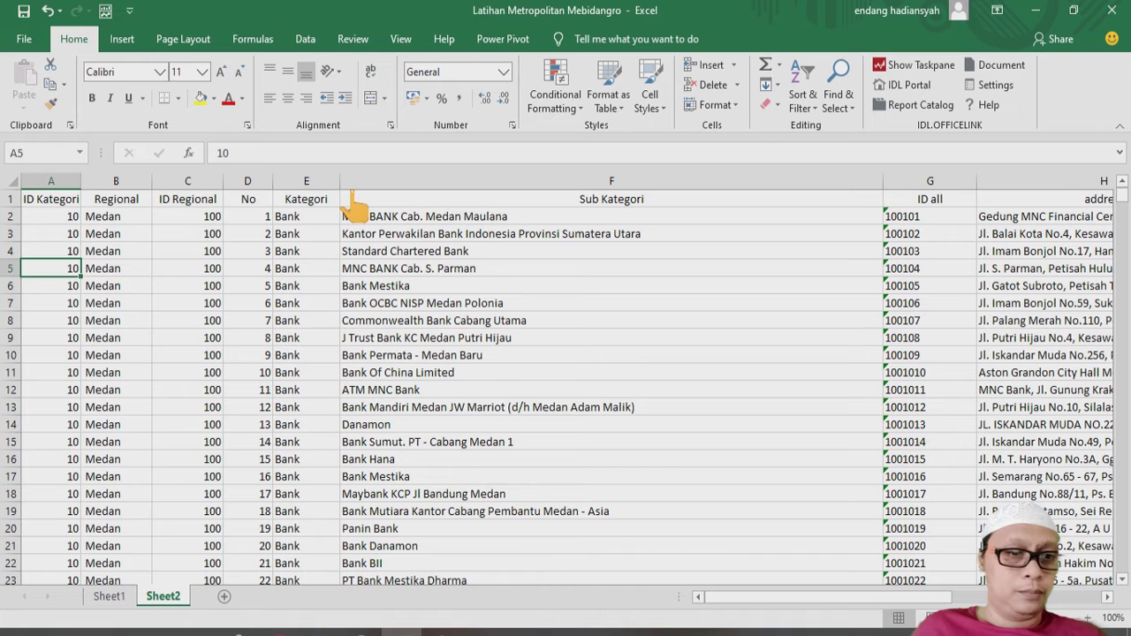
pyautogui.moveTo(882, 181); pyautogui.dragTo(573, 181)
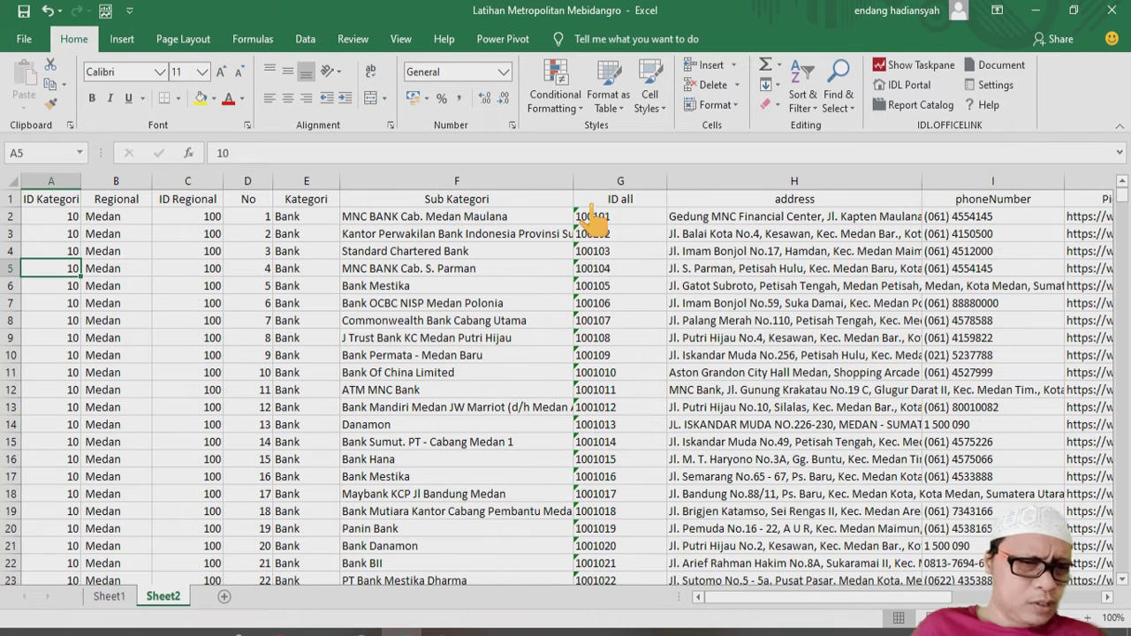
# Step: Save the workbook
pyautogui.click(641, 286)
pyautogui.click(539, 378)
pyautogui.hotkey('ctrl', 's')
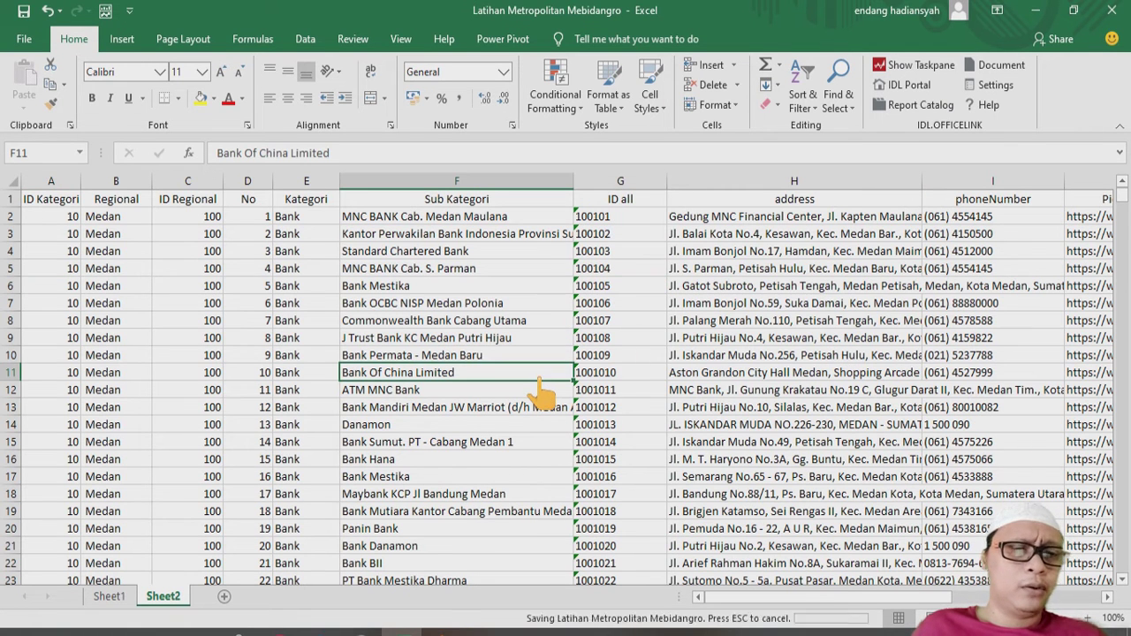
# Step: Convert the whole data range A1:L1404 into a table with headers
pyautogui.keyDown('ctrl'); pyautogui.scroll(-1, 88, 283); pyautogui.keyUp('ctrl')
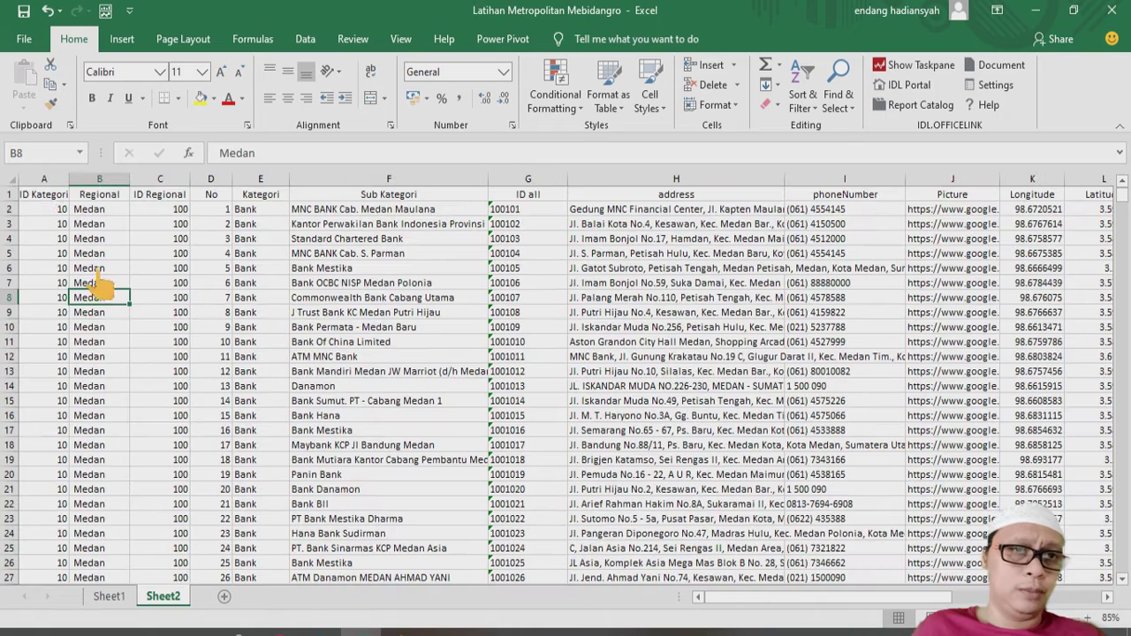
pyautogui.hotkey('ctrl', 'Home')
pyautogui.hotkey('ctrl', 'shift', 'End')
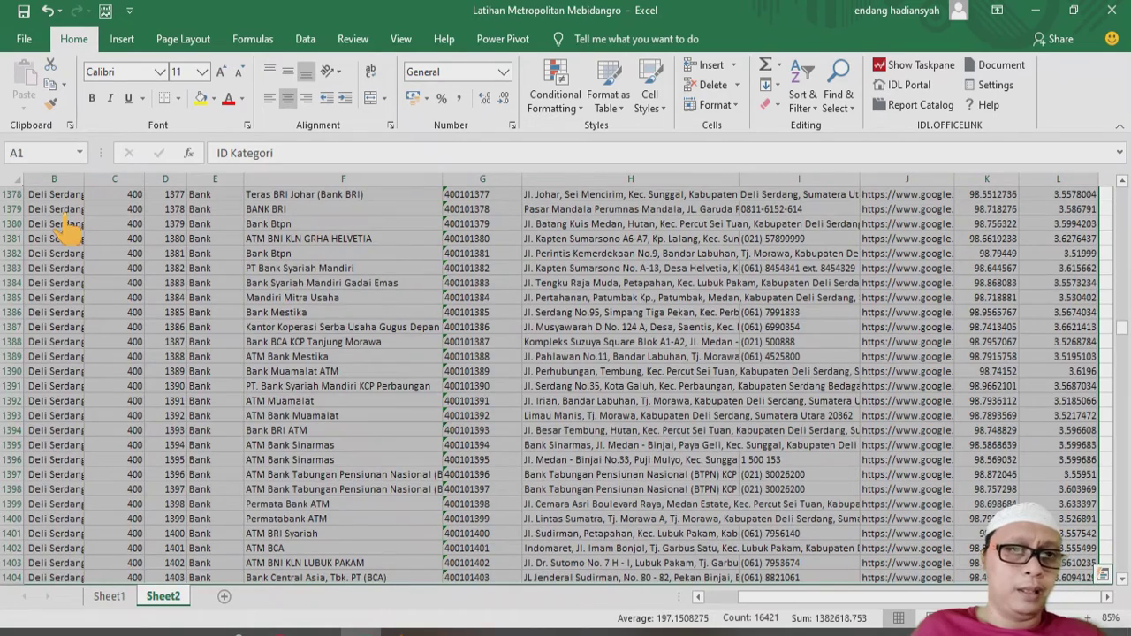
pyautogui.hotkey('ctrl', 't')
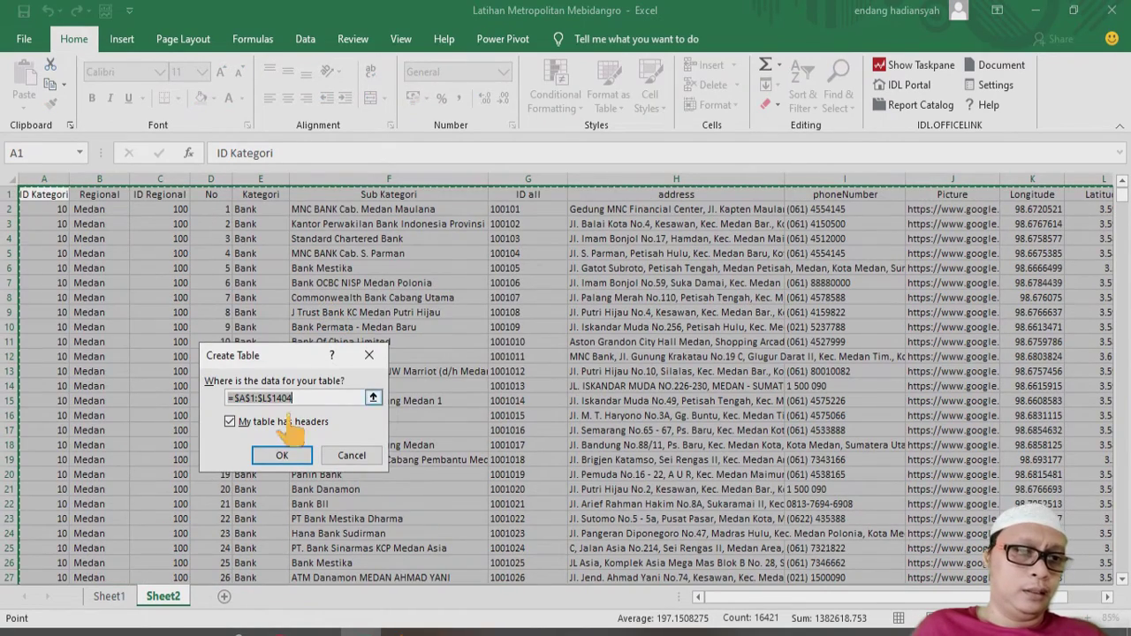
pyautogui.click(281, 455)
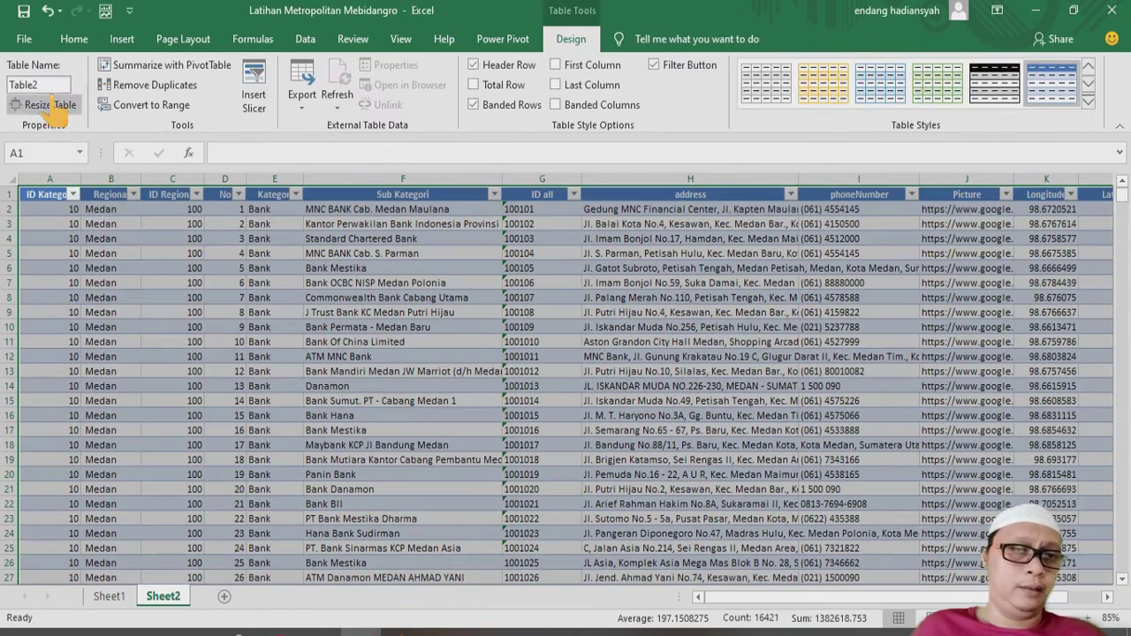
pyautogui.click(226, 414)
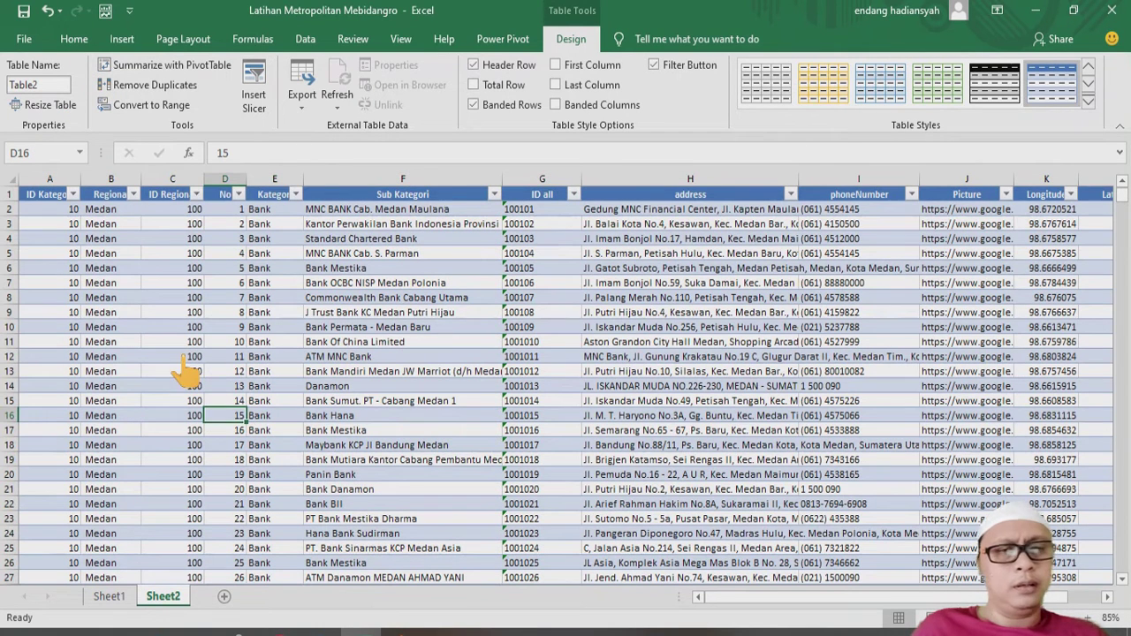
# Step: Open the table in 3D Maps and close the field list and the tour editor
pyautogui.click(124, 39)
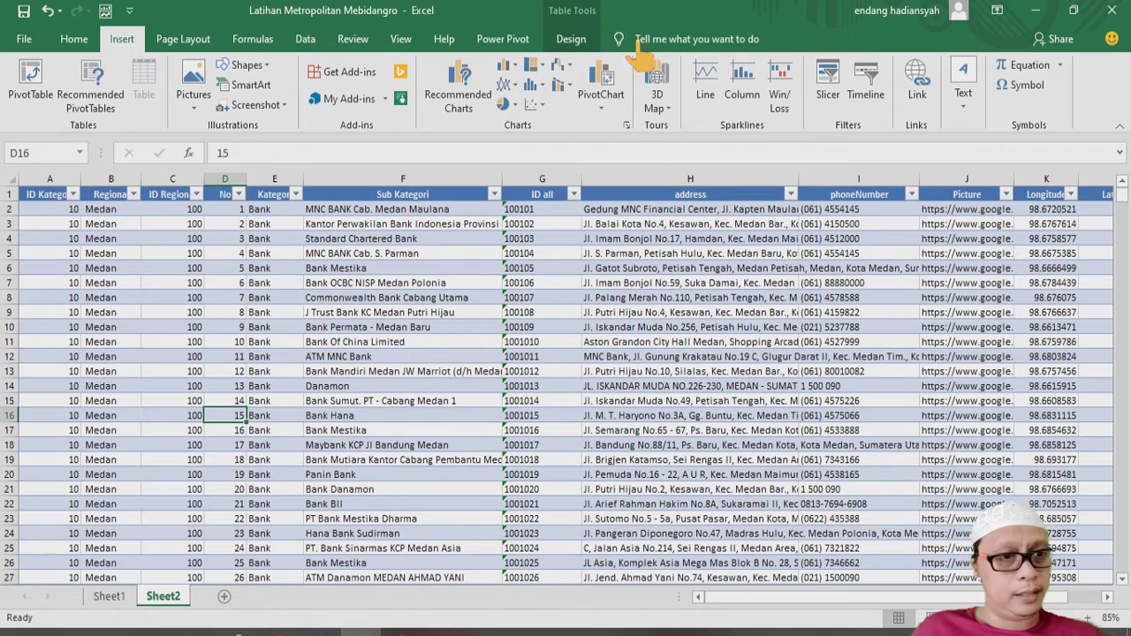
pyautogui.click(659, 96)
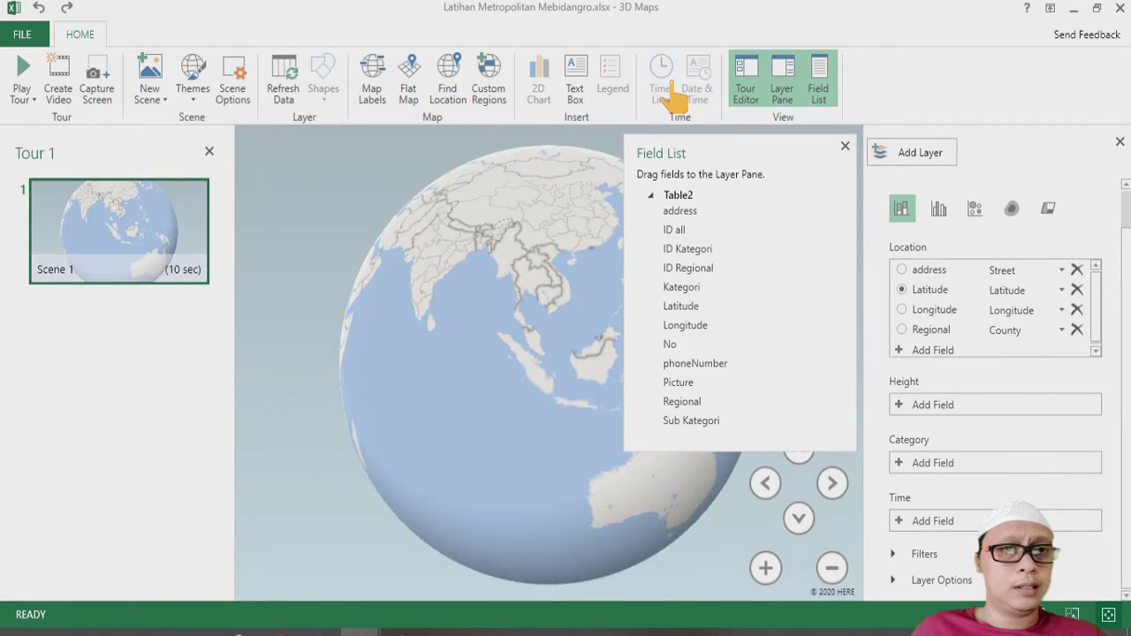
pyautogui.click(844, 145)
pyautogui.moveTo(563, 388)
pyautogui.scroll(6, 562, 388)
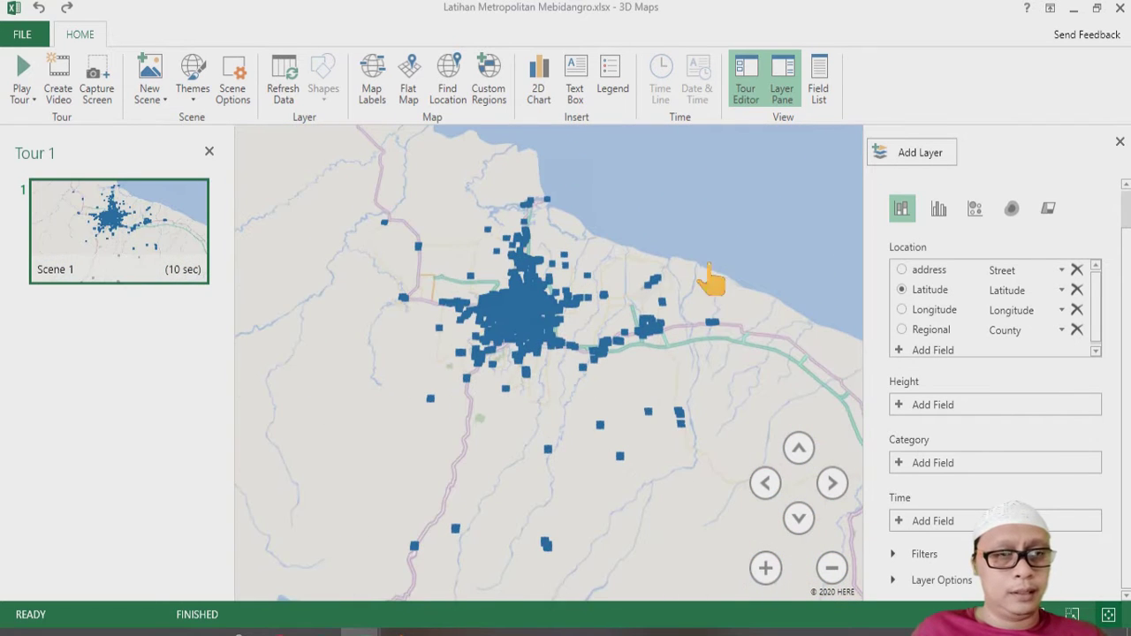
pyautogui.click(208, 151)
pyautogui.scroll(4, 407, 265)
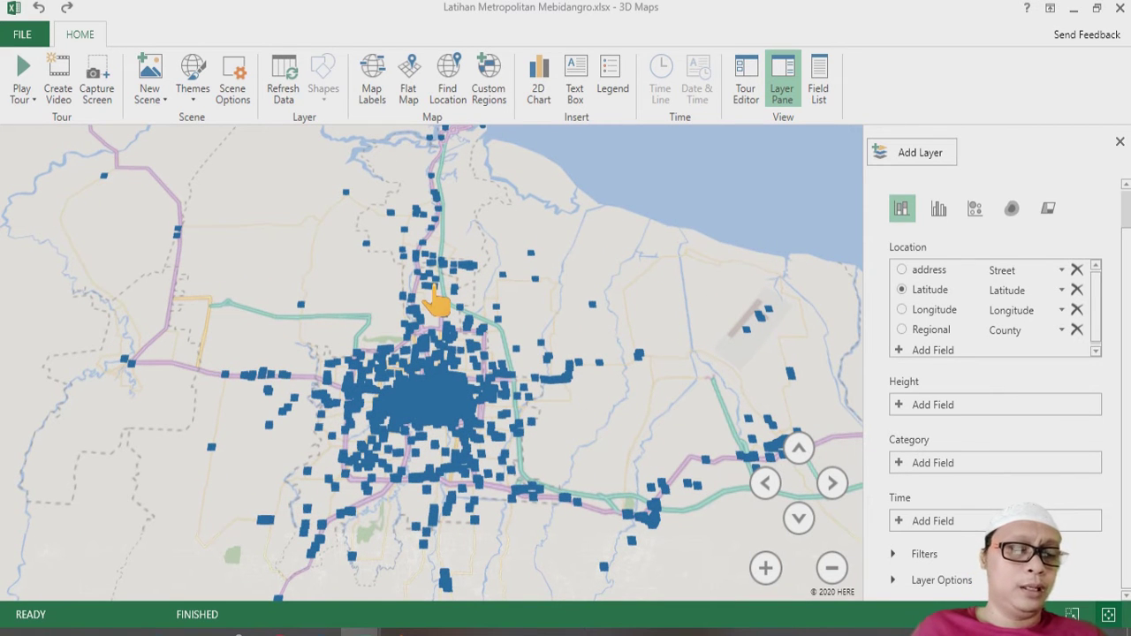
# Step: Set Kategori as the layer's category and remove the Layer 1 legend from the map
pyautogui.click(948, 465)
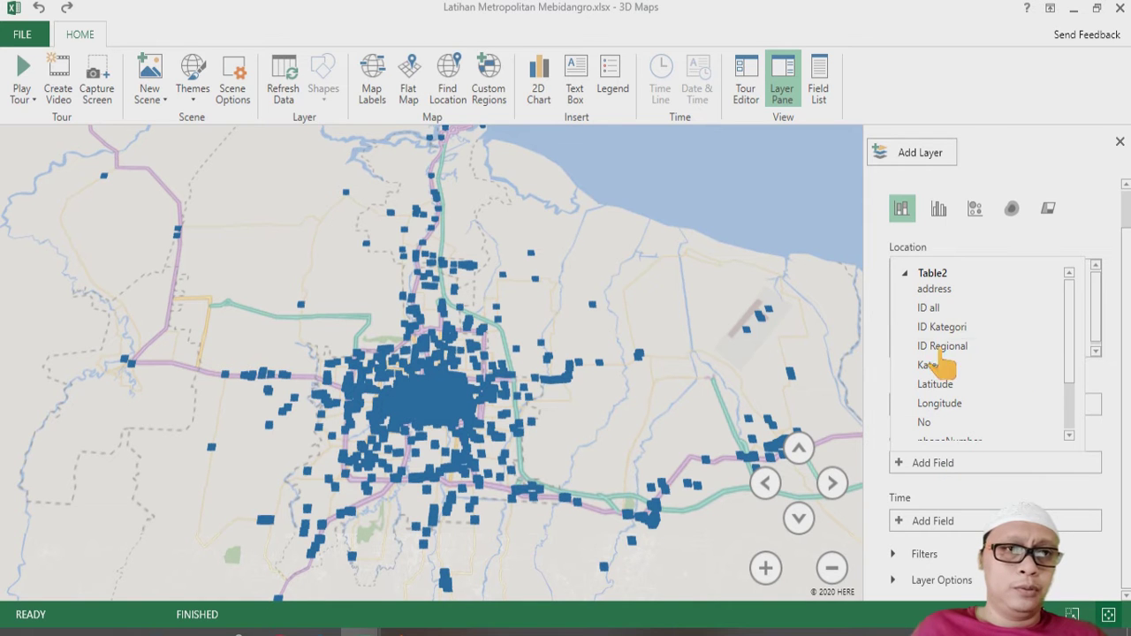
pyautogui.click(938, 366)
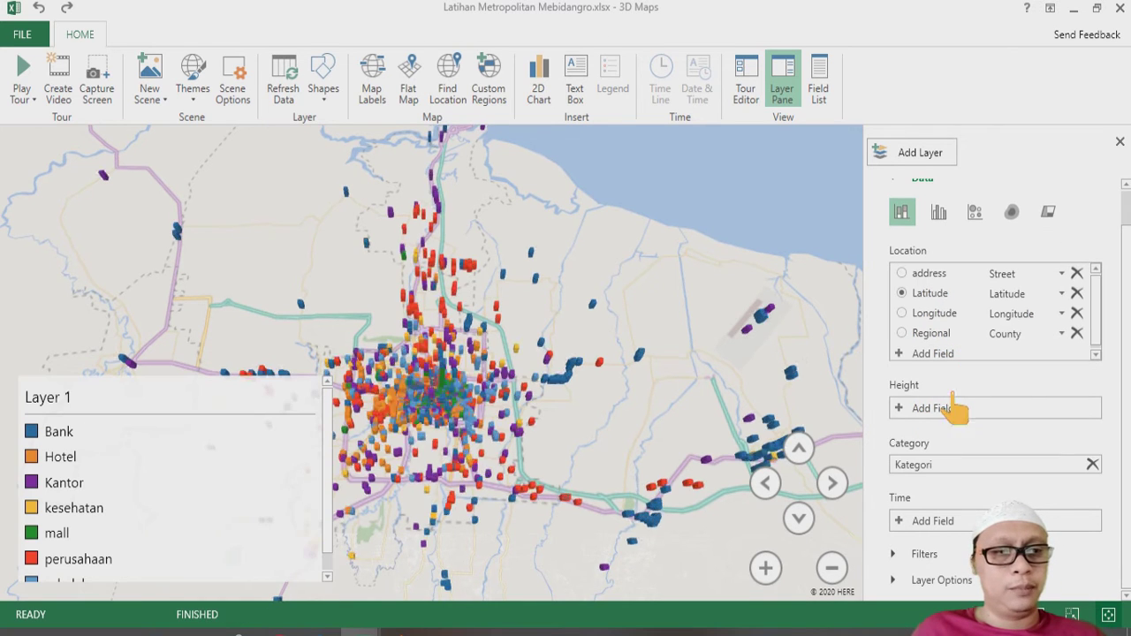
pyautogui.rightClick(265, 402)
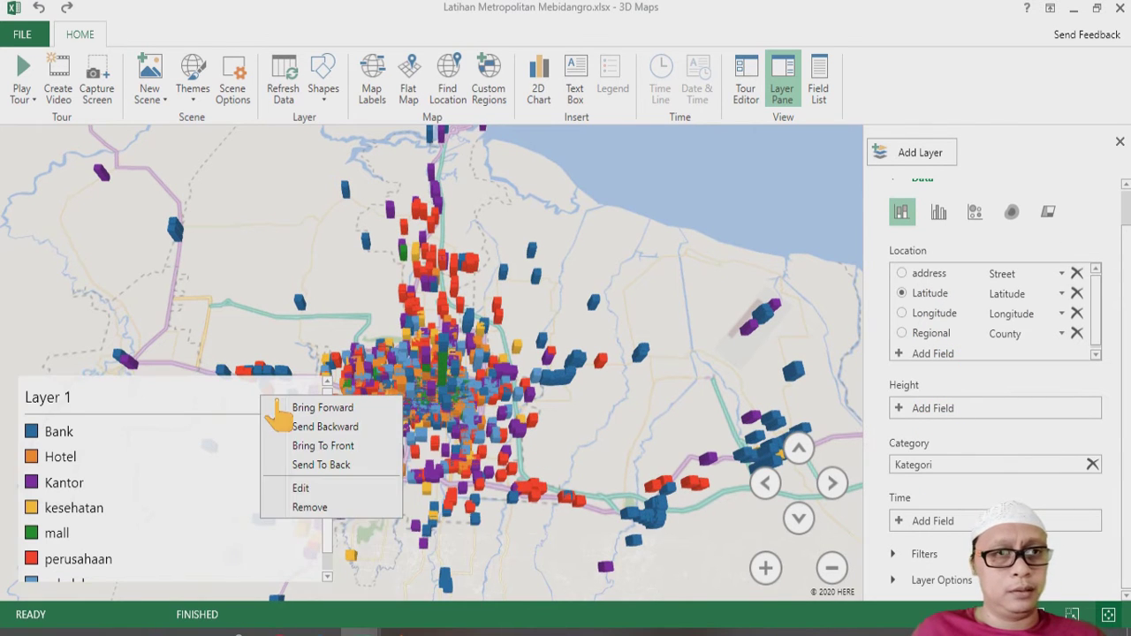
pyautogui.click(340, 508)
# Step: Change the Layer 1 visualization to a heat map
pyautogui.scroll(5, 442, 412)
pyautogui.scroll(-5, 442, 412)
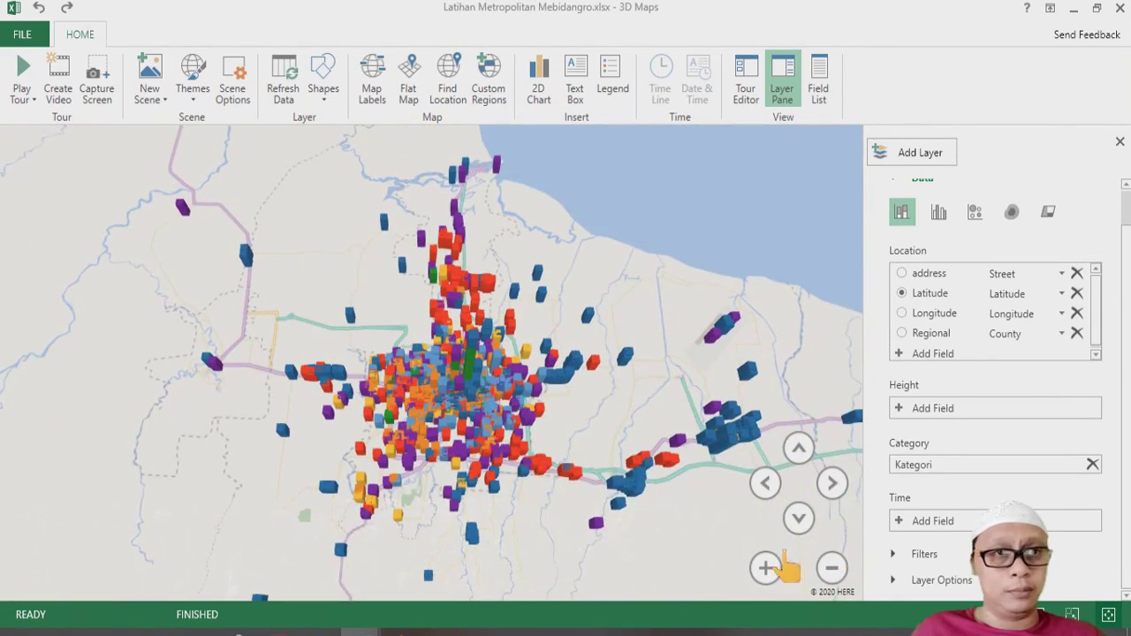
pyautogui.click(797, 448)
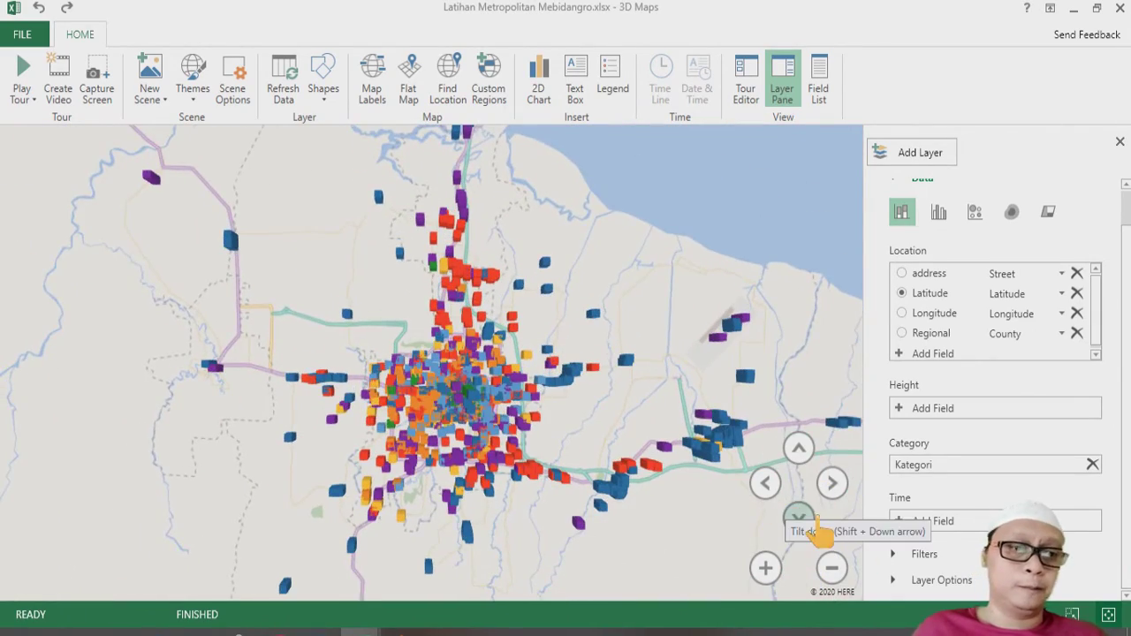
pyautogui.click(811, 521)
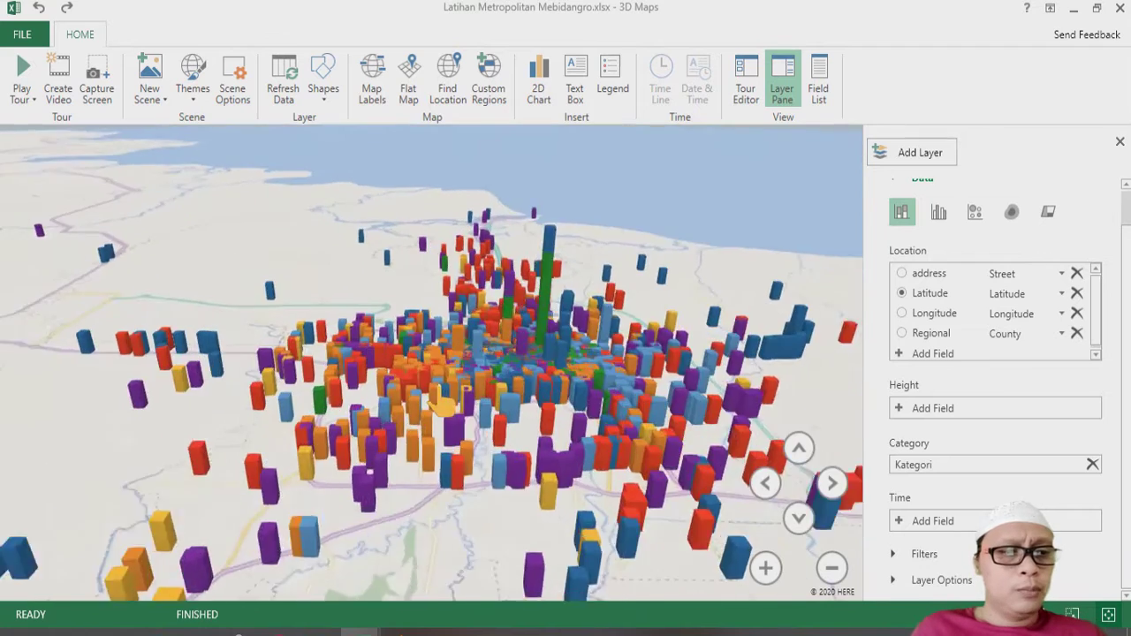
pyautogui.scroll(-3, 440, 405)
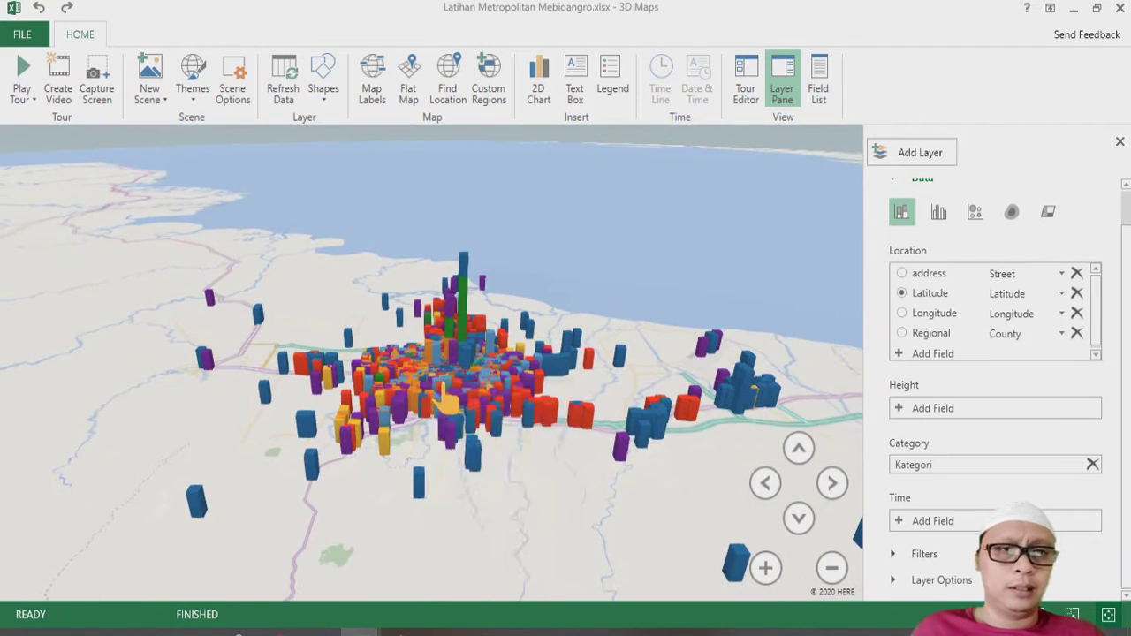
pyautogui.click(1011, 212)
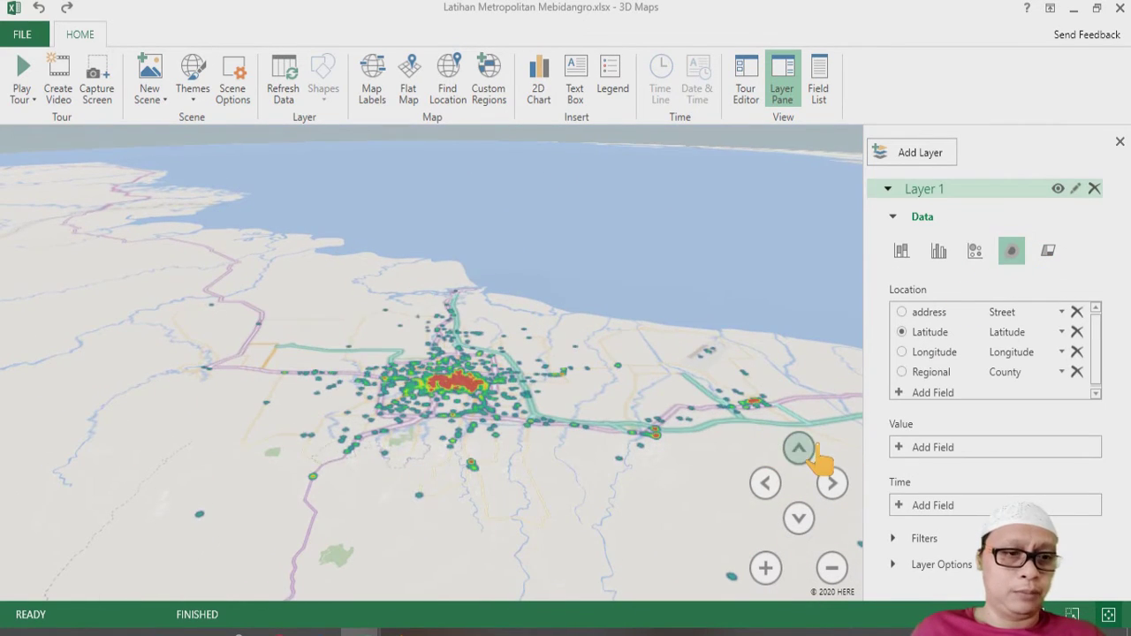
pyautogui.click(811, 450)
pyautogui.click(803, 448)
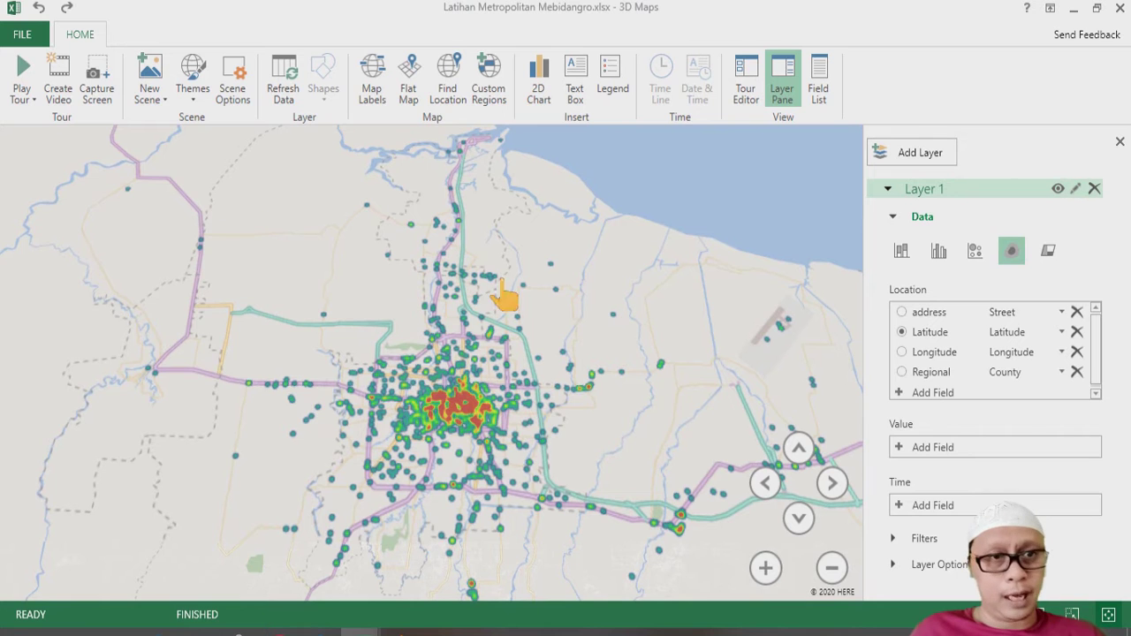
pyautogui.scroll(2, 438, 399)
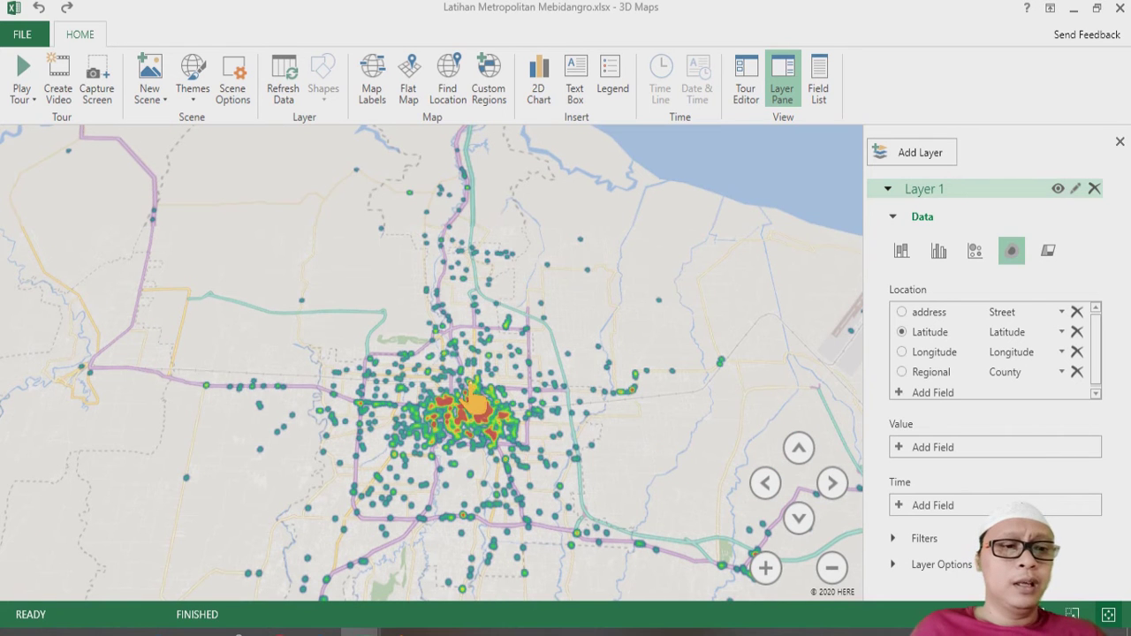
# Step: Hide the layer pane and try a dark theme and another theme on the heat map
pyautogui.click(1119, 142)
pyautogui.scroll(2, 678, 383)
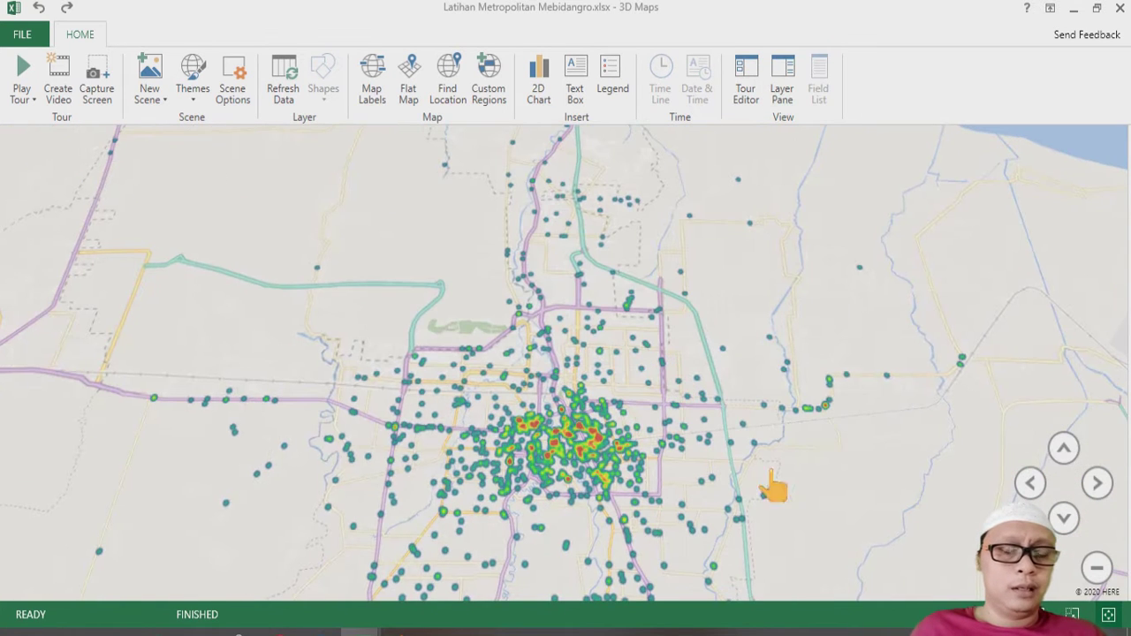
pyautogui.click(192, 75)
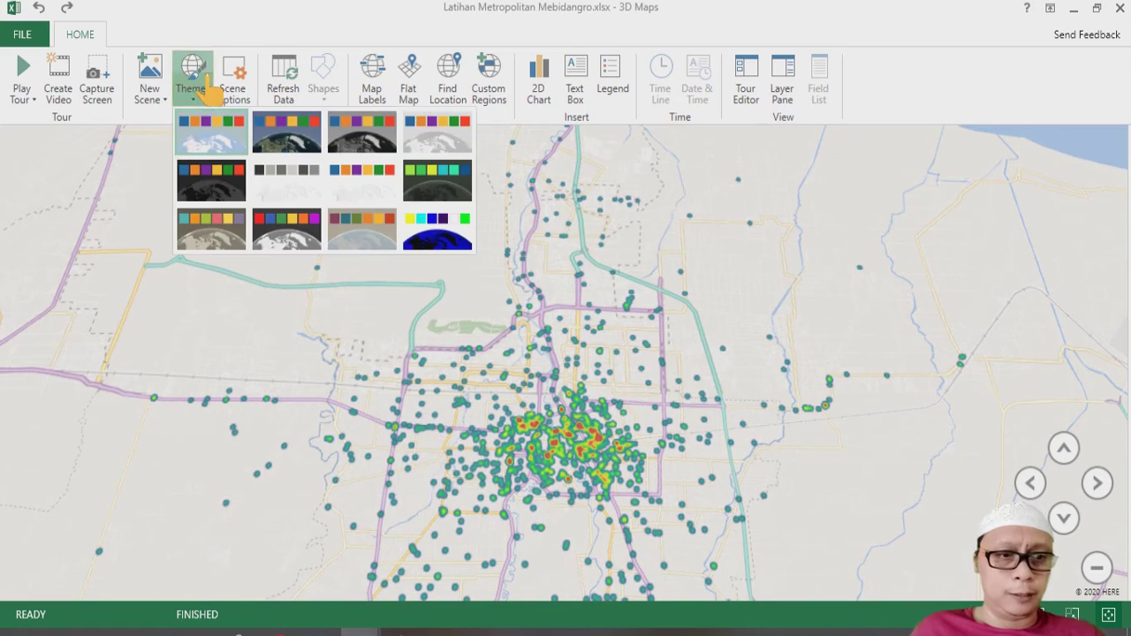
pyautogui.click(232, 205)
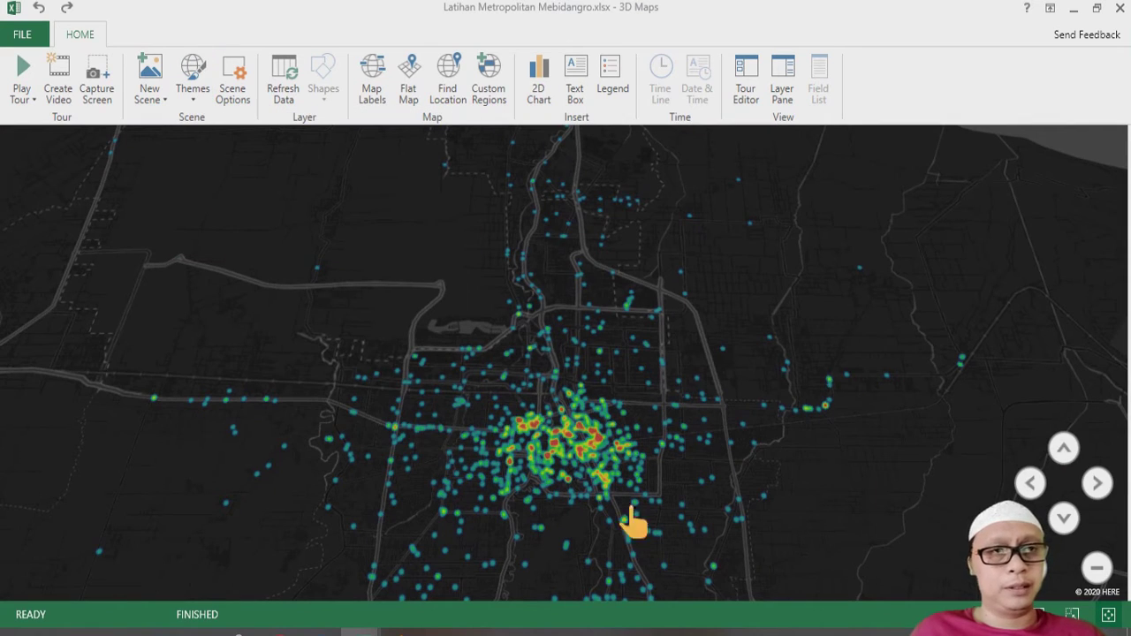
pyautogui.click(195, 75)
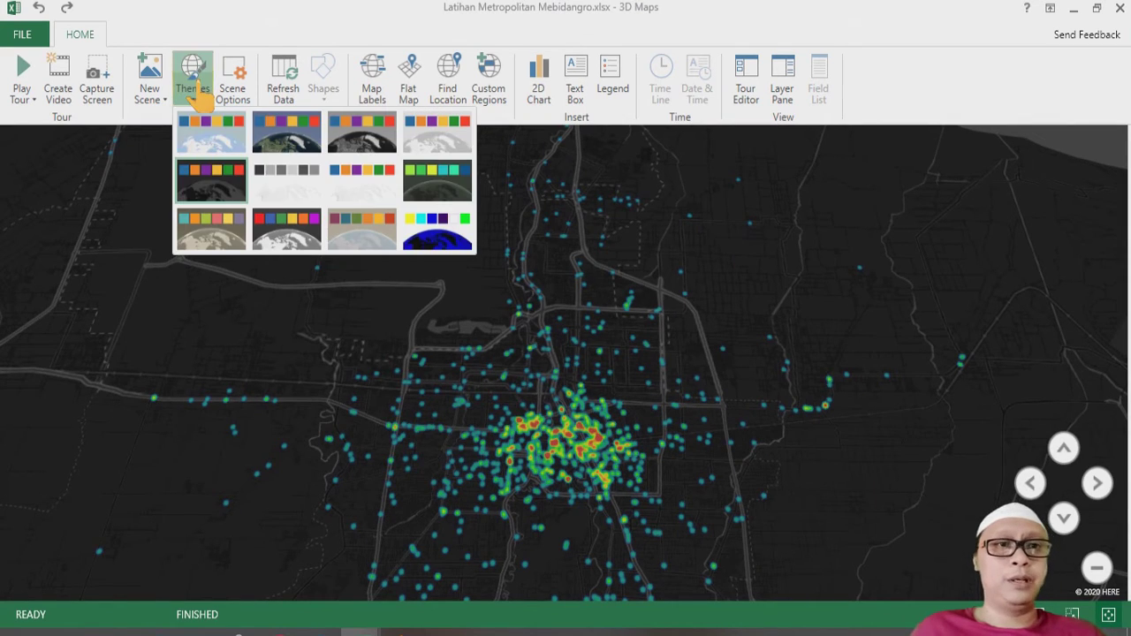
pyautogui.click(438, 198)
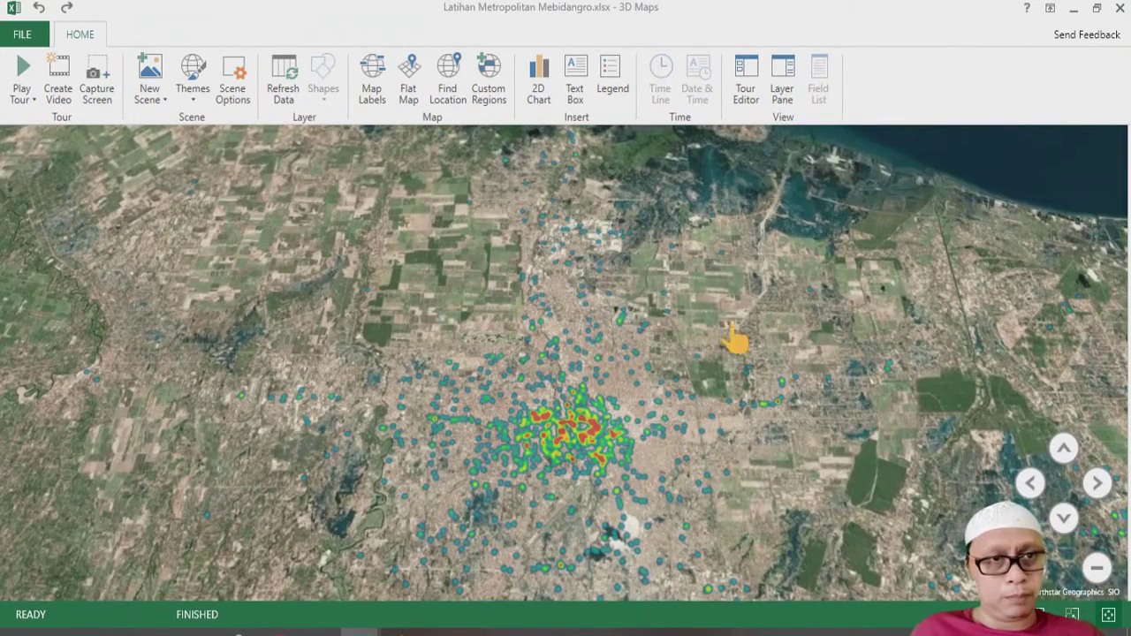
# Step: Show the layer pane again and set the heat map's radius of influence to 299%
pyautogui.click(781, 81)
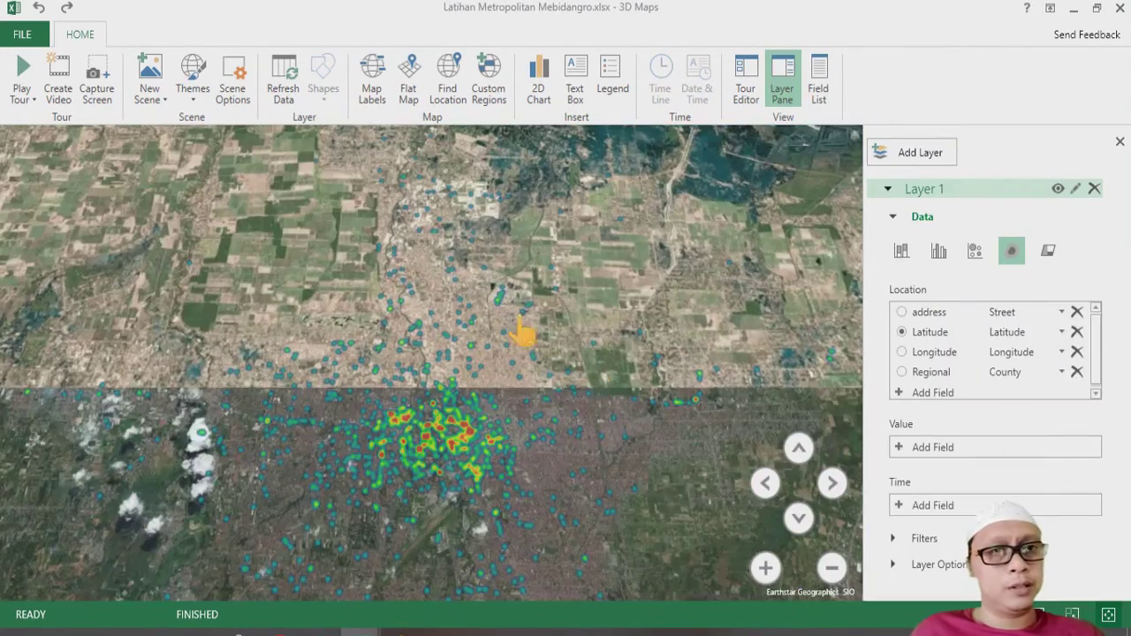
pyautogui.click(923, 564)
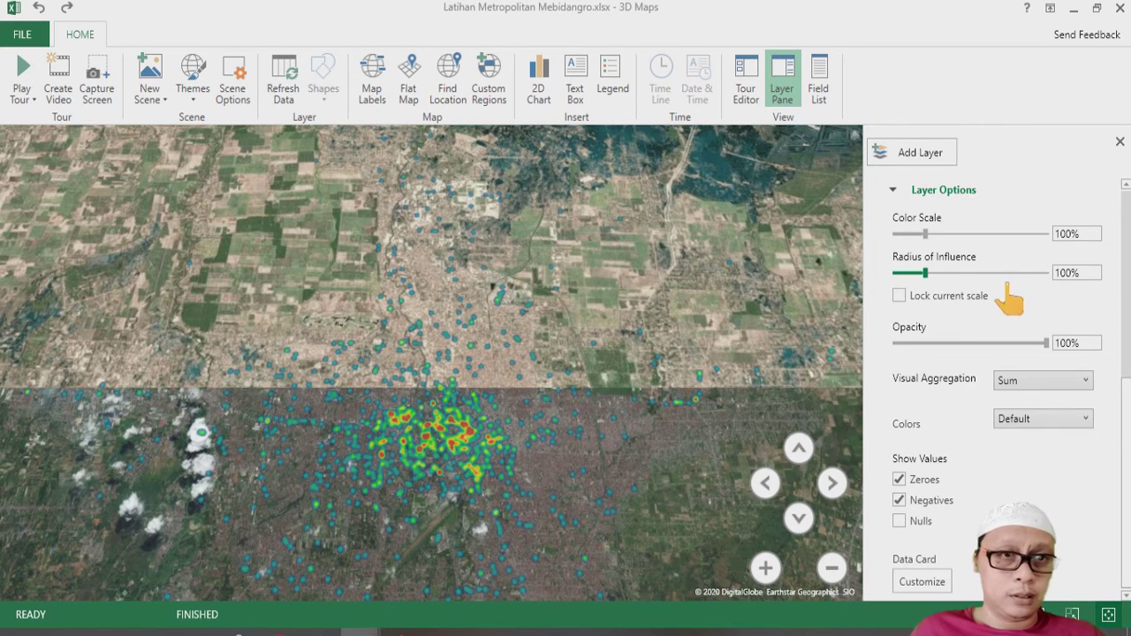
pyautogui.moveTo(950, 283); pyautogui.dragTo(1009, 286)
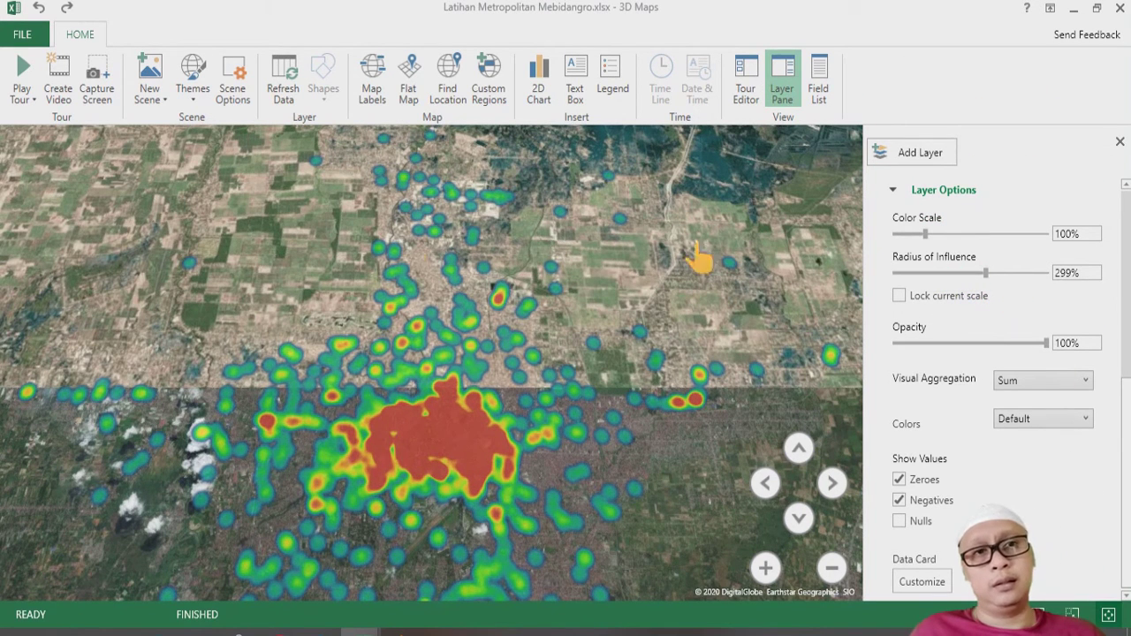
# Step: Try the grayscale satellite, beige and dark green map themes on the heat map
pyautogui.click(211, 88)
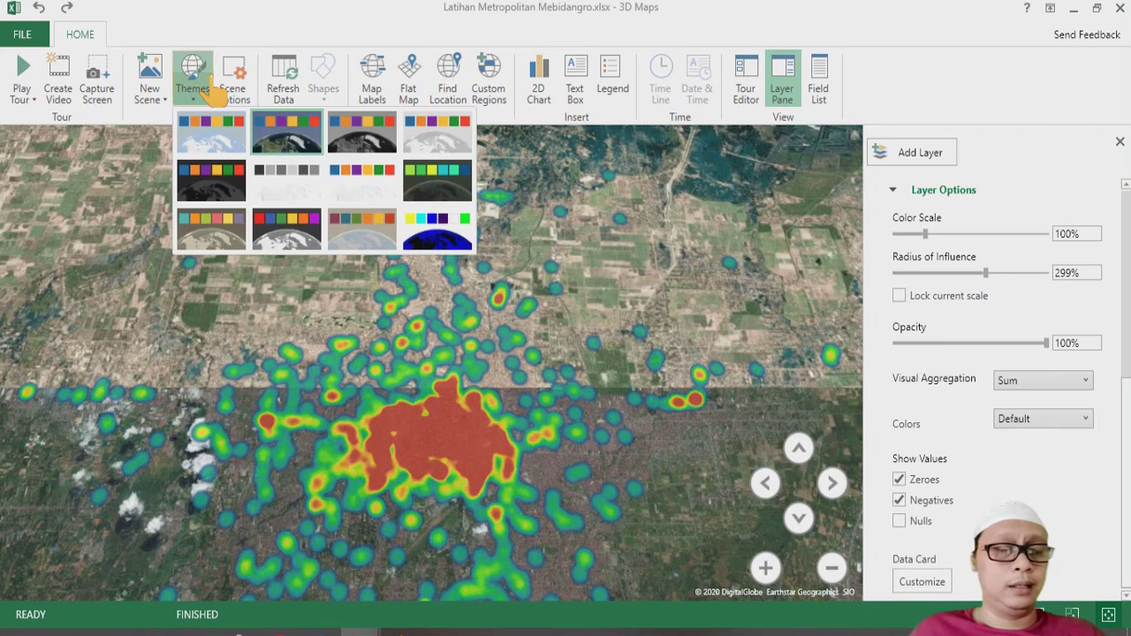
pyautogui.click(362, 141)
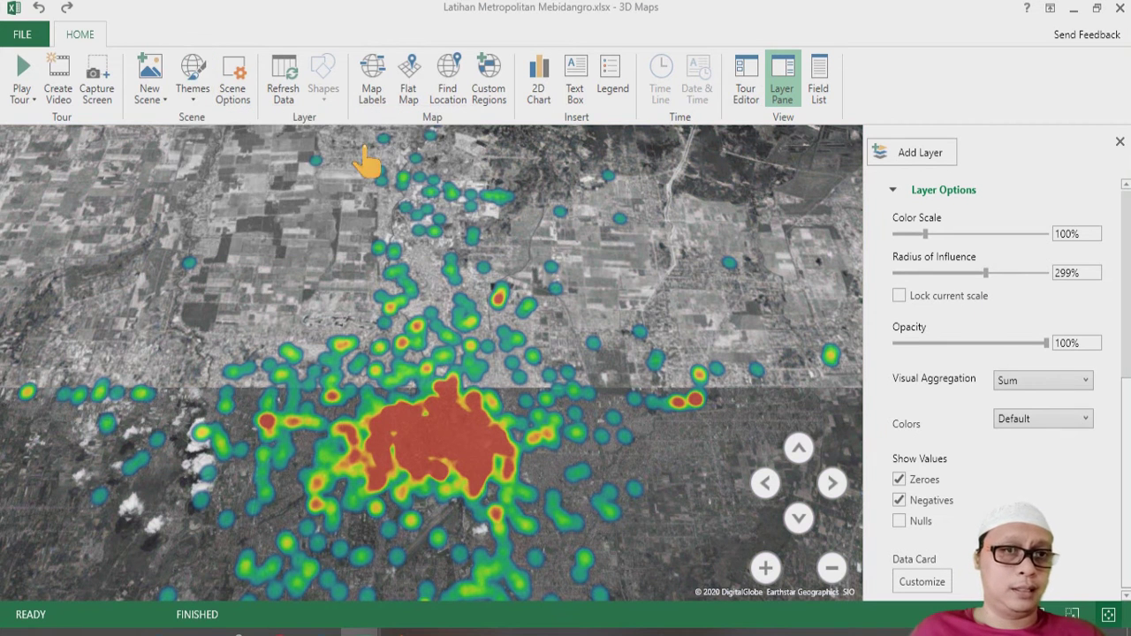
pyautogui.click(191, 84)
pyautogui.click(245, 197)
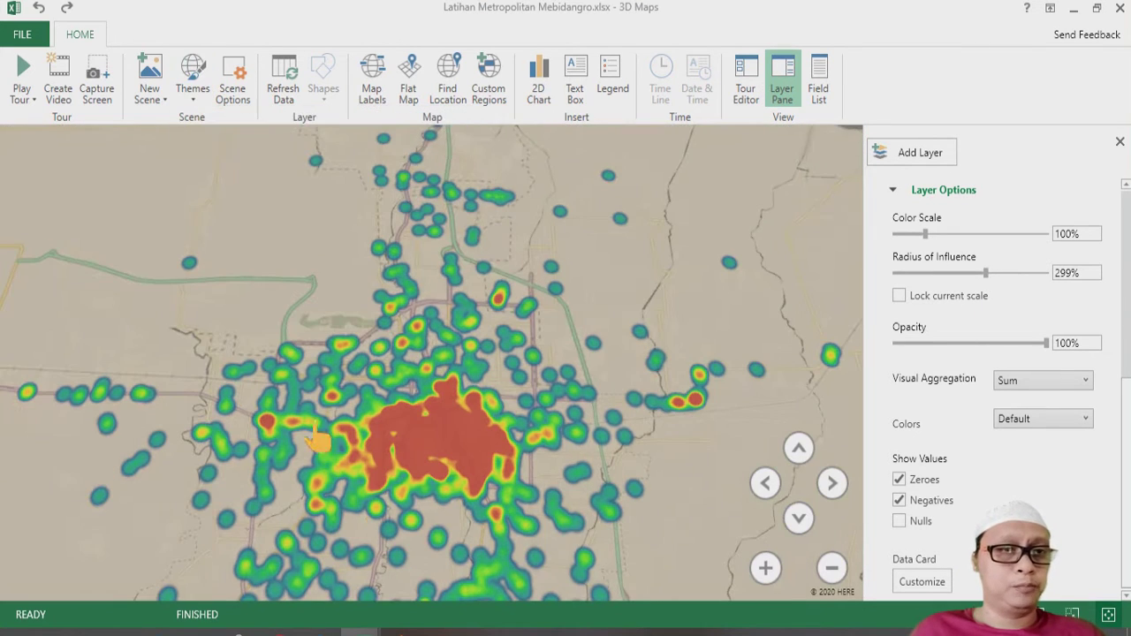
pyautogui.click(192, 86)
pyautogui.click(446, 221)
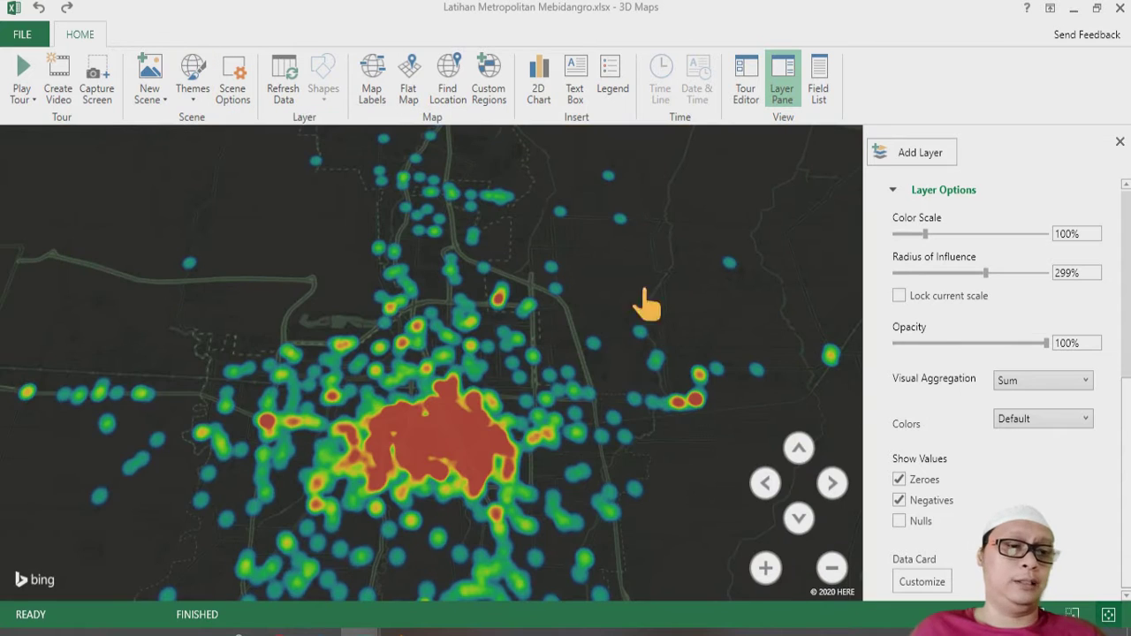
# Step: Set the heat map's color scale to 114% and its opacity to 57%
pyautogui.moveTo(925, 233)
pyautogui.mouseDown()
pyautogui.moveTo(897, 234)
pyautogui.moveTo(928, 234)
pyautogui.mouseUp()
pyautogui.moveTo(1047, 344); pyautogui.dragTo(981, 343)
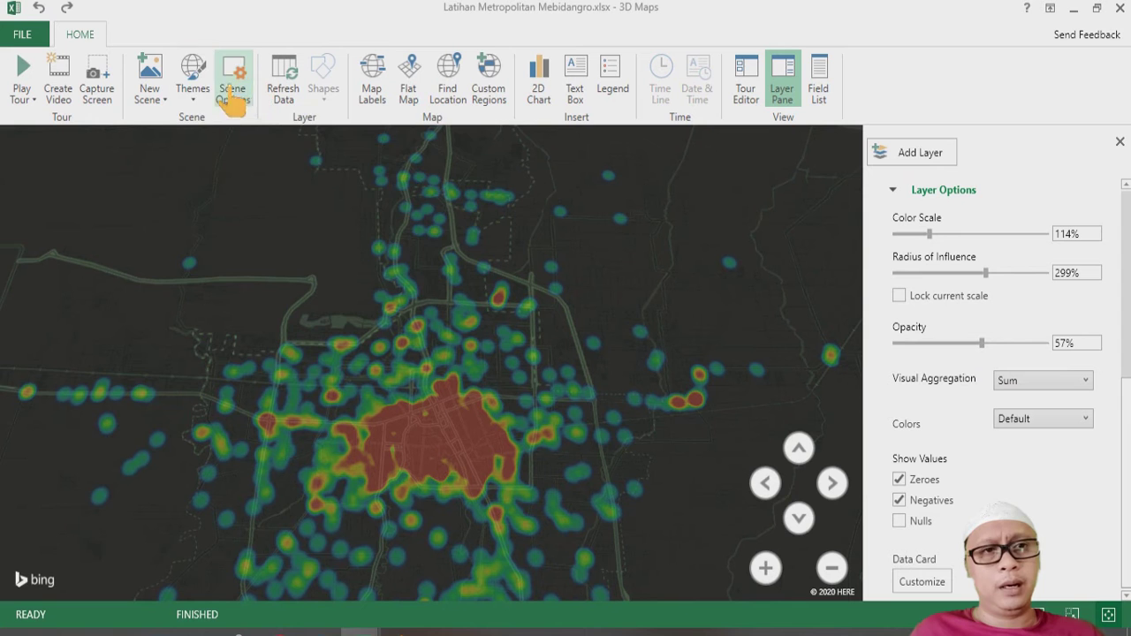
# Step: Try the light gray map theme, then apply the high-contrast black theme with blue water
pyautogui.click(193, 87)
pyautogui.click(290, 246)
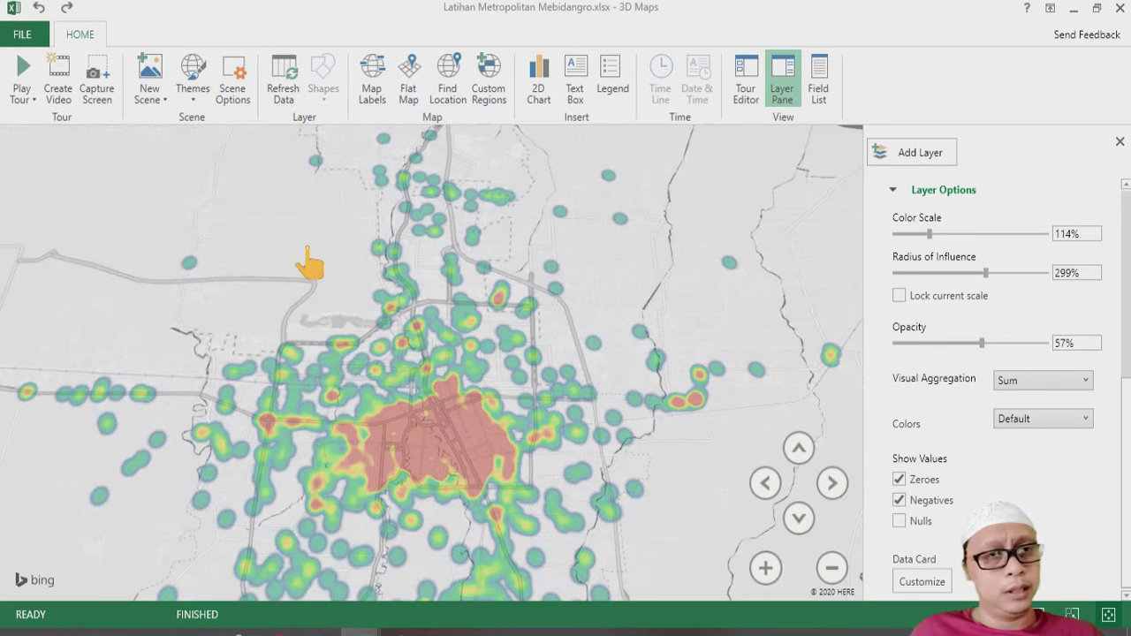
pyautogui.click(193, 84)
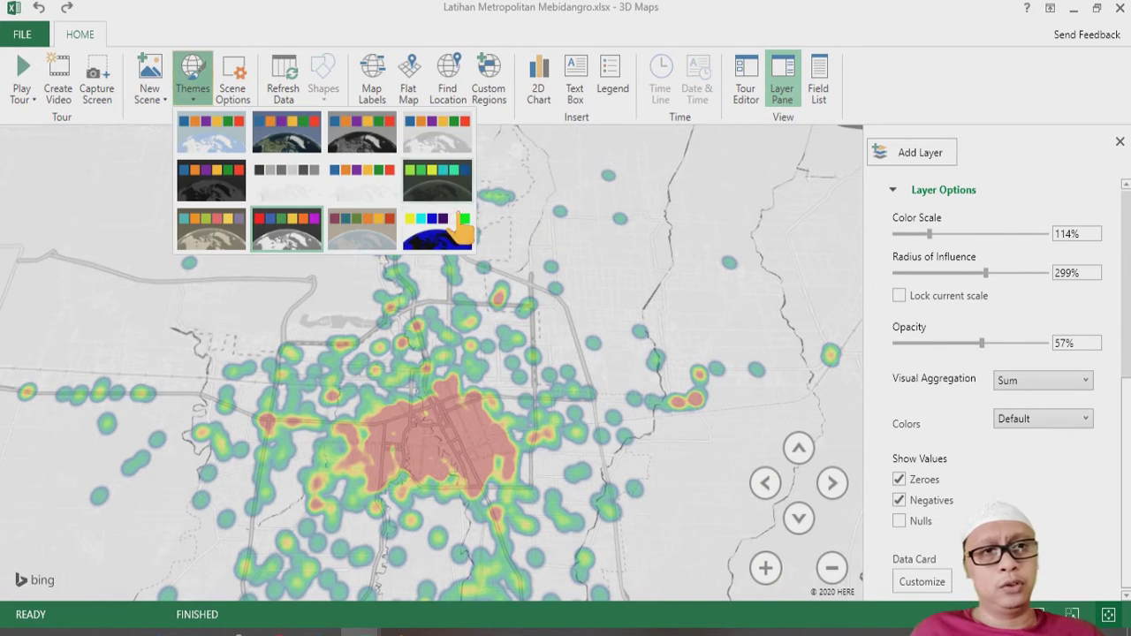
pyautogui.click(460, 241)
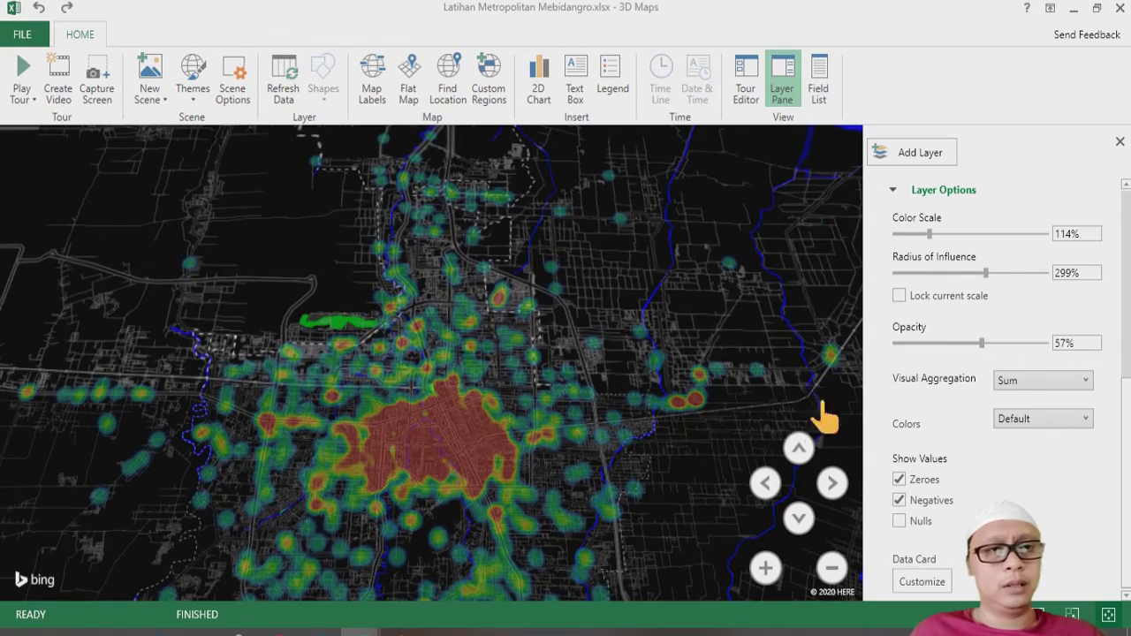
# Step: Examine the heat map around Medan from a tilted 3D perspective
pyautogui.click(840, 486)
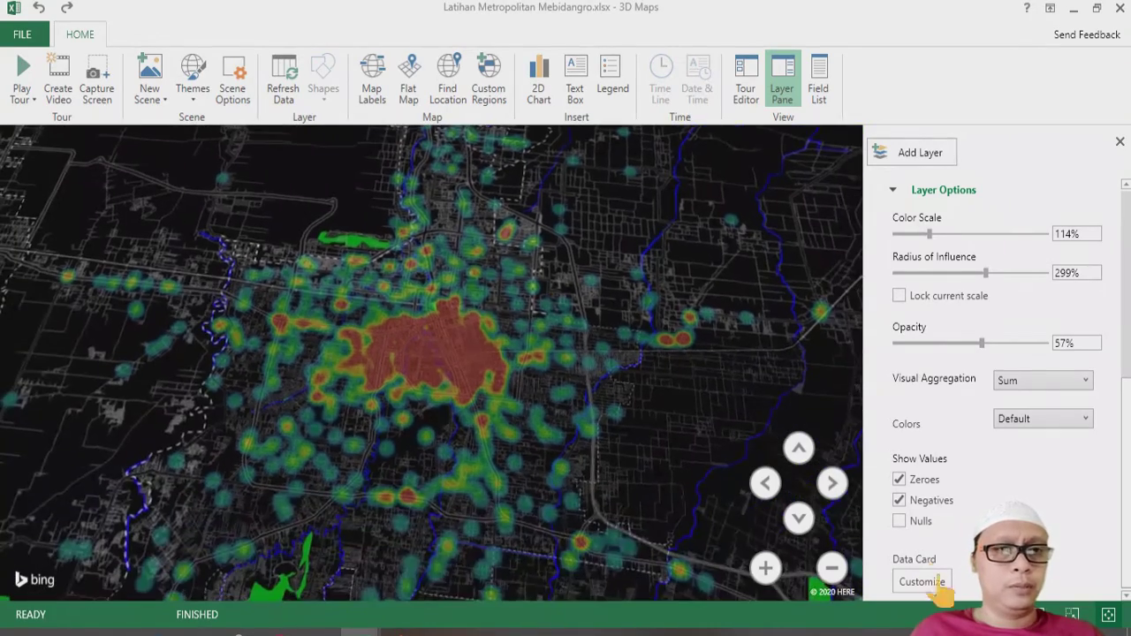
pyautogui.click(798, 517)
pyautogui.moveTo(677, 412); pyautogui.dragTo(557, 394)
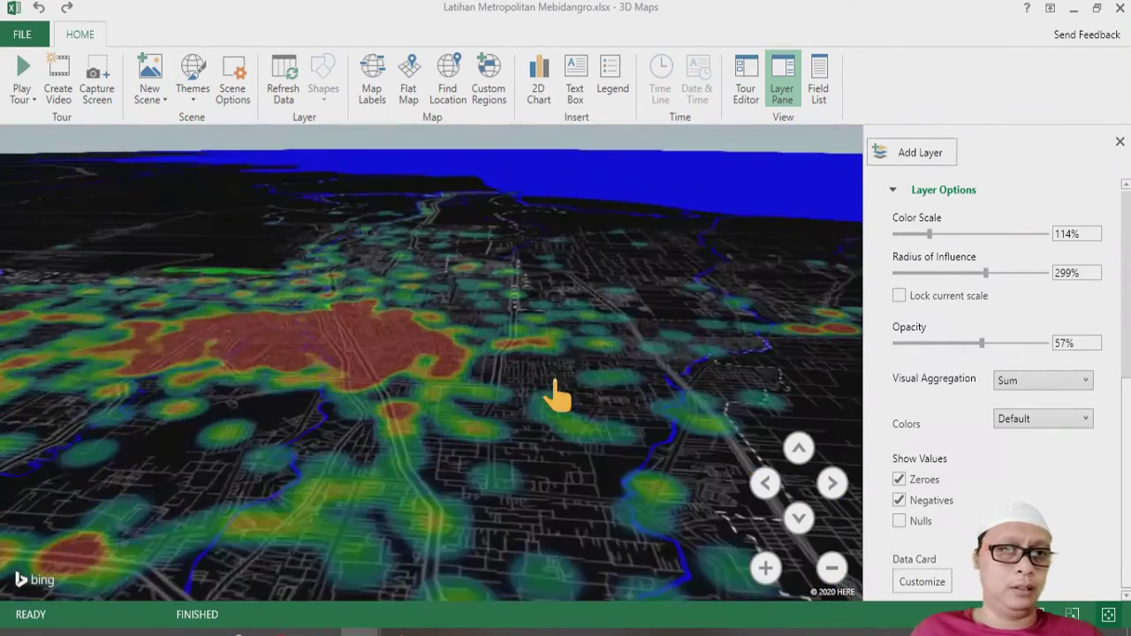
pyautogui.scroll(-5, 556, 393)
pyautogui.scroll(5, 556, 371)
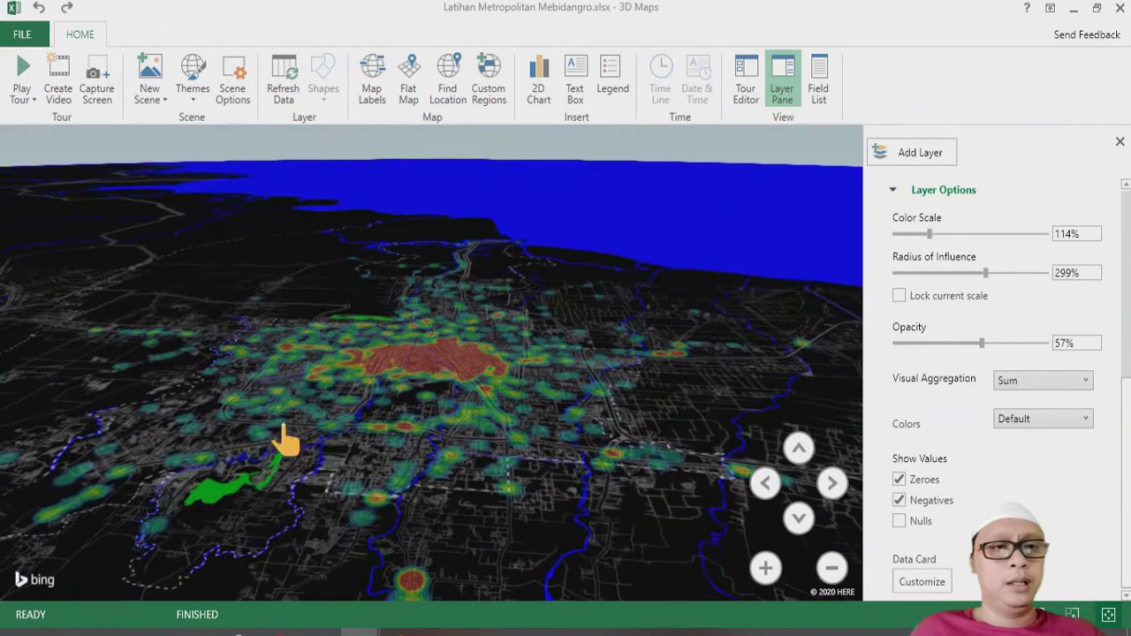